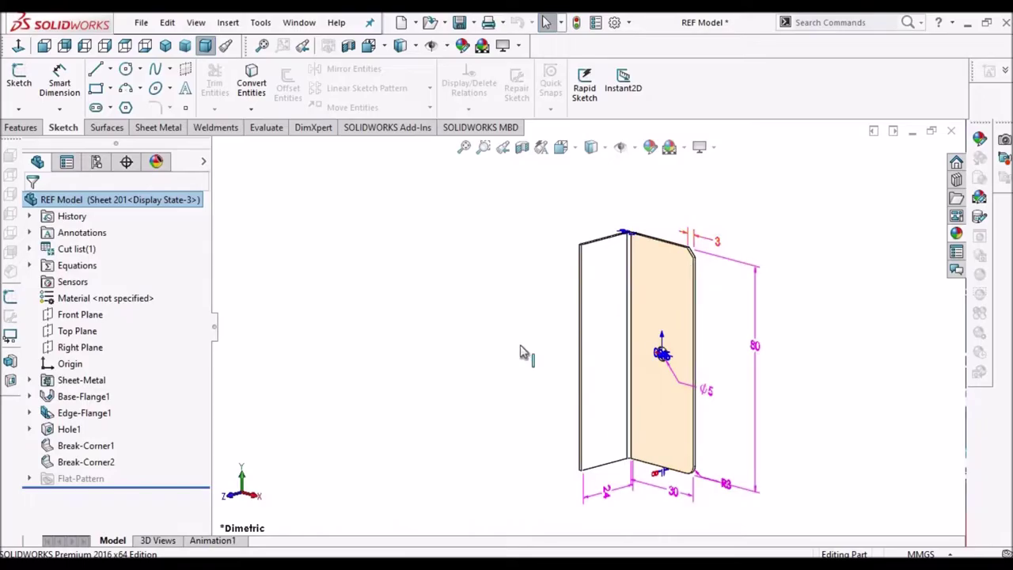
Review the REF Model's configurations and the design table's dimension and feature-state columns for Sheet 201 to Sheet 204.
middle_click_drag(587, 330, 642, 435)
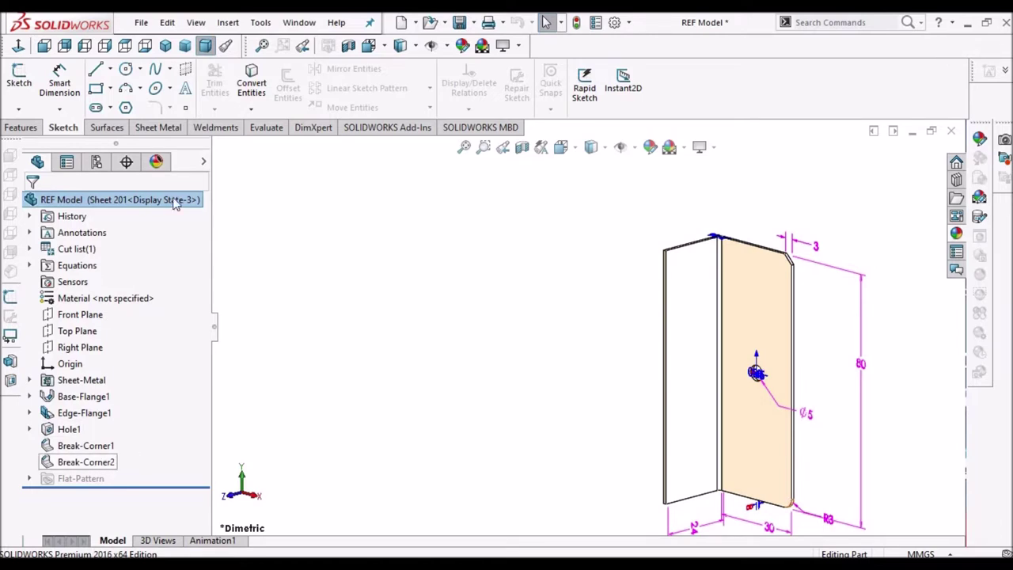
left_click(96, 161)
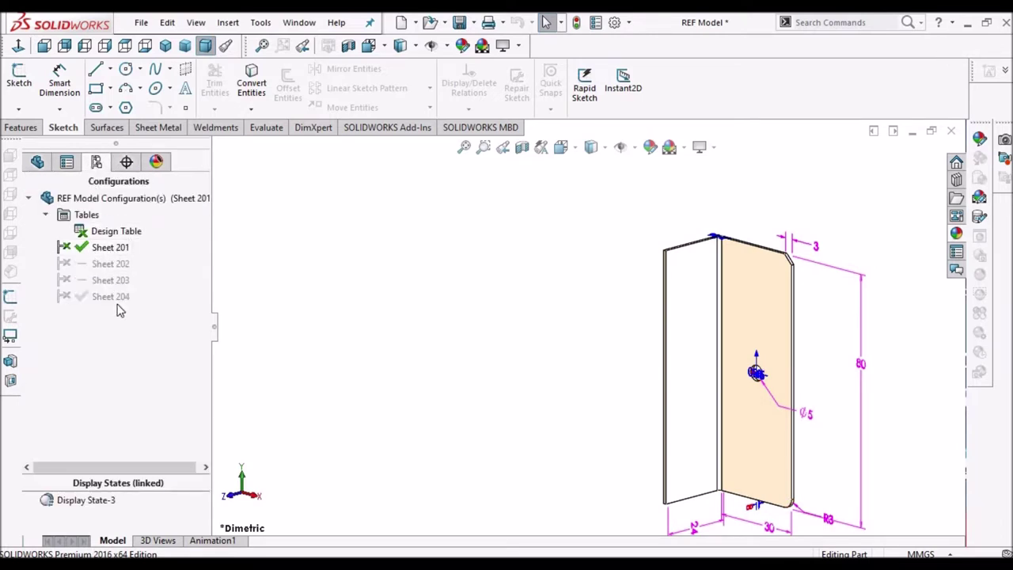
right_click(123, 239)
left_click(166, 262)
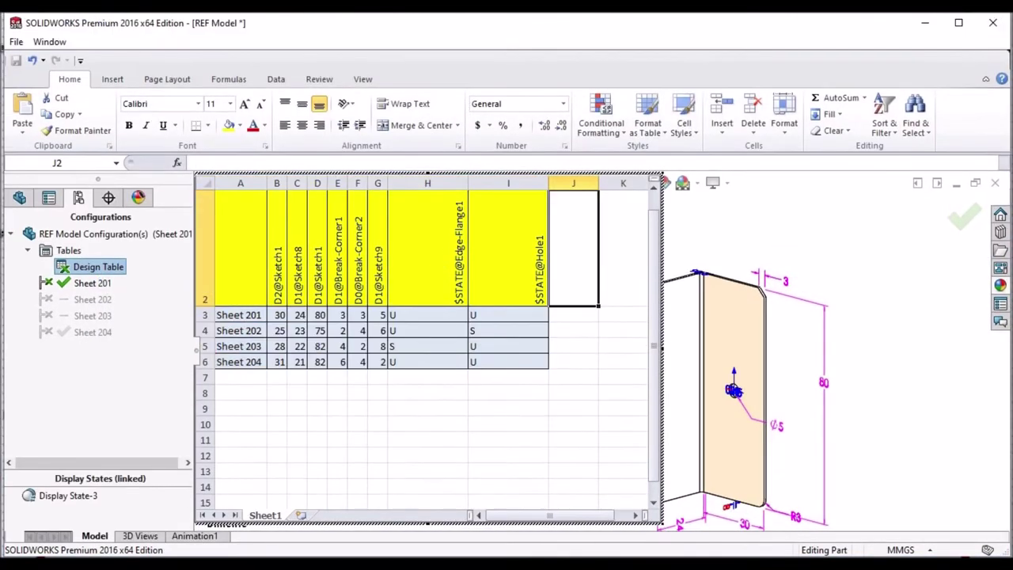
left_click(501, 437)
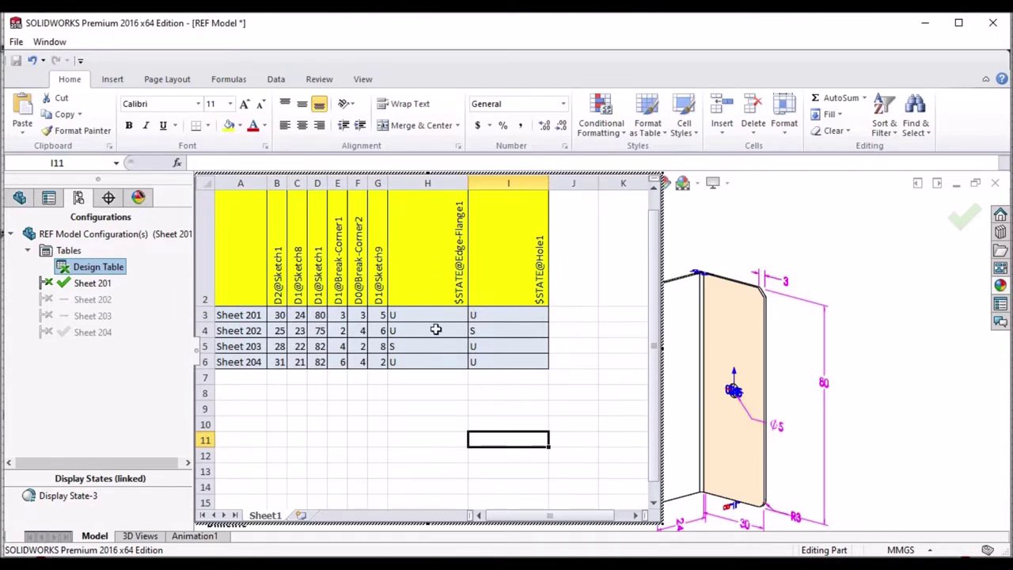
left_click(19, 197)
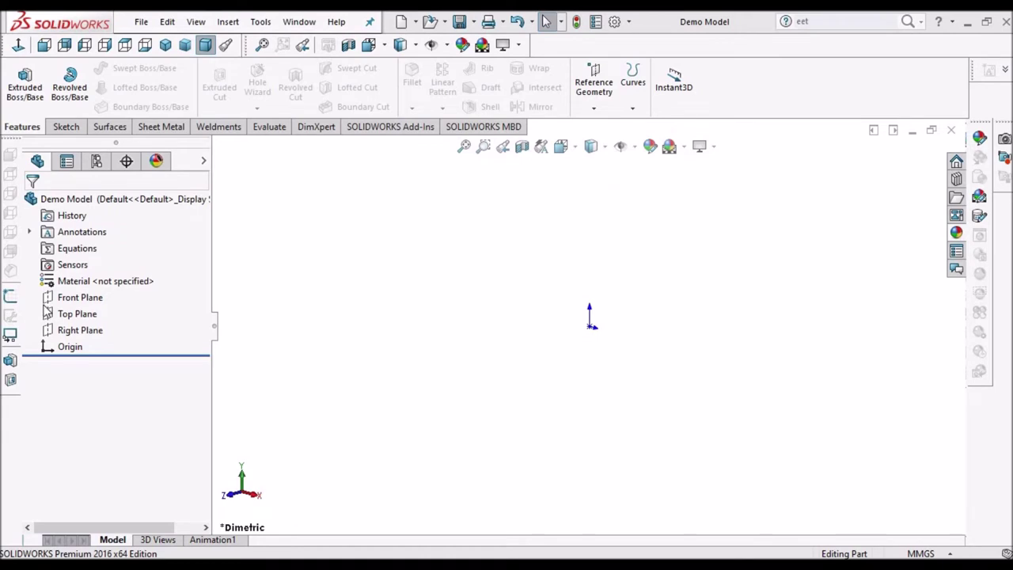
In the Demo Model part, start a sketch on the Front Plane and draw a center rectangle about 76 mm wide at the origin.
left_click(80, 298)
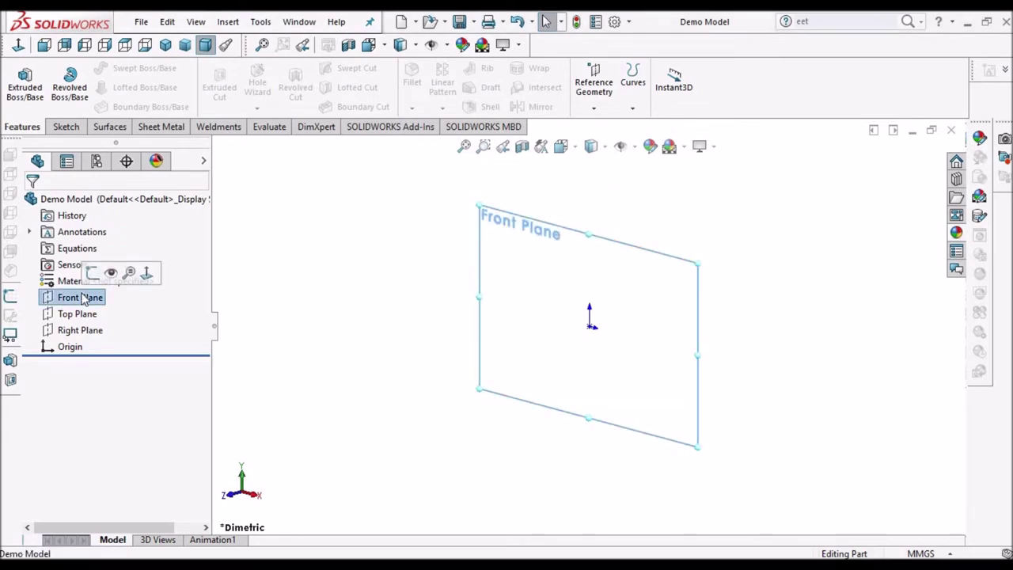
left_click(66, 127)
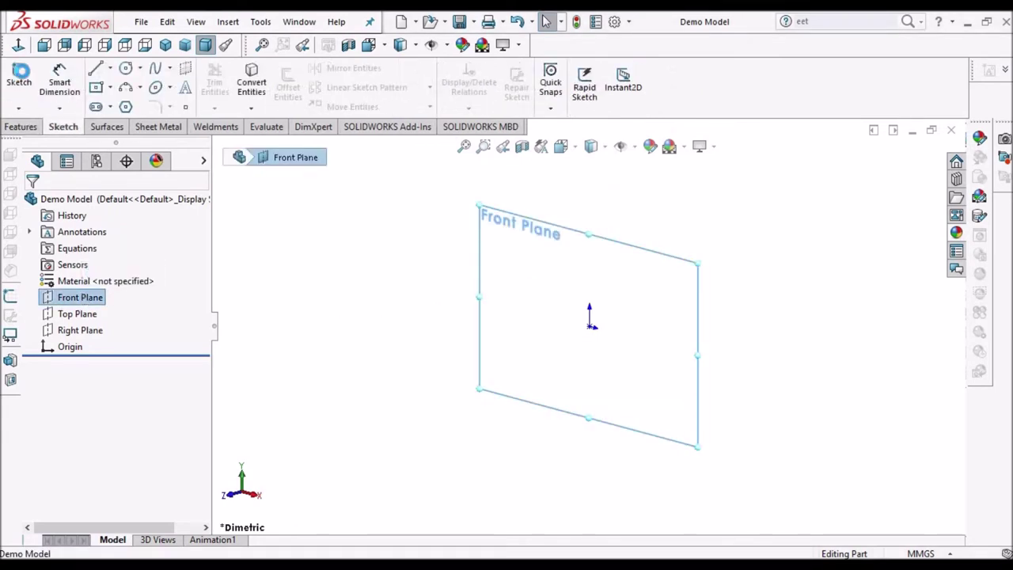
left_click(19, 79)
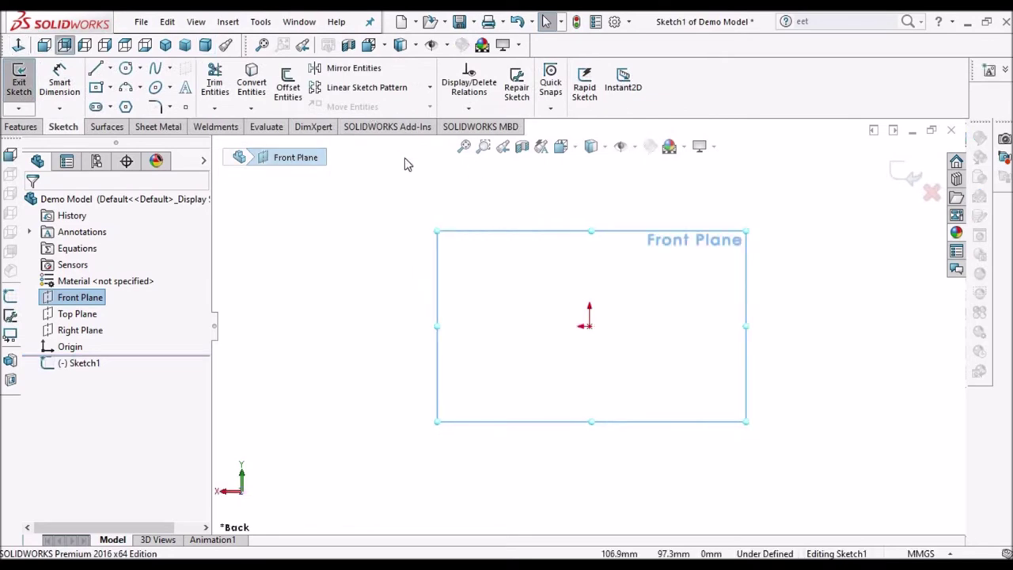
left_click(19, 44)
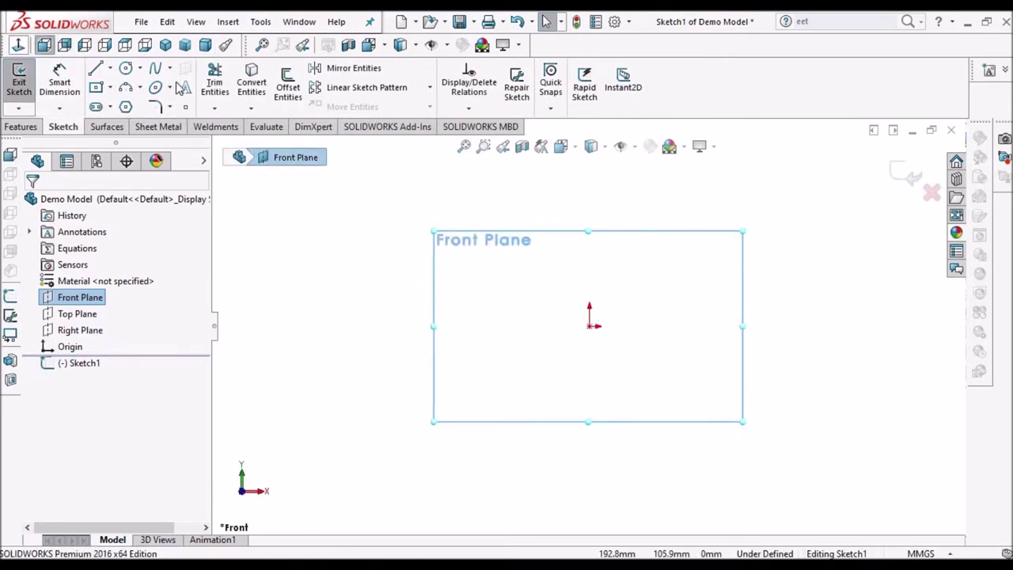
left_click(112, 89)
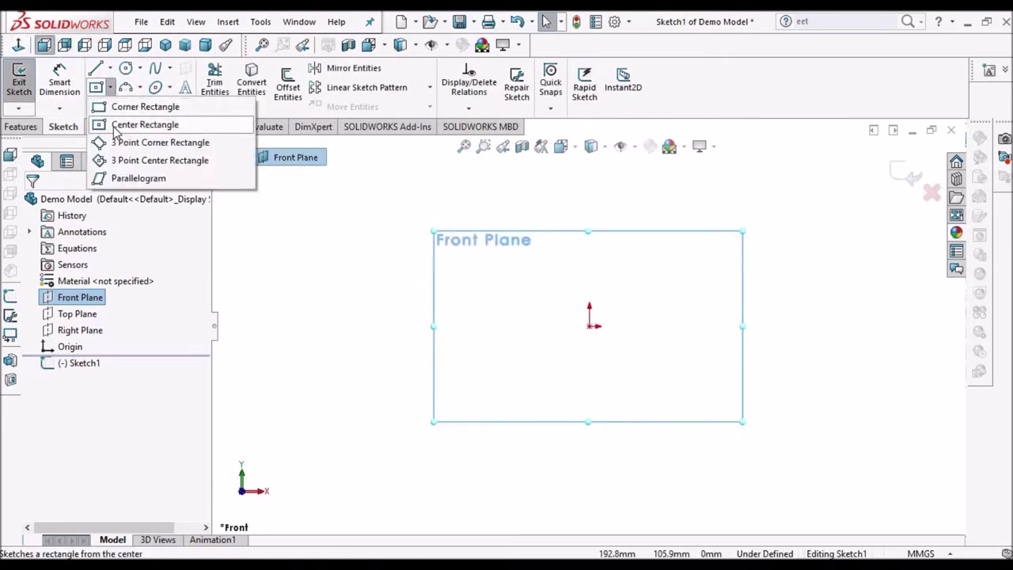
left_click(141, 127)
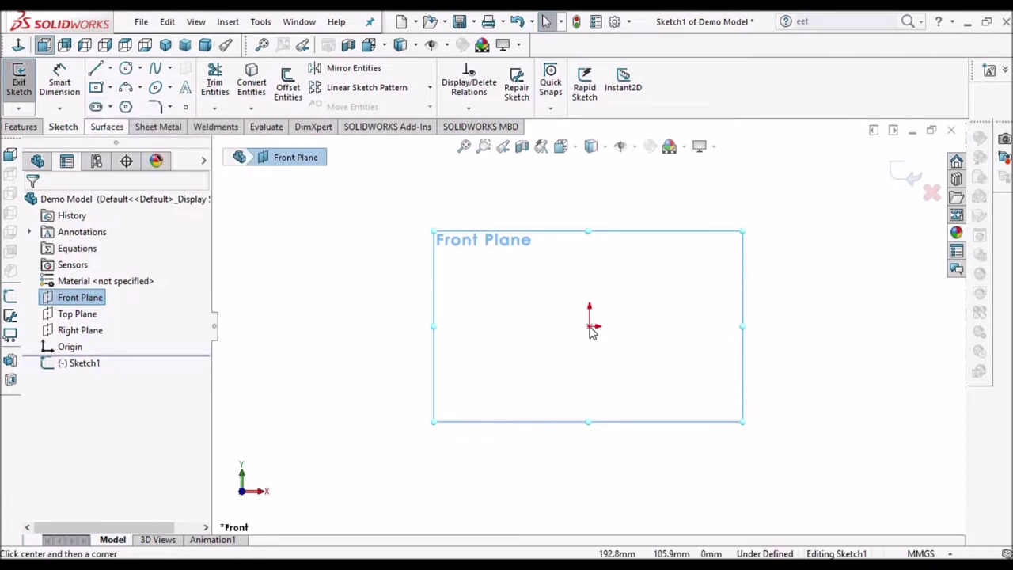
left_click(589, 324)
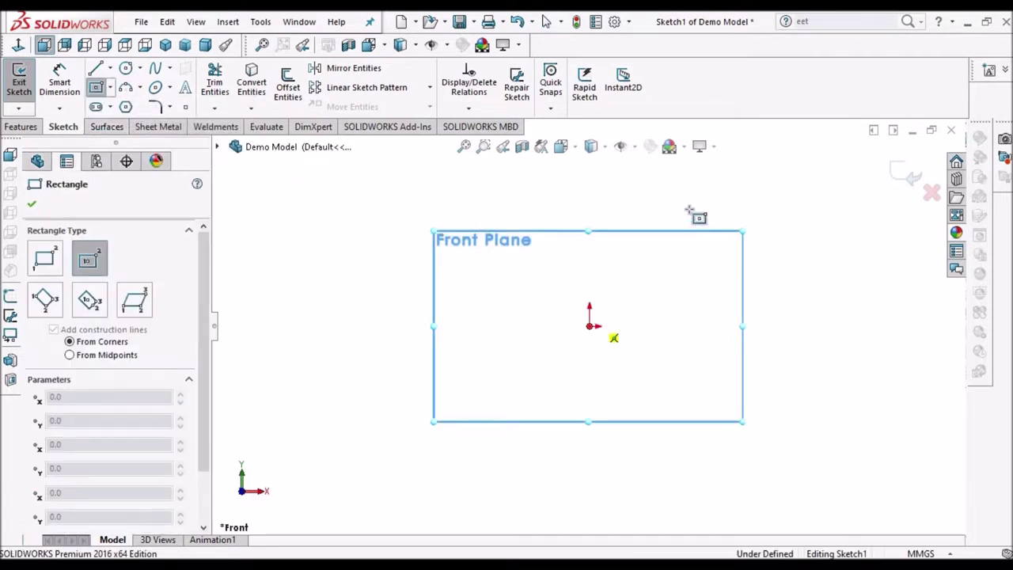
left_click(760, 252)
right_click(760, 257)
left_click(792, 261)
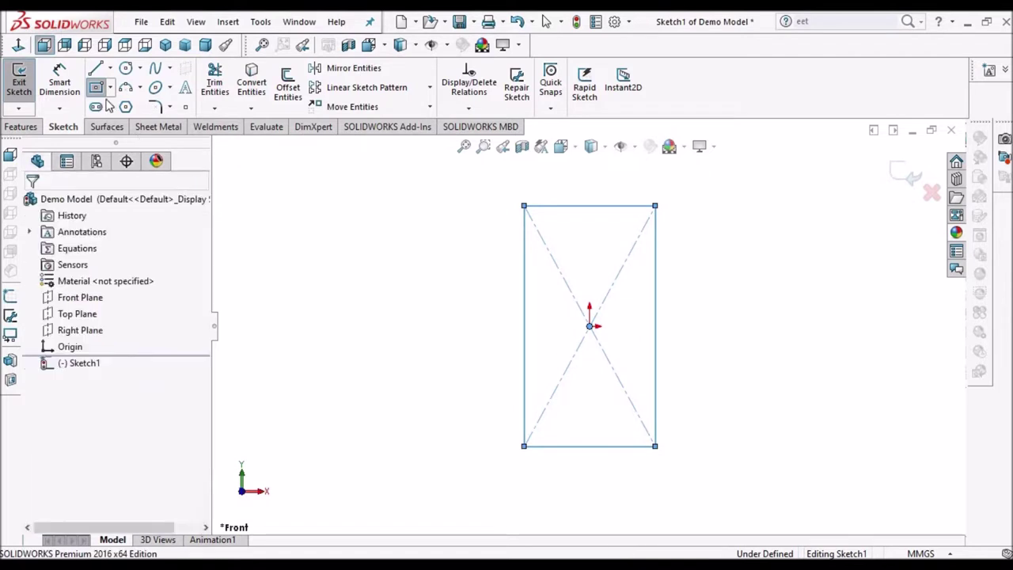
Dimension the rectangle to 30 mm wide and 80 mm high.
left_click(589, 445)
left_click(613, 485)
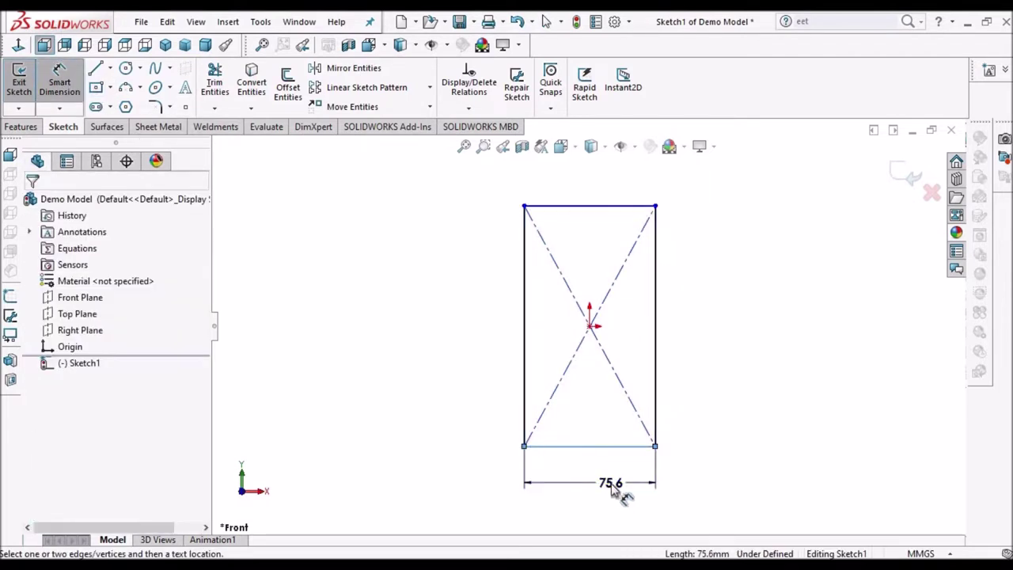
type("30")
key("Return")
left_click(655, 318)
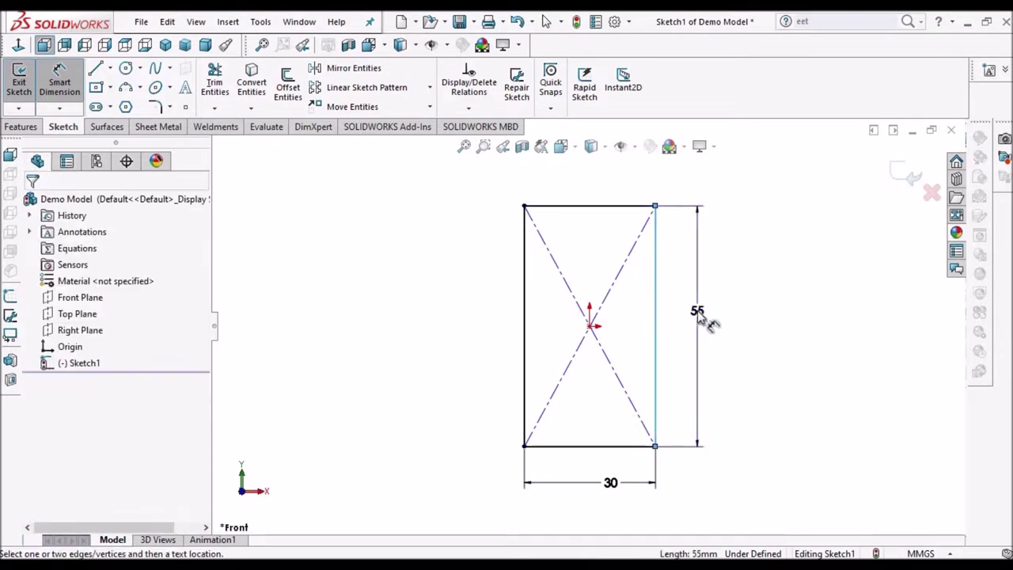
left_click(698, 315)
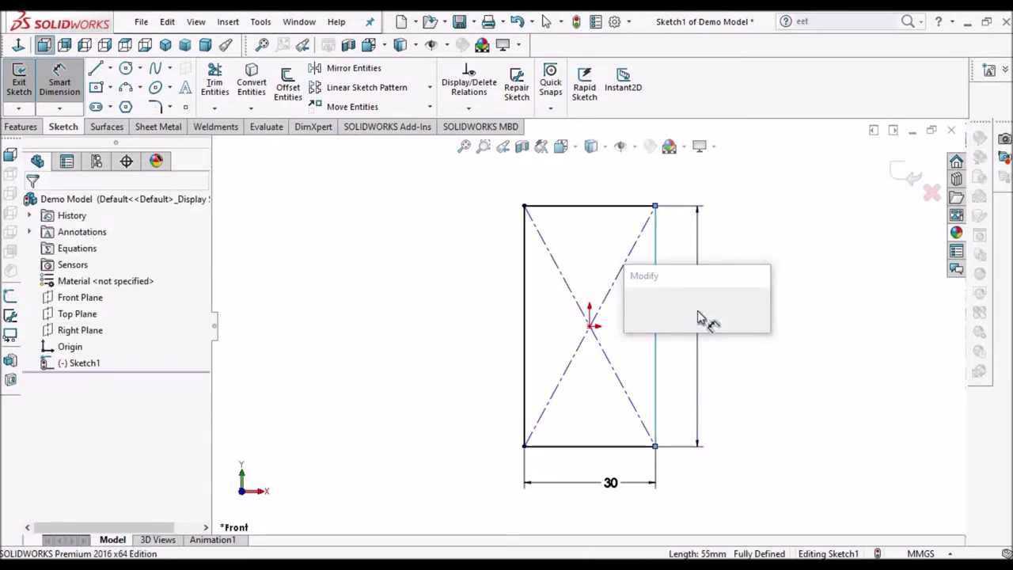
type("80")
key("Return")
left_click(30, 208)
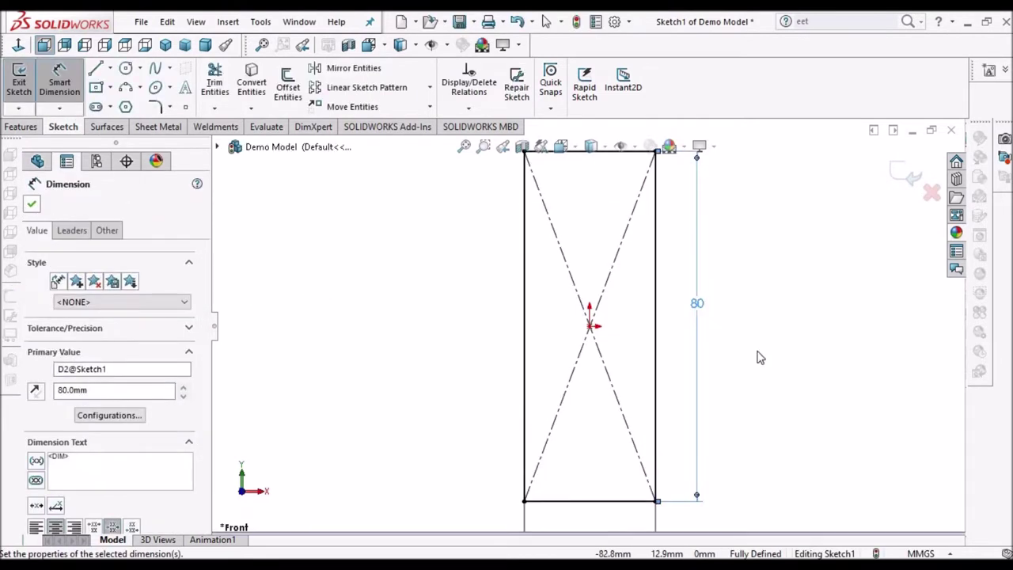
key("Escape")
key("f")
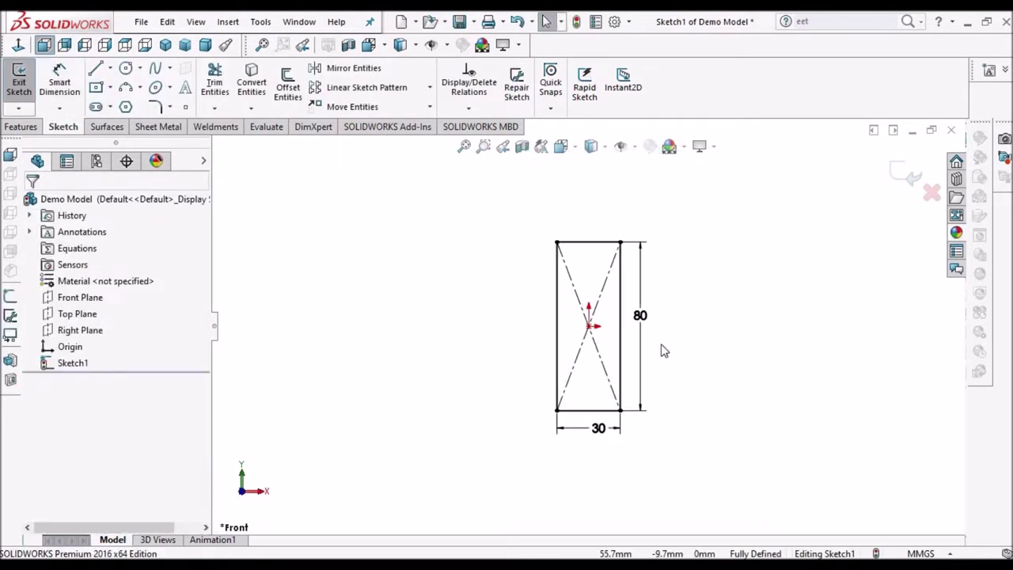
Create a sheet metal base flange from the rectangle and add a 90° edge flange about 24 mm long along its left vertical edge.
left_click(161, 128)
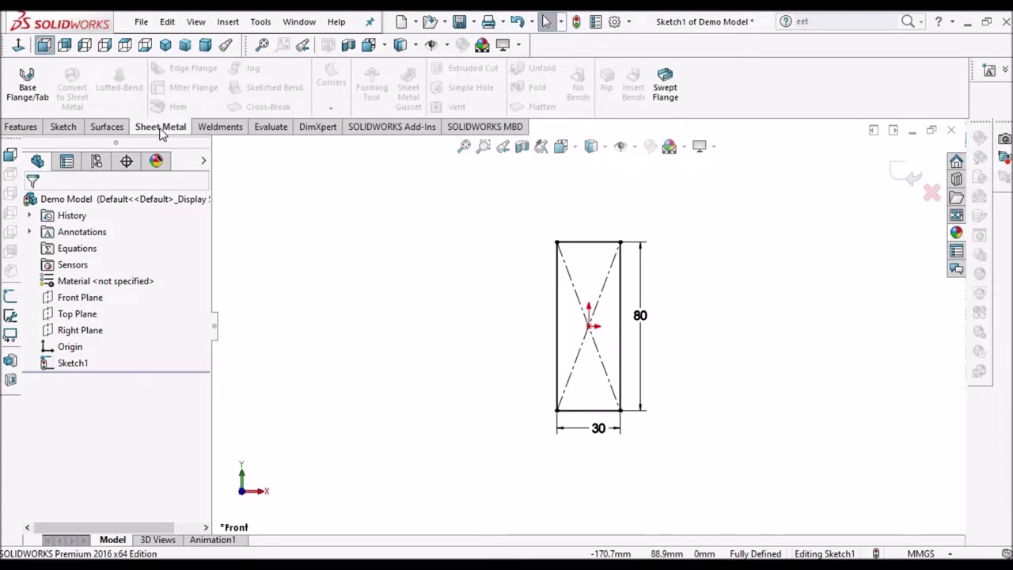
left_click(37, 91)
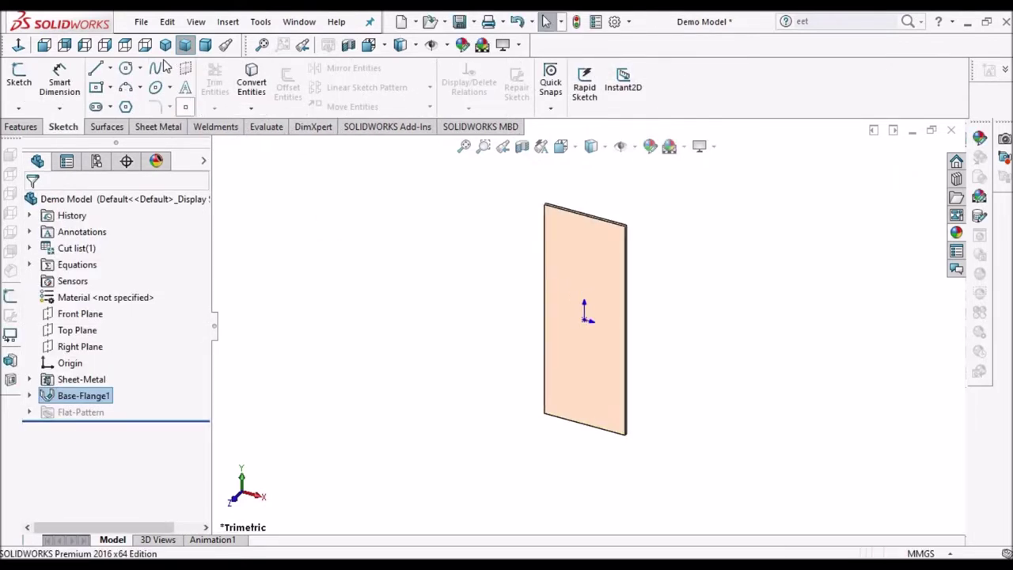
left_click(154, 129)
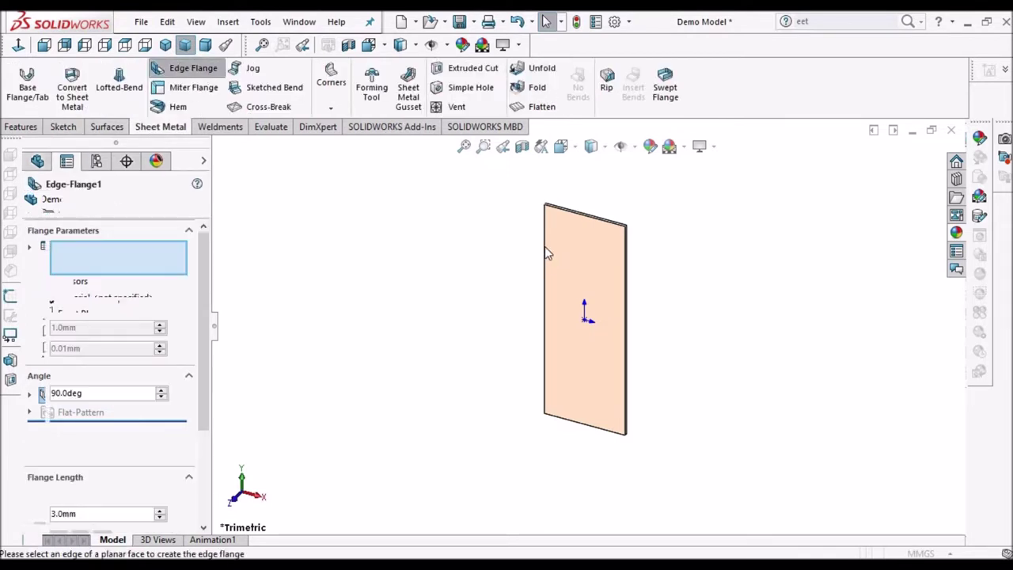
left_click(499, 272)
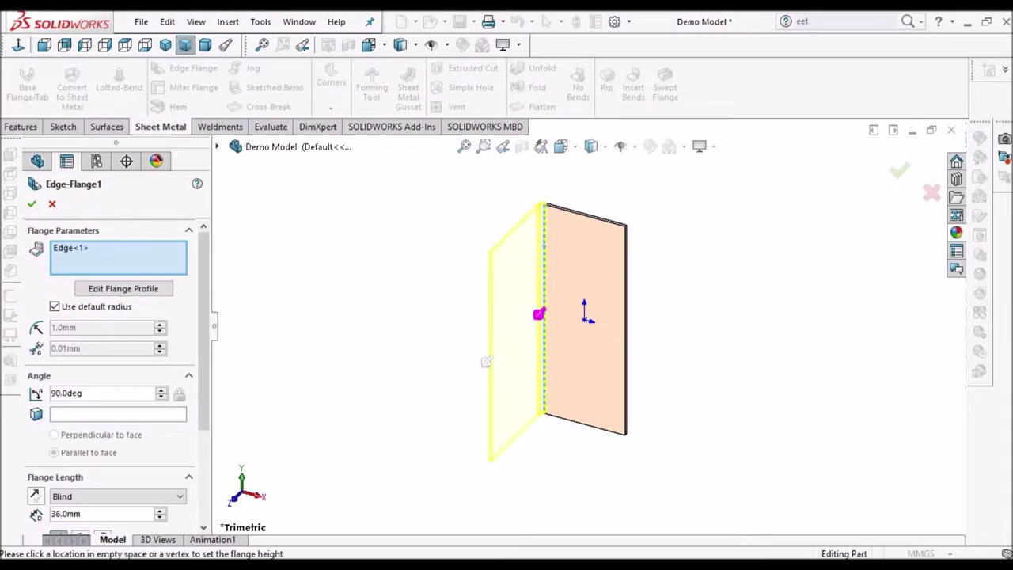
key("Return")
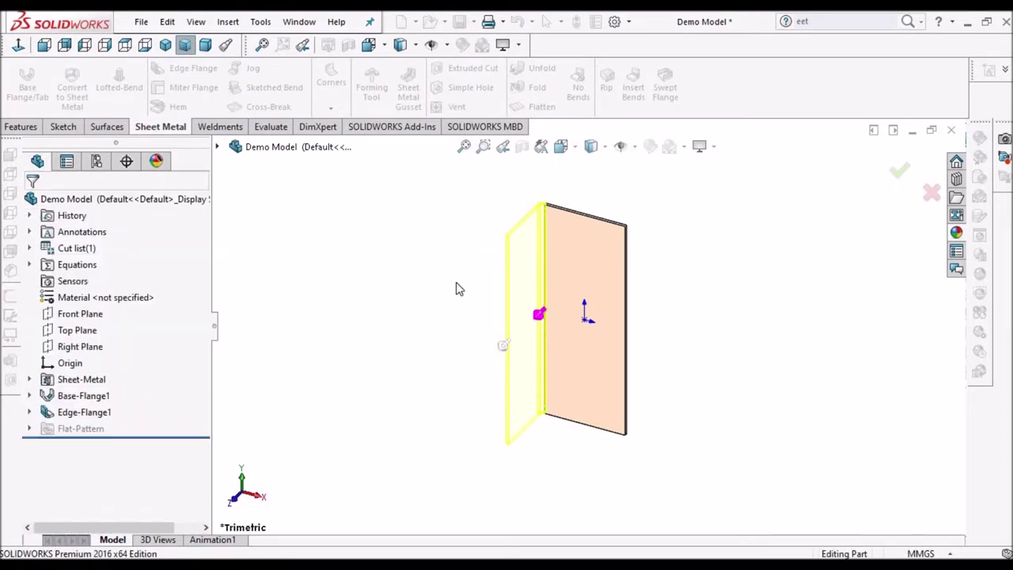
Edit the edge flange's profile sketch and dimension the flange length from the plate's edge to the flange's outer line.
left_click(29, 411)
left_click(91, 428)
left_click(85, 386)
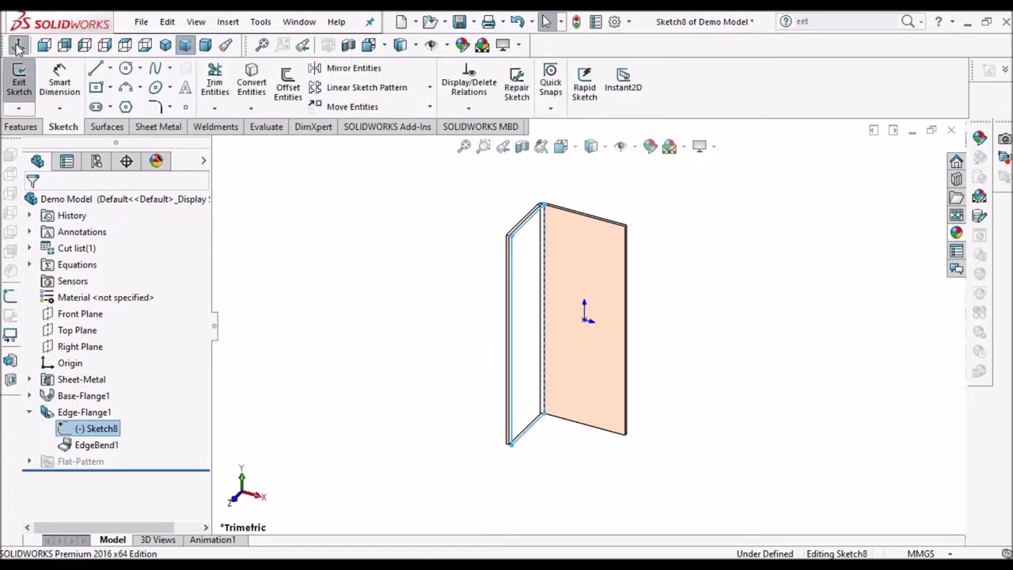
left_click(60, 76)
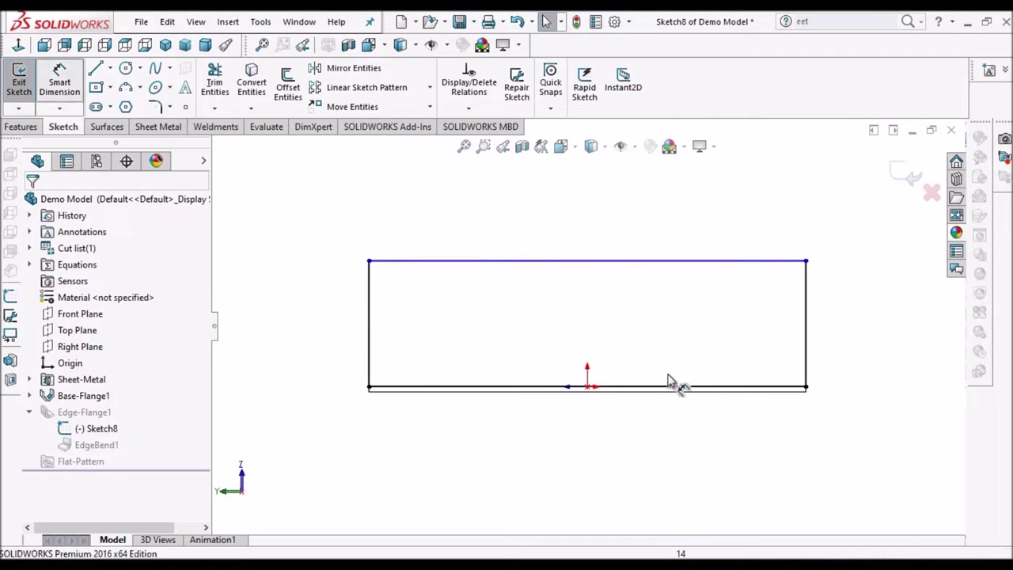
left_click(681, 356)
left_click(678, 263)
left_click(852, 336)
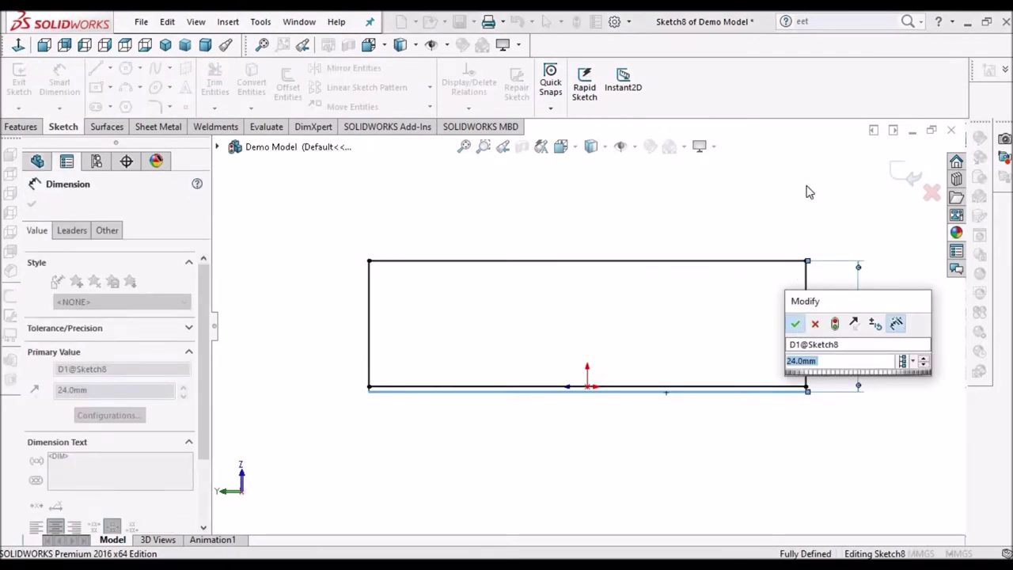
key("Return")
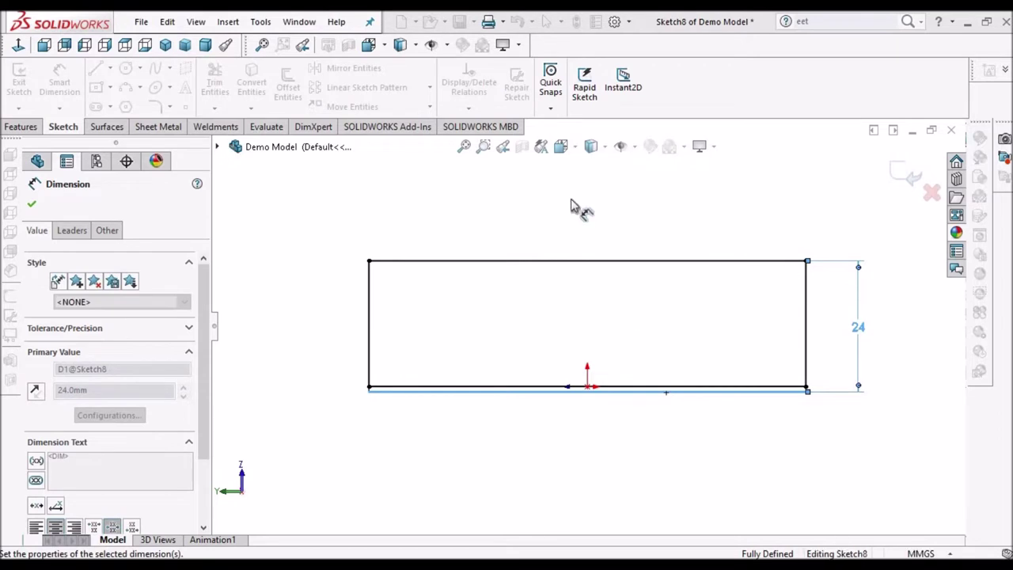
key("Escape")
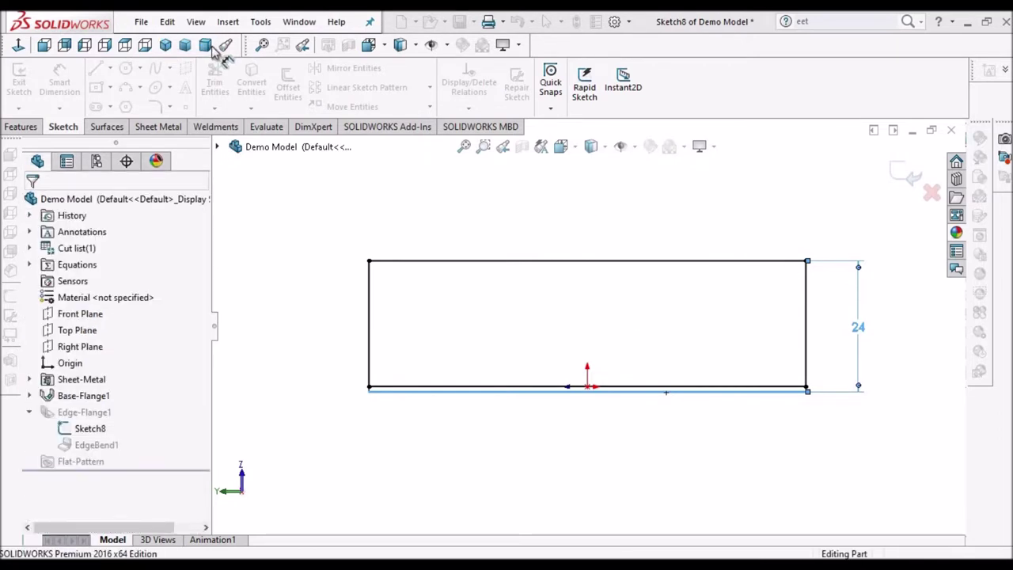
left_click(205, 45)
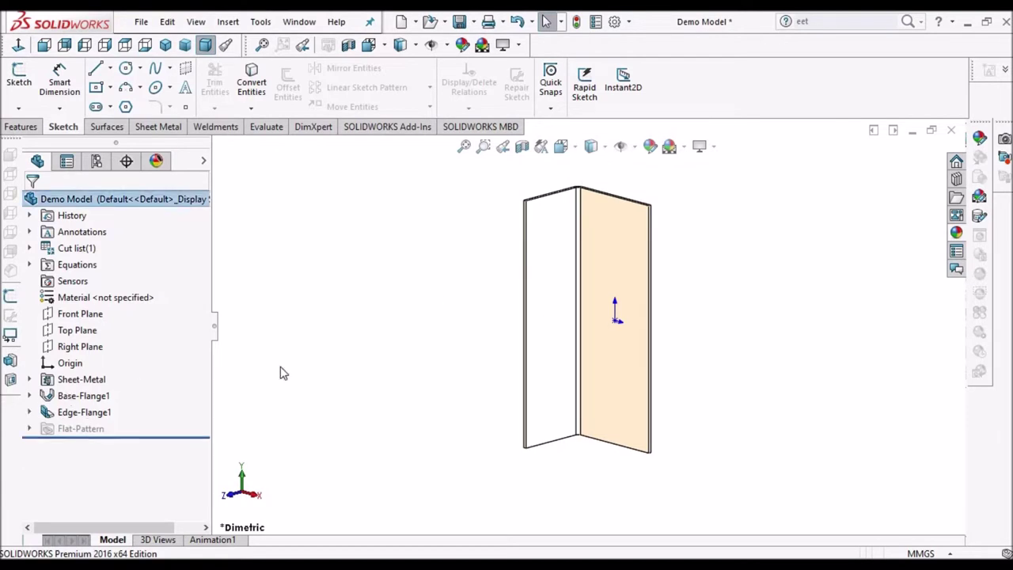
Cut a 10 mm simple hole linked to thickness in the base flange's front face, slightly below the origin.
left_click(631, 351)
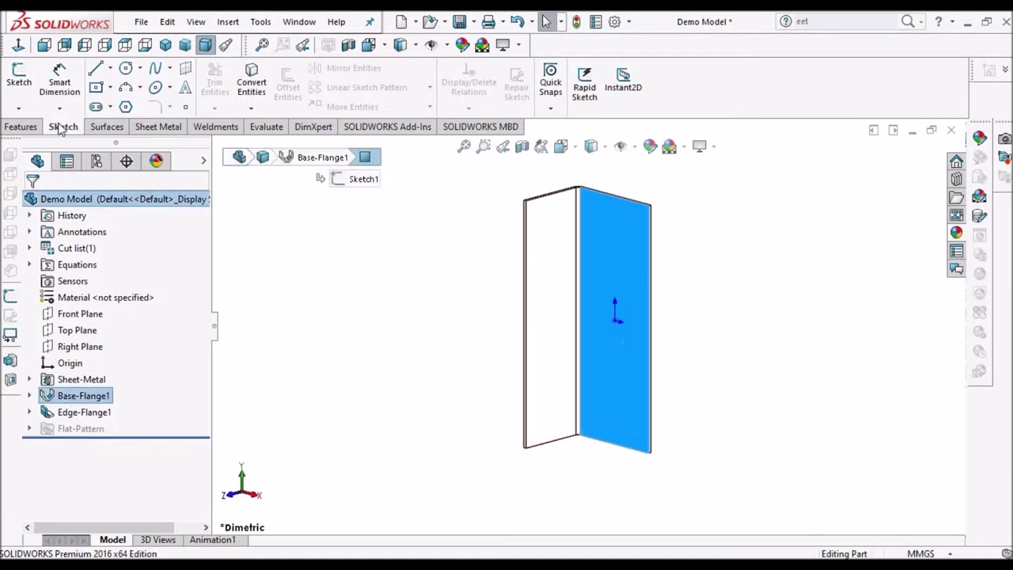
left_click(159, 127)
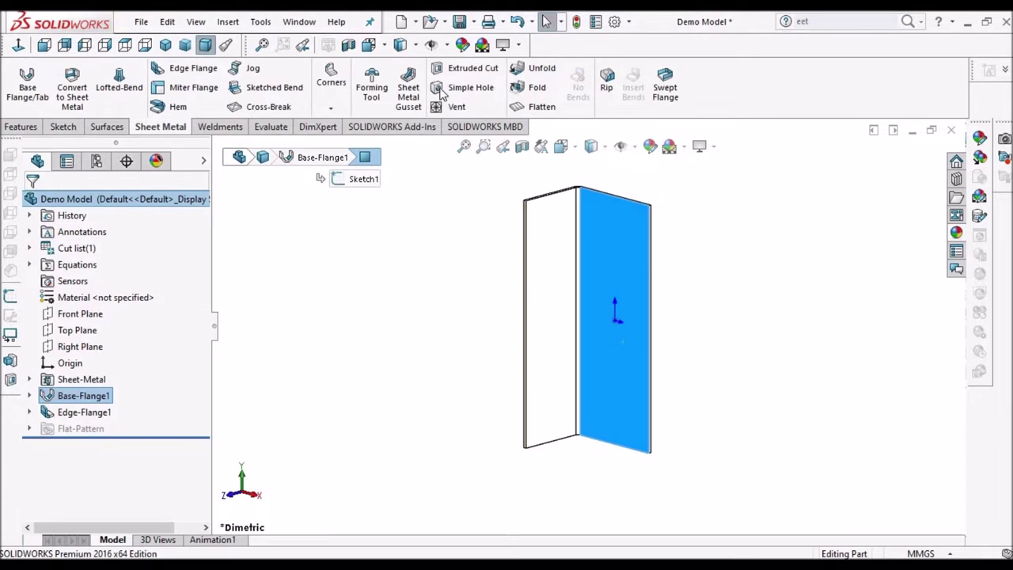
left_click(442, 89)
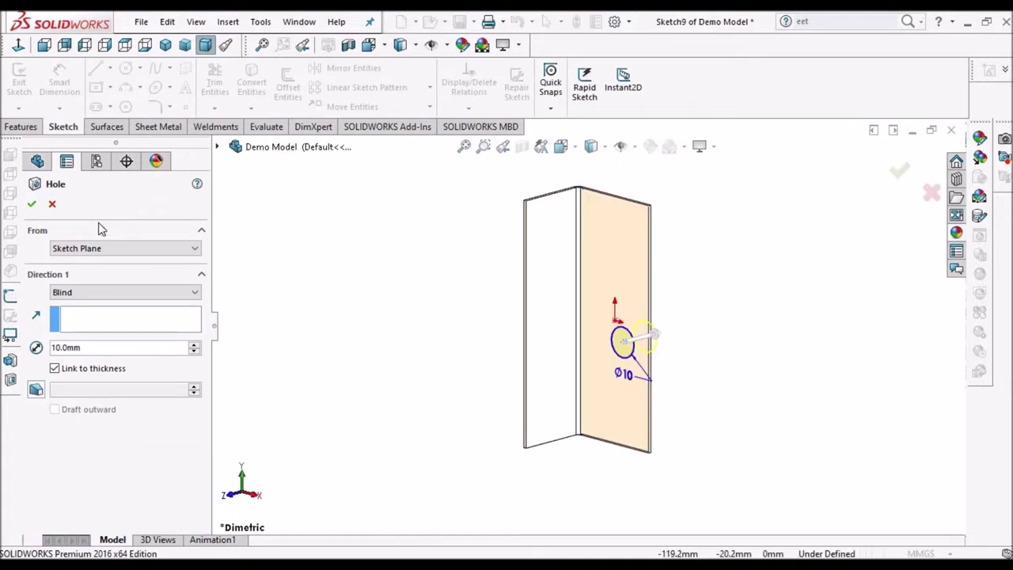
left_click(32, 205)
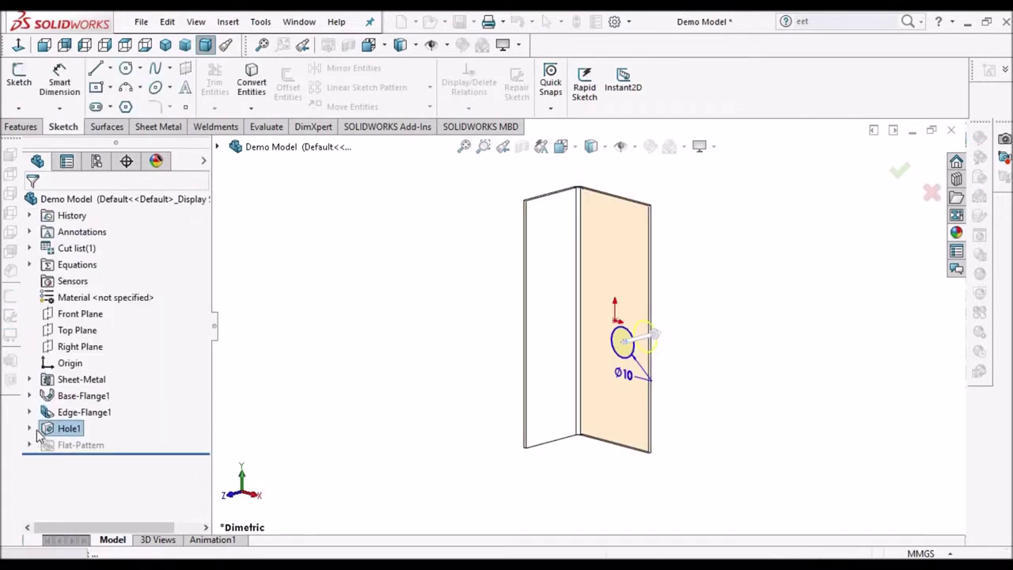
Edit the hole's sketch and move the circle's centre onto the origin.
left_click(96, 444)
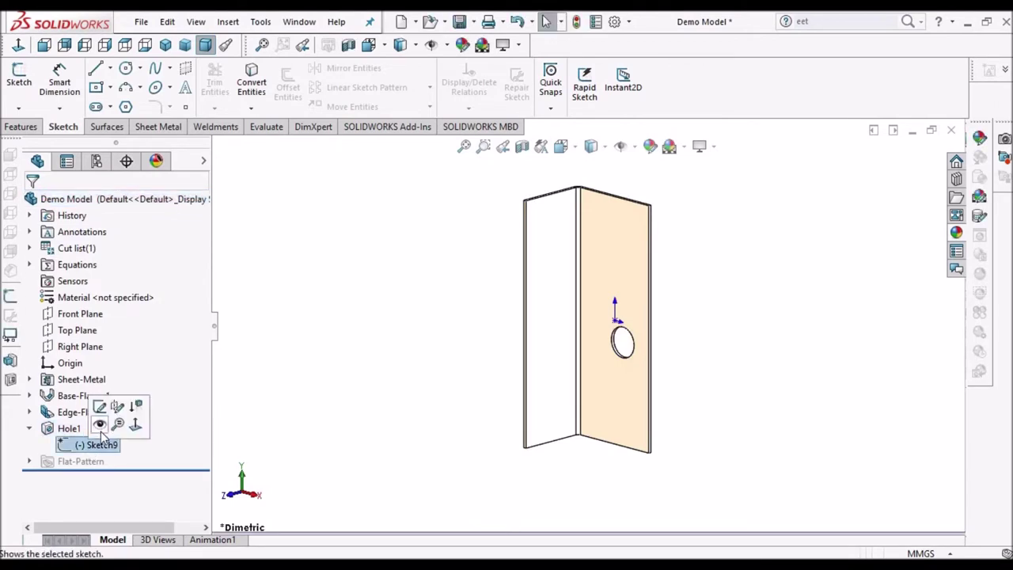
left_click(100, 407)
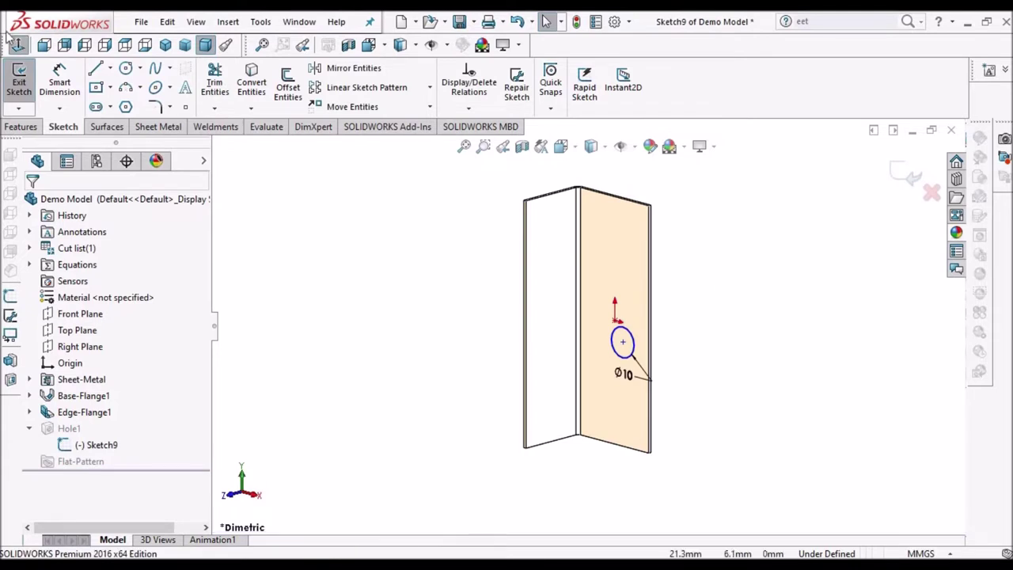
scroll(608, 352, "down", 2)
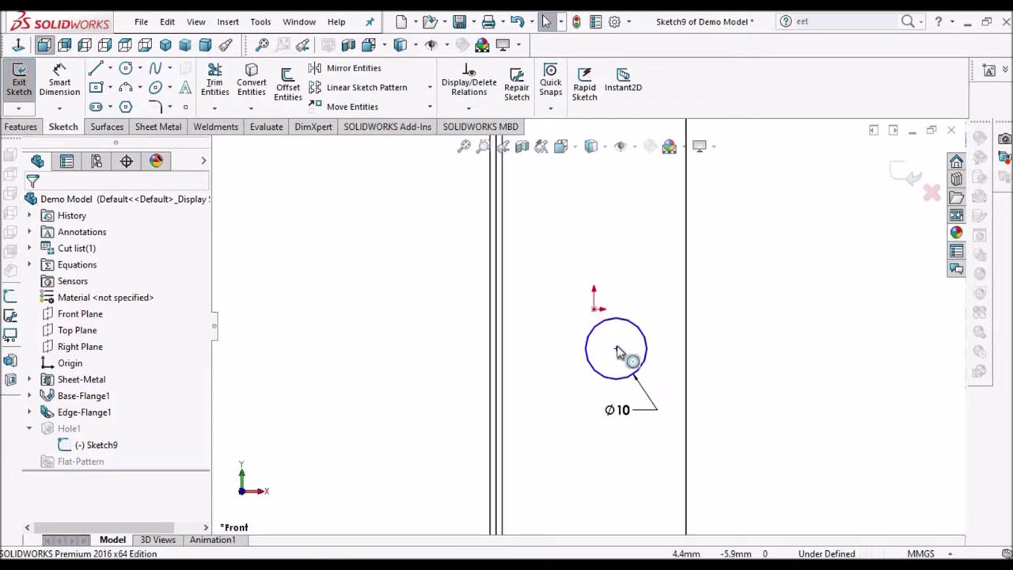
left_click_drag(619, 358, 596, 311)
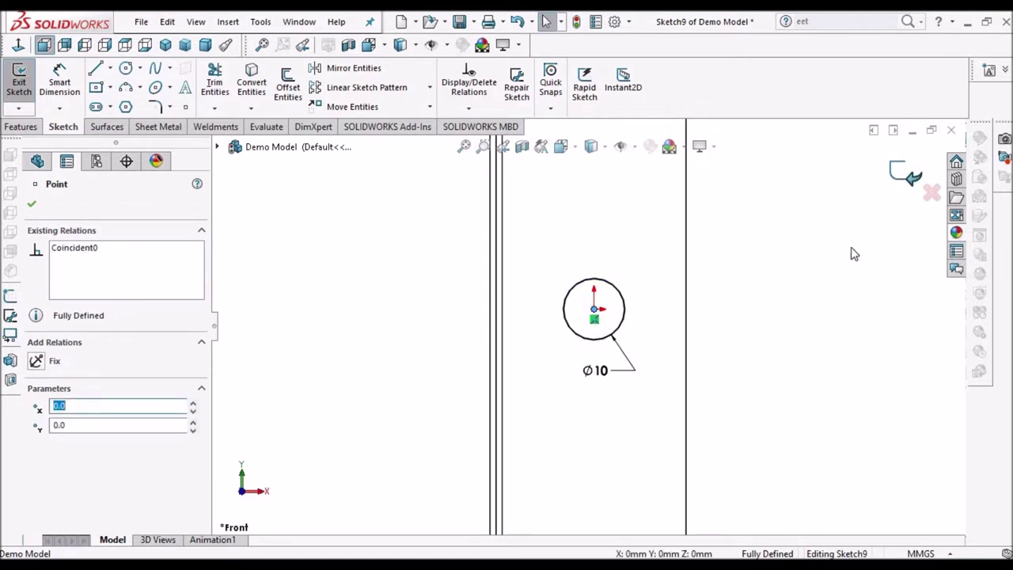
left_click(905, 174)
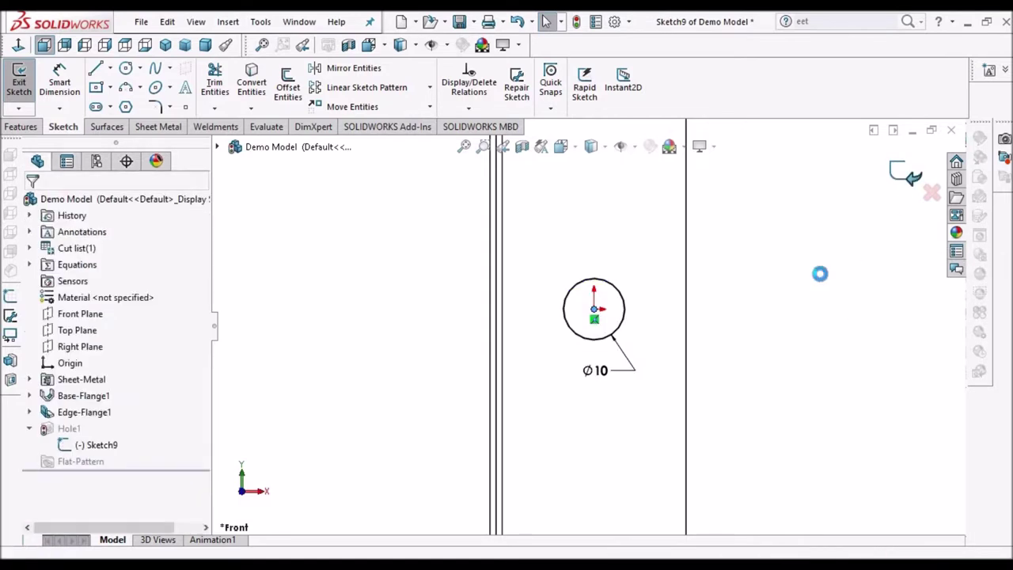
Break the base flange's upper outer corner with a 3 mm chamfer.
left_click(159, 129)
left_click(331, 107)
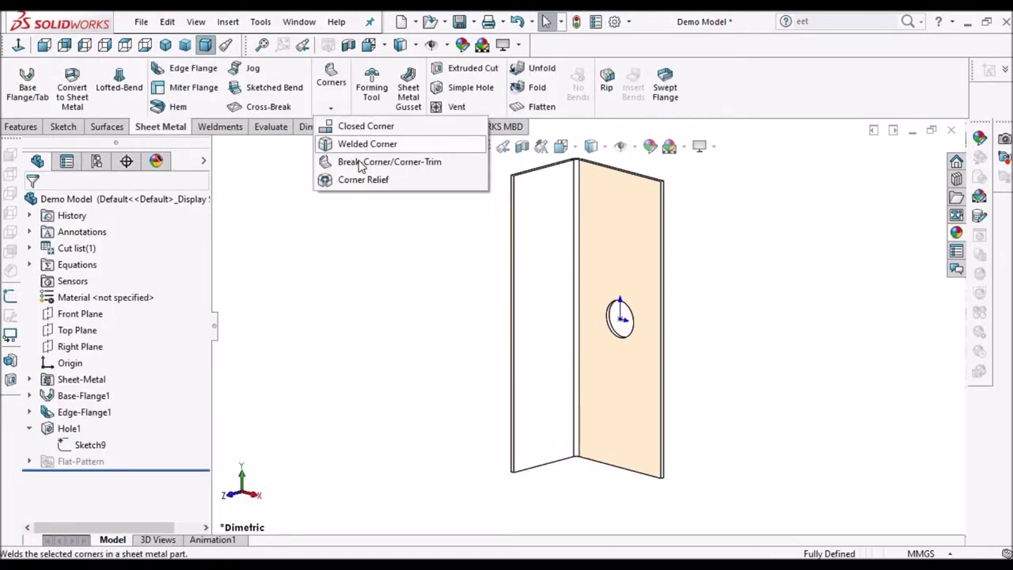
left_click(359, 163)
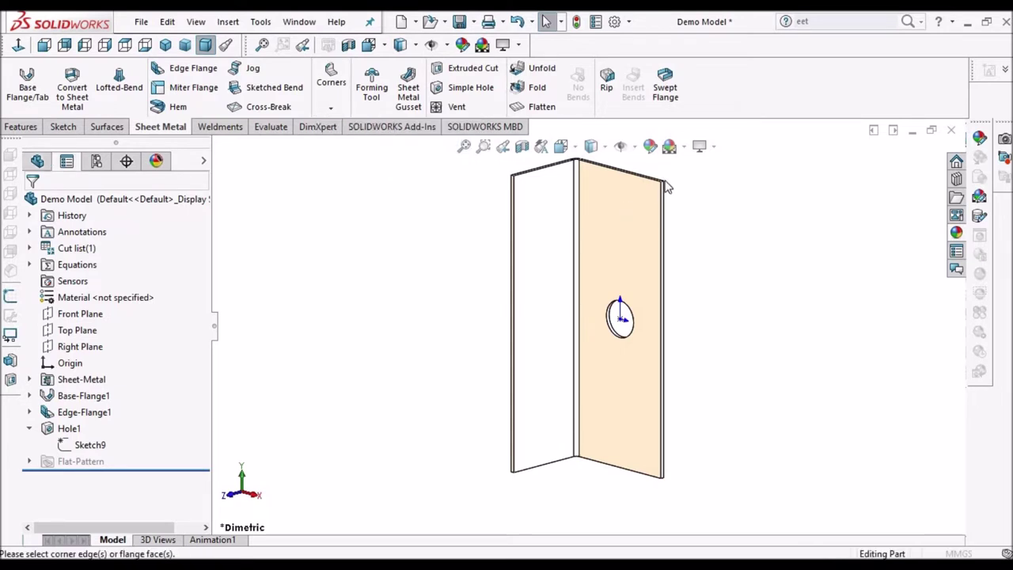
scroll(660, 187, "down", 5)
left_click(57, 301)
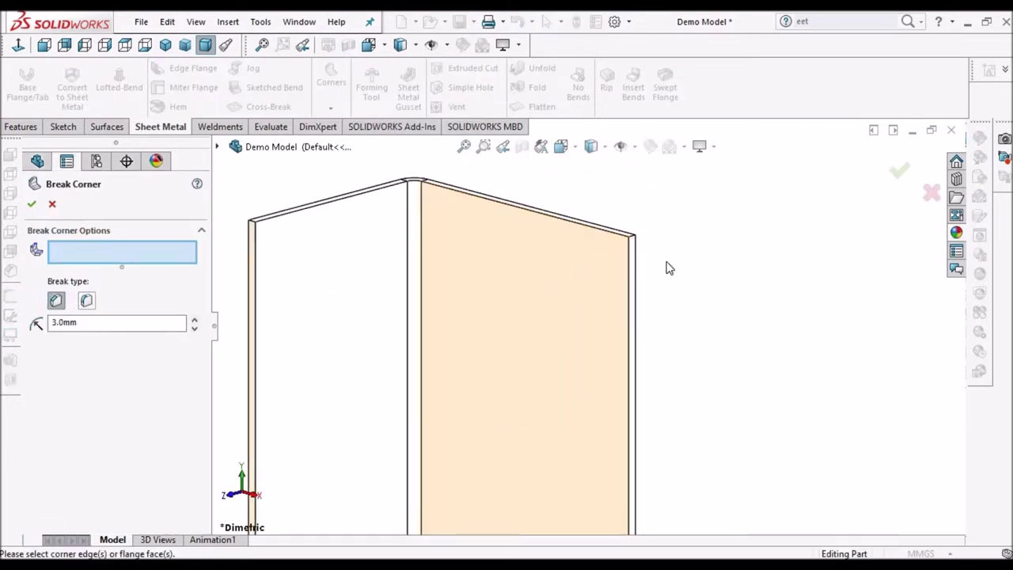
left_click(632, 240)
left_click(32, 206)
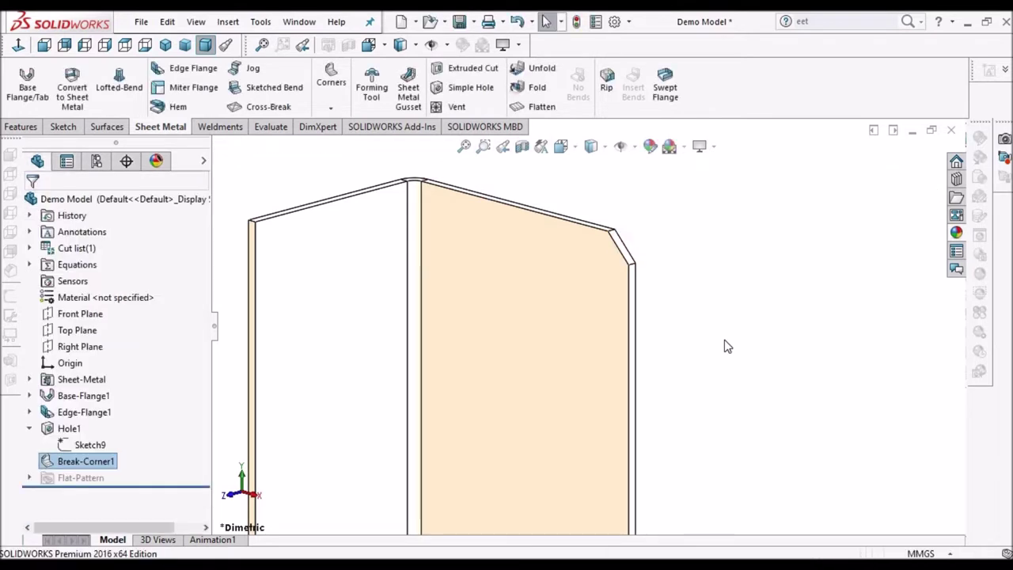
Break the base flange's lower outer corner with a 3 mm radius fillet.
scroll(590, 326, "down", 3)
left_click(331, 107)
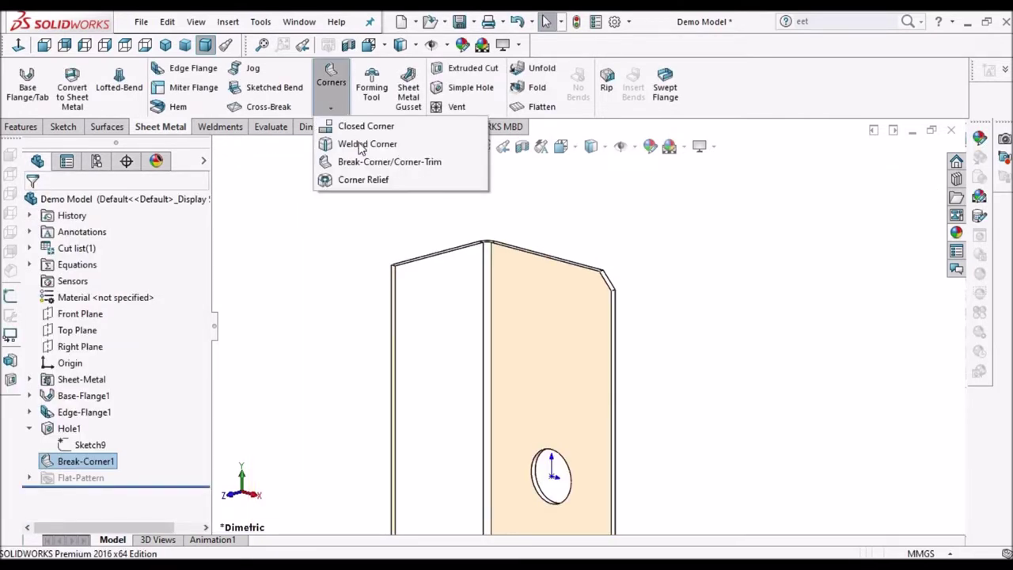
left_click(367, 162)
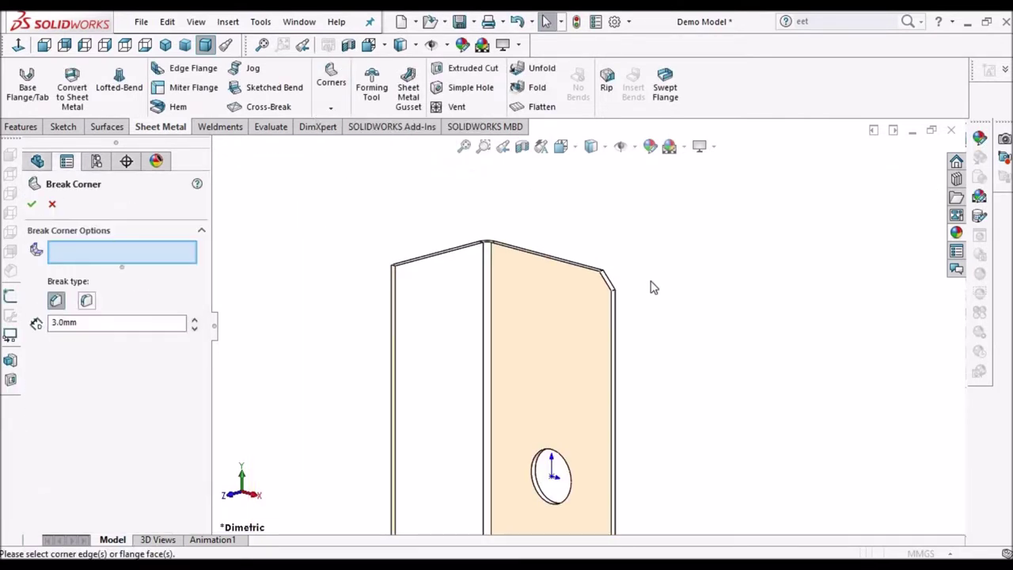
scroll(583, 422, "down", 3)
scroll(584, 412, "up", 3)
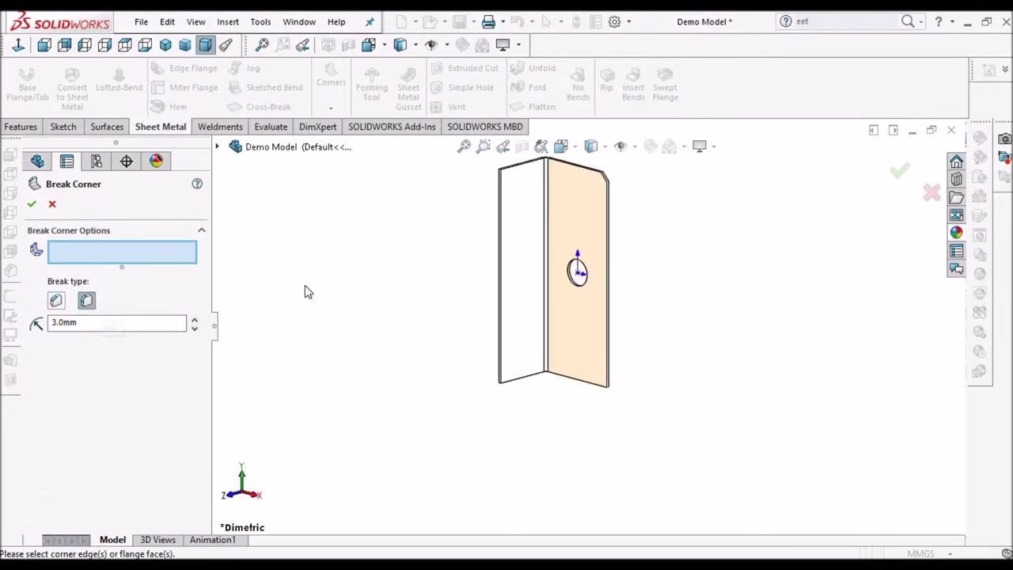
scroll(559, 398, "up", 5)
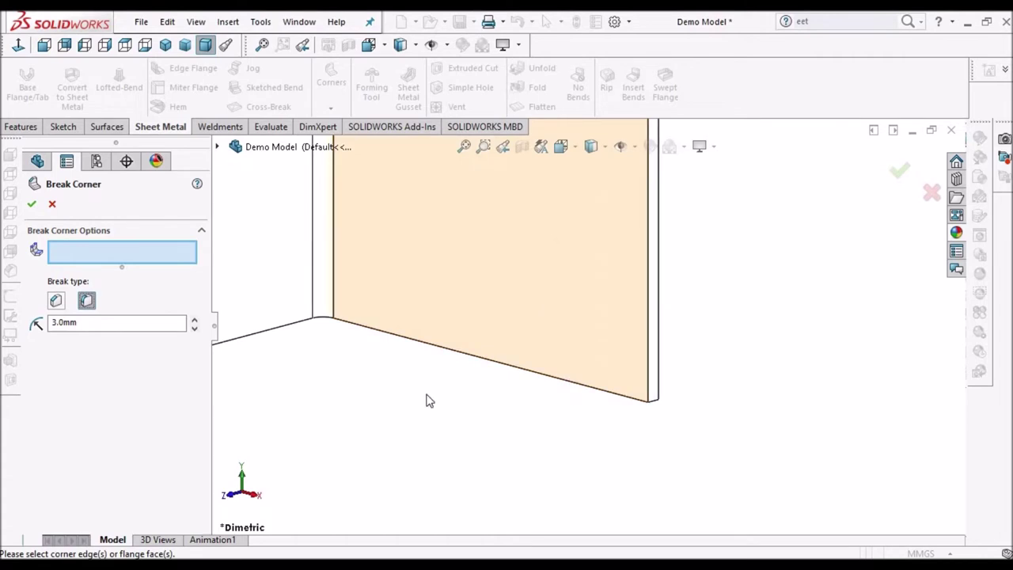
left_click(657, 403)
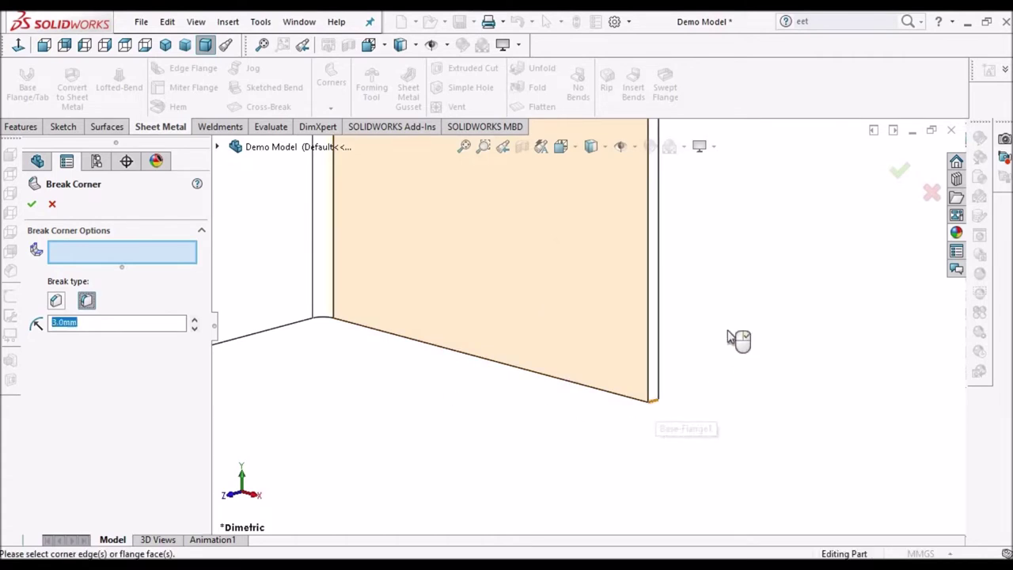
left_click(31, 205)
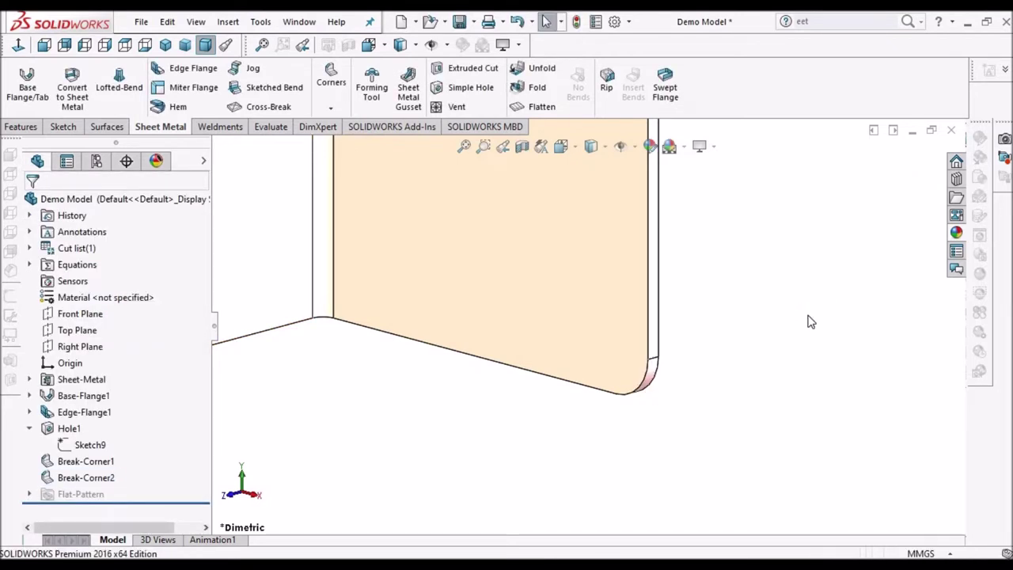
Add a derived configuration named SHEET 201 under the Default configuration.
left_click(185, 46)
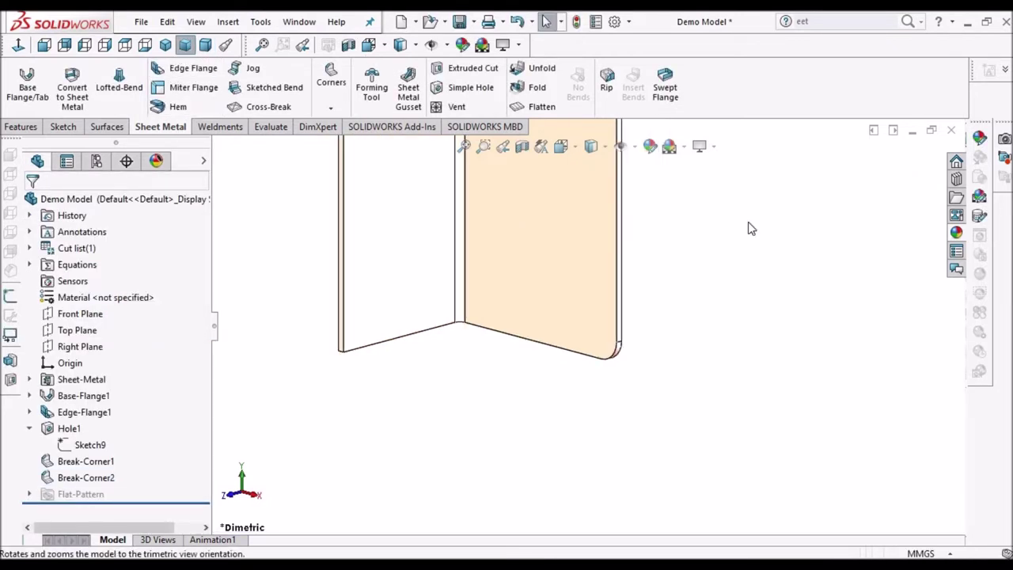
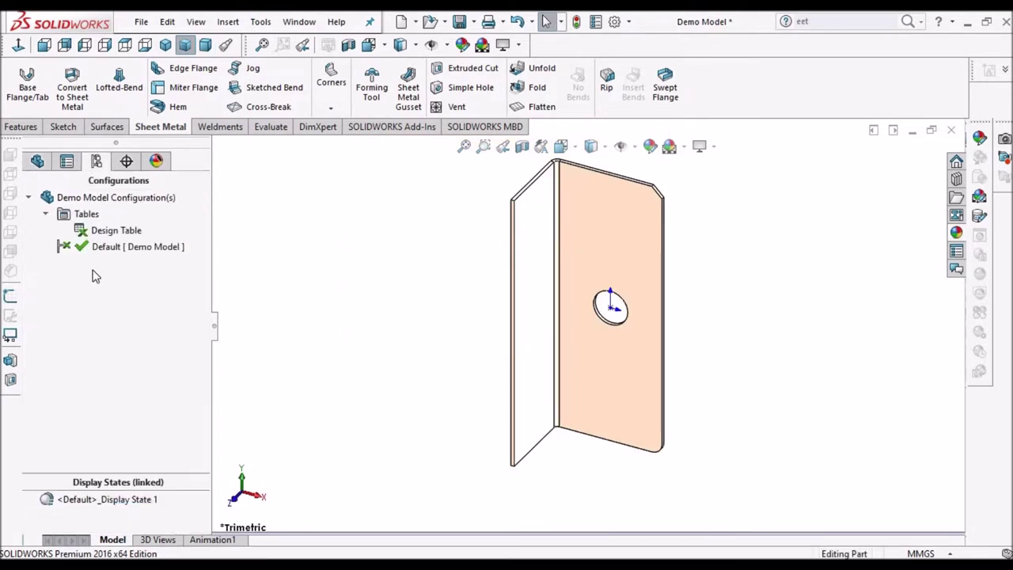
right_click(112, 250)
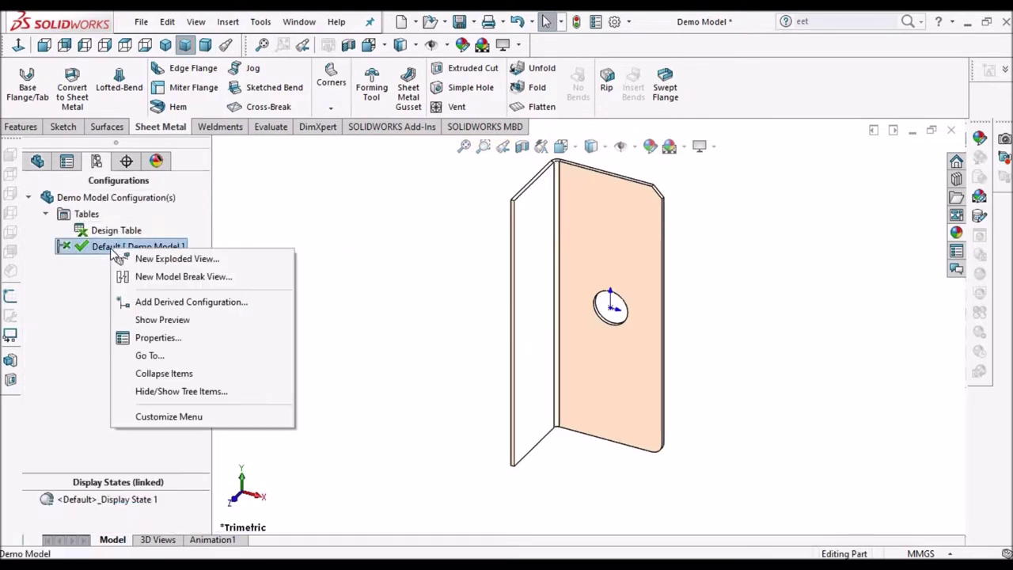
left_click(161, 306)
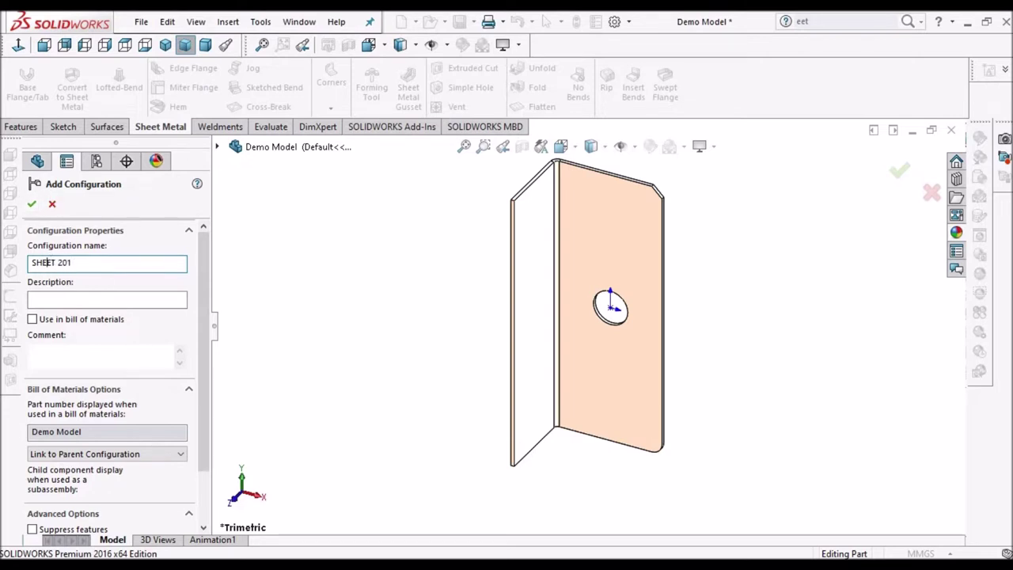
left_click(32, 204)
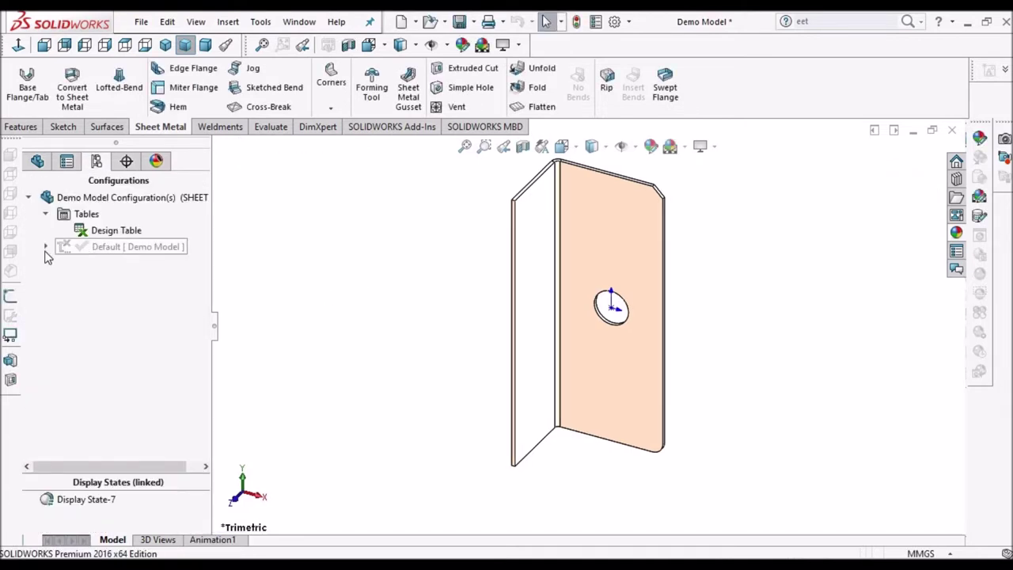
Suppress the hole feature in the SHEET 201 configuration.
left_click(37, 161)
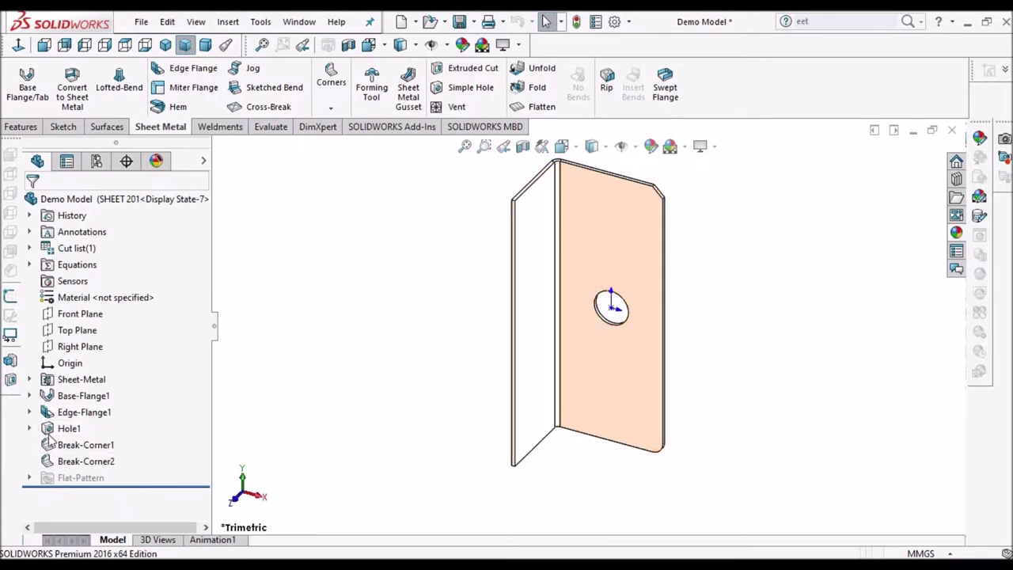
left_click(29, 428)
left_click(90, 445)
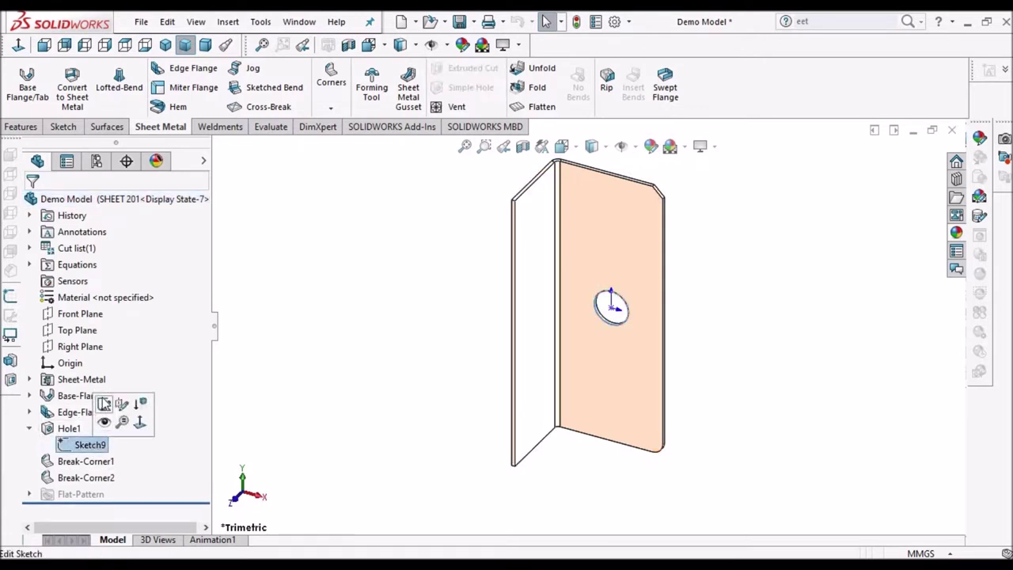
left_click(124, 402)
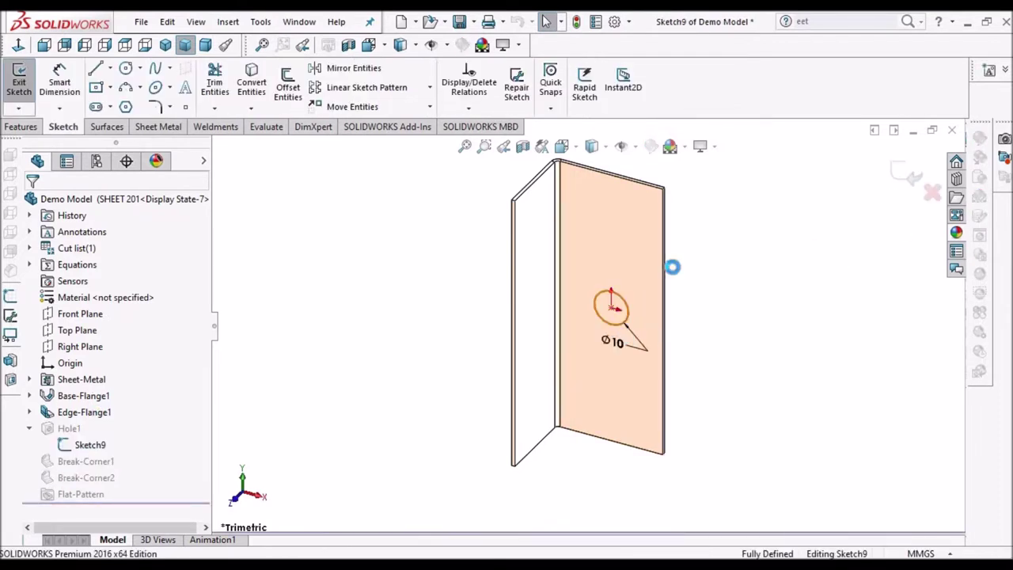
key("ctrl+b")
left_click(69, 428)
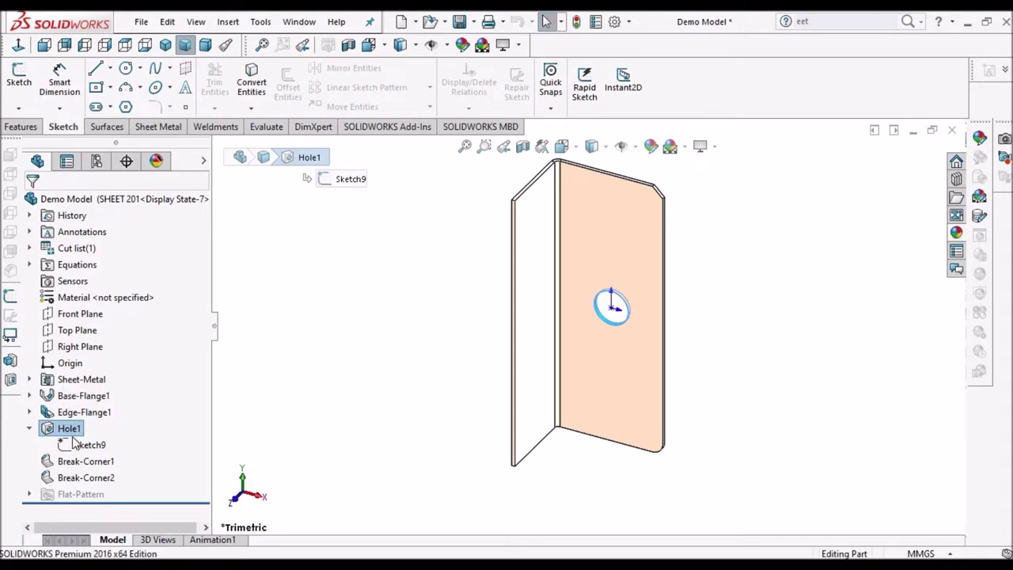
key("ctrl+shift+s")
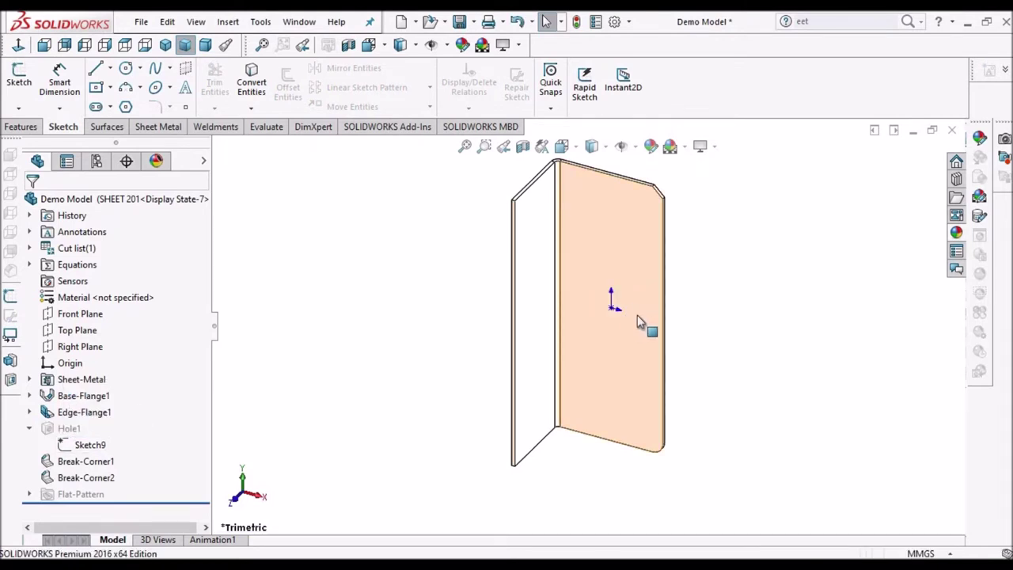
Switch between the Default and SHEET 201 configurations to compare the bracket with and without the hole.
left_click(96, 160)
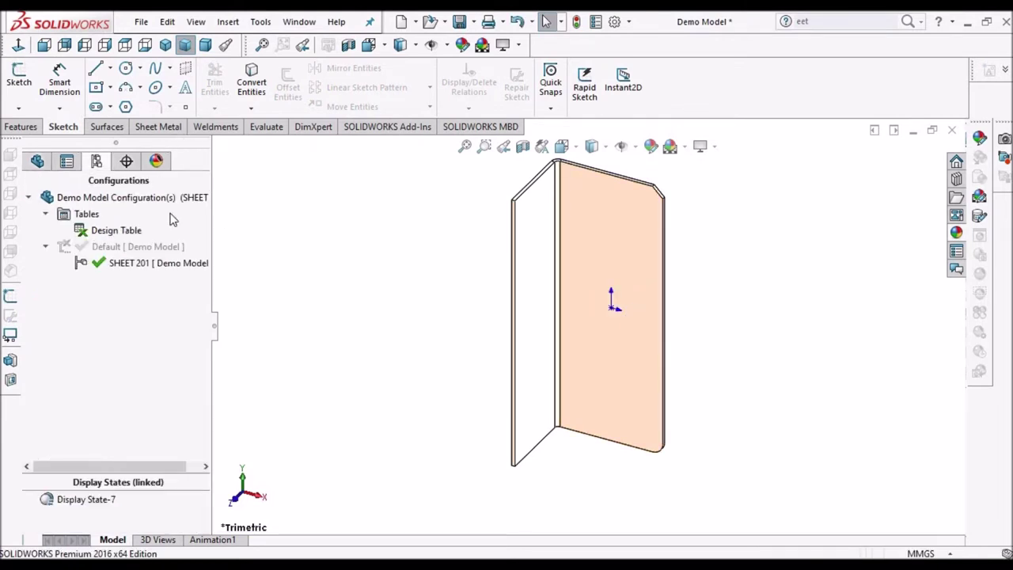
double_click(136, 248)
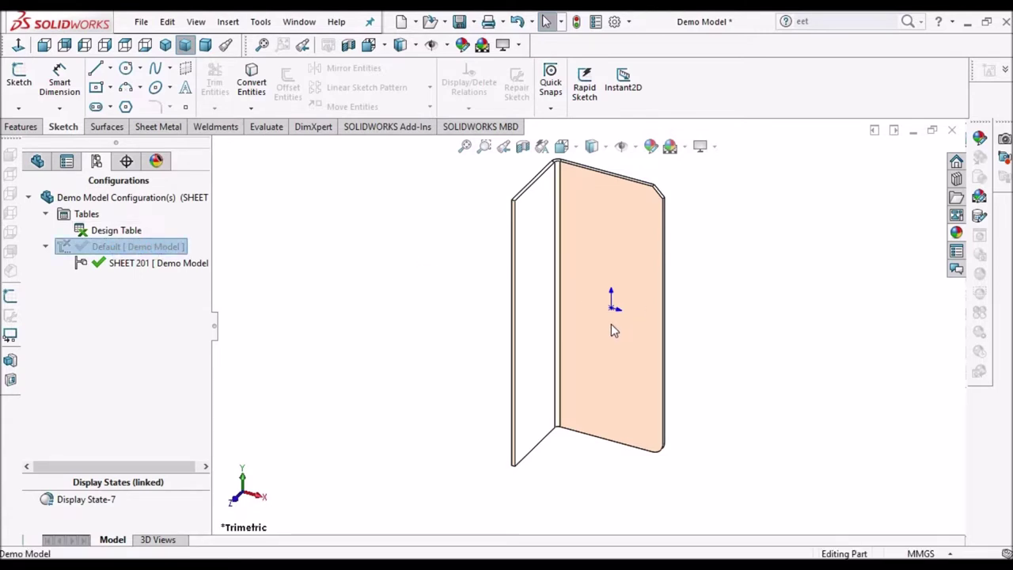
double_click(158, 263)
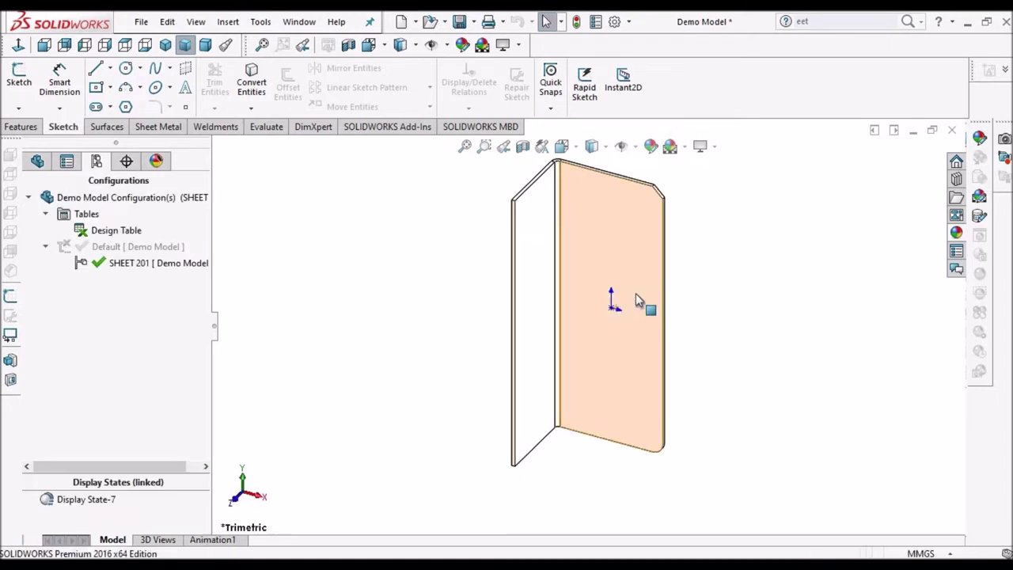
double_click(142, 246)
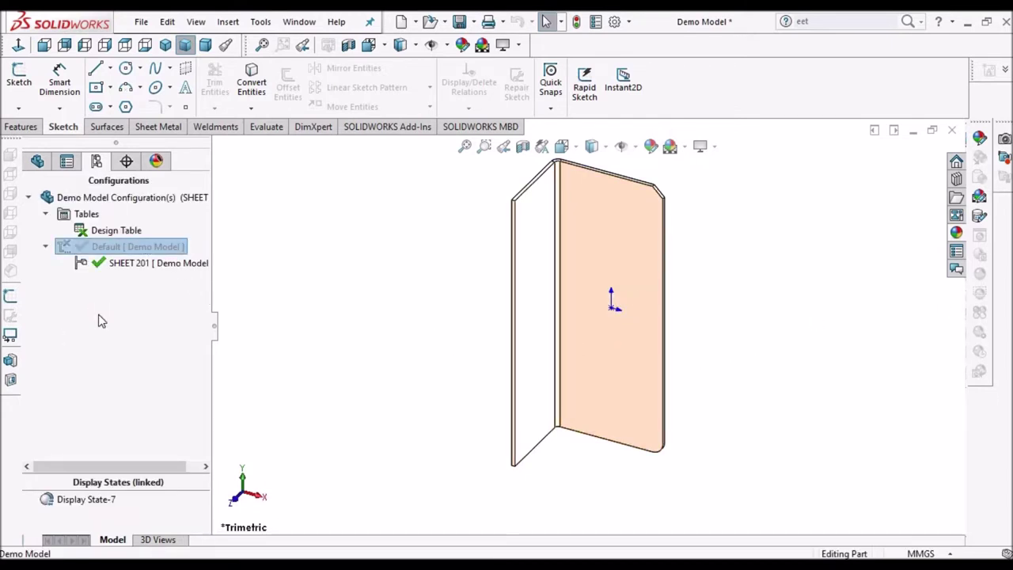
Delete the SHEET 201 configuration and the existing design table, then return to the feature tree.
right_click(131, 264)
left_click(168, 336)
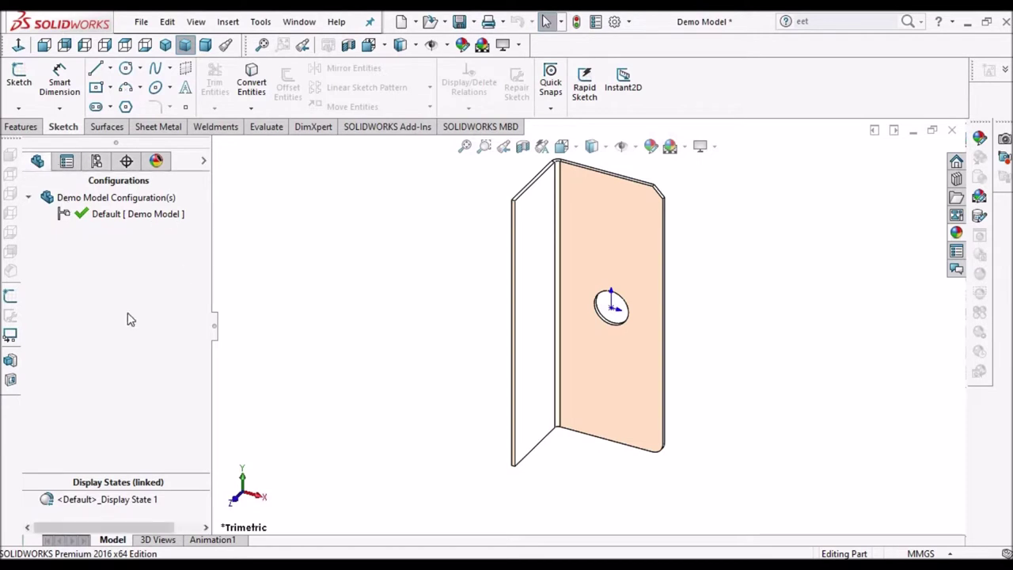
left_click(96, 162)
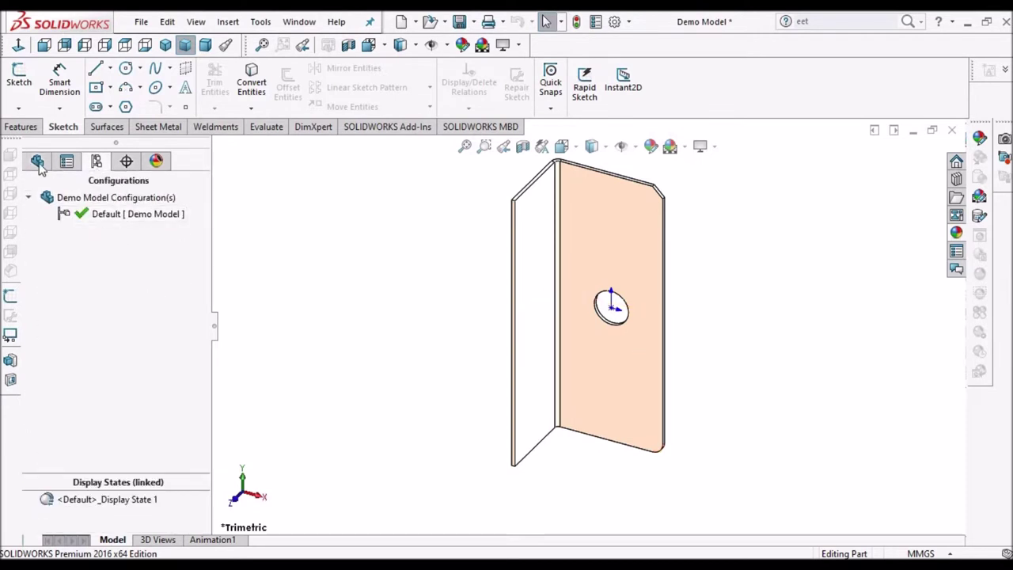
left_click(37, 162)
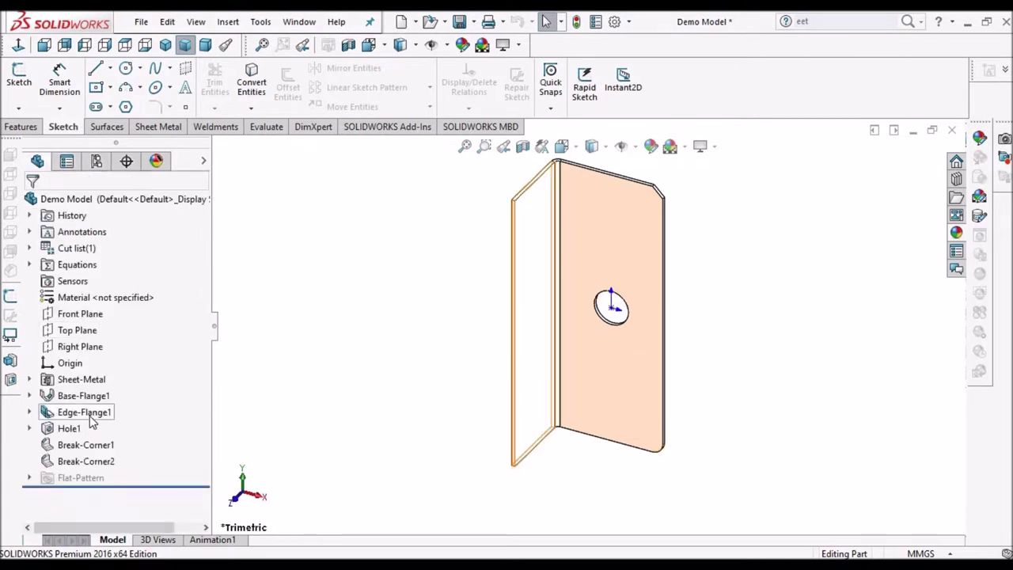
left_click(228, 21)
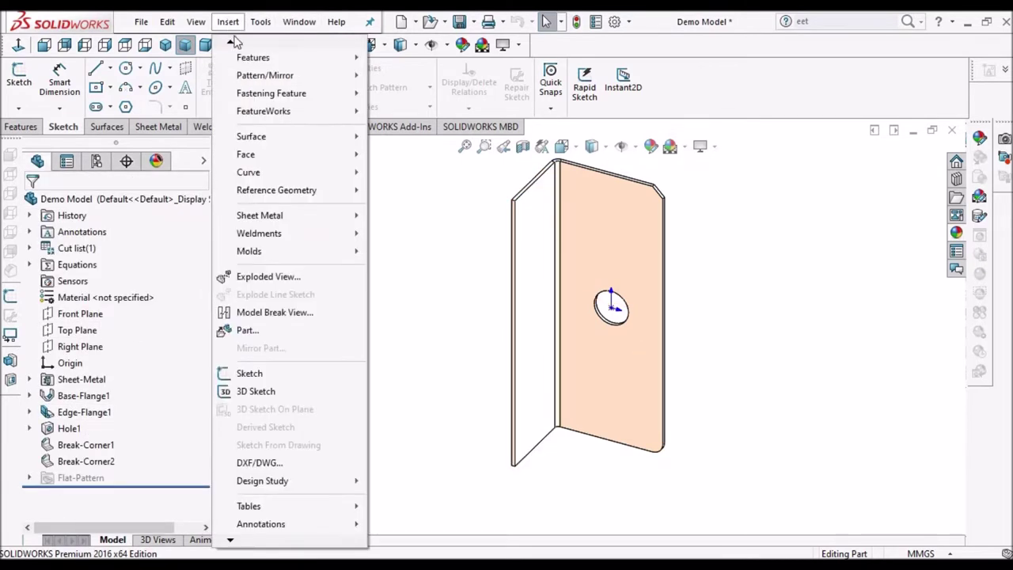
mouse_move(267, 506)
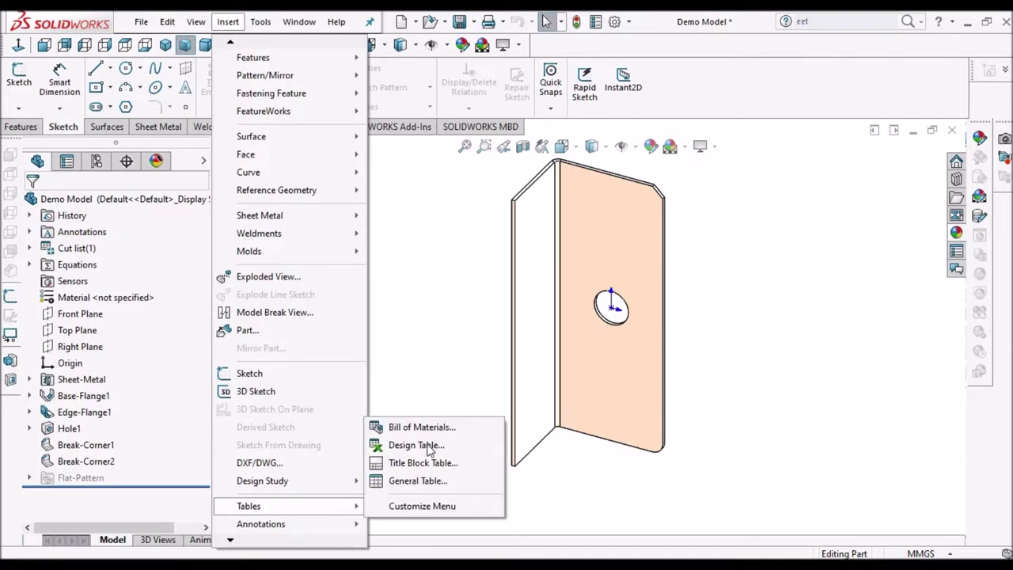
left_click(422, 428)
scroll(574, 269, "up", 2)
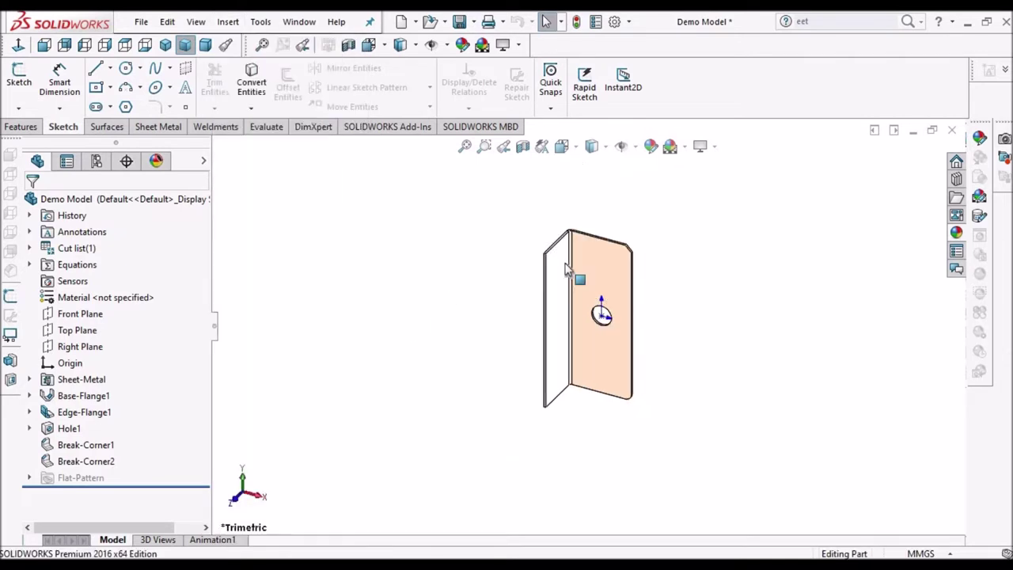
Inspect the dimensions of the base flange's sketch on the bracket, then clear the selection.
scroll(470, 366, "down", 3)
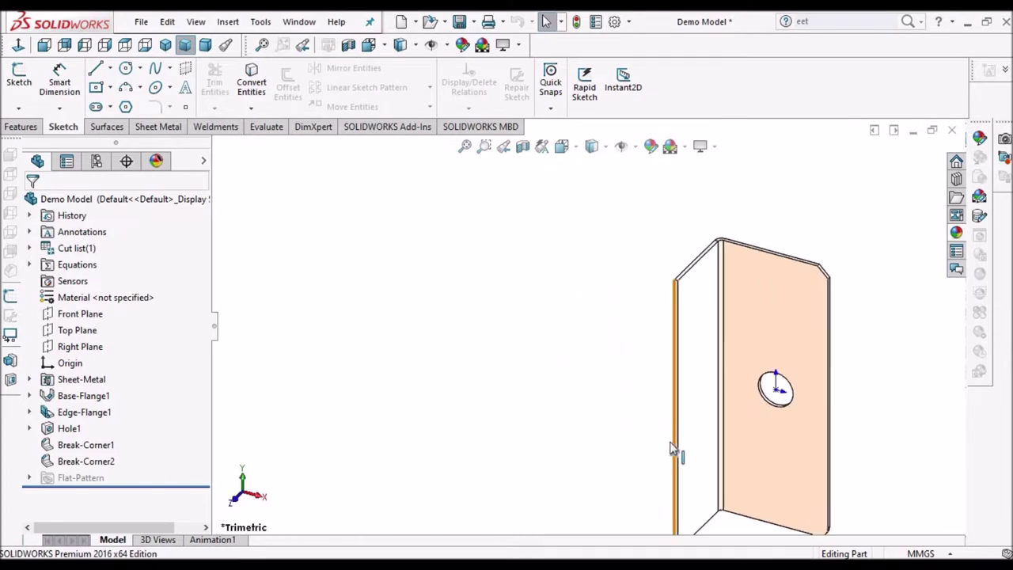
left_click(85, 411)
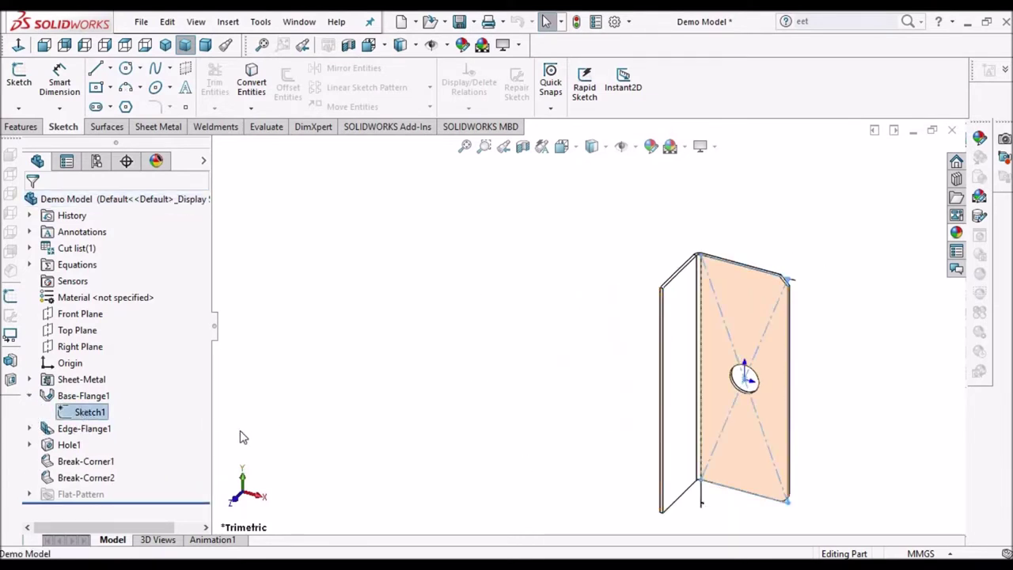
scroll(756, 435, "up", 3)
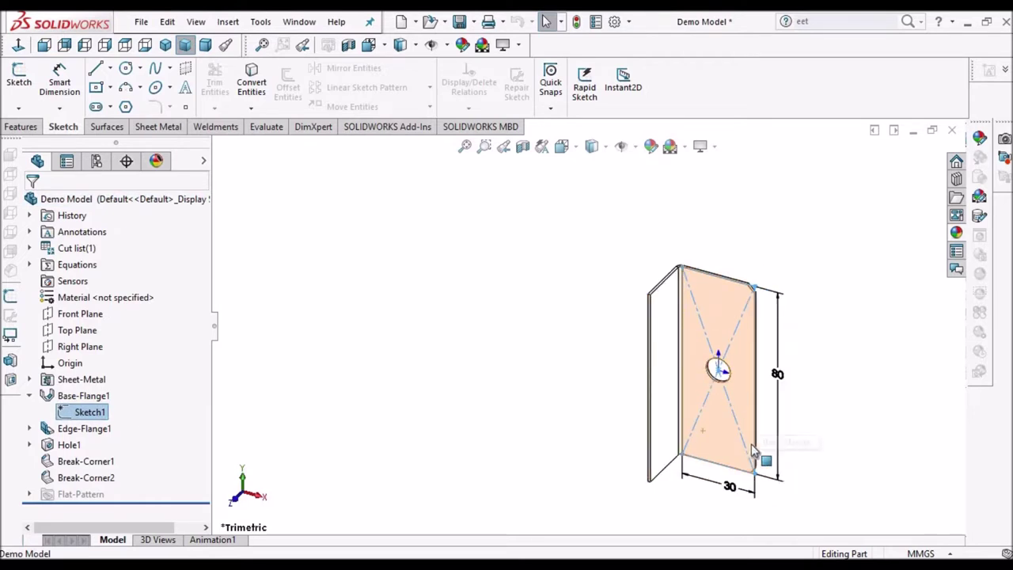
left_click(467, 308)
scroll(453, 308, "down", 2)
scroll(446, 330, "down", 2)
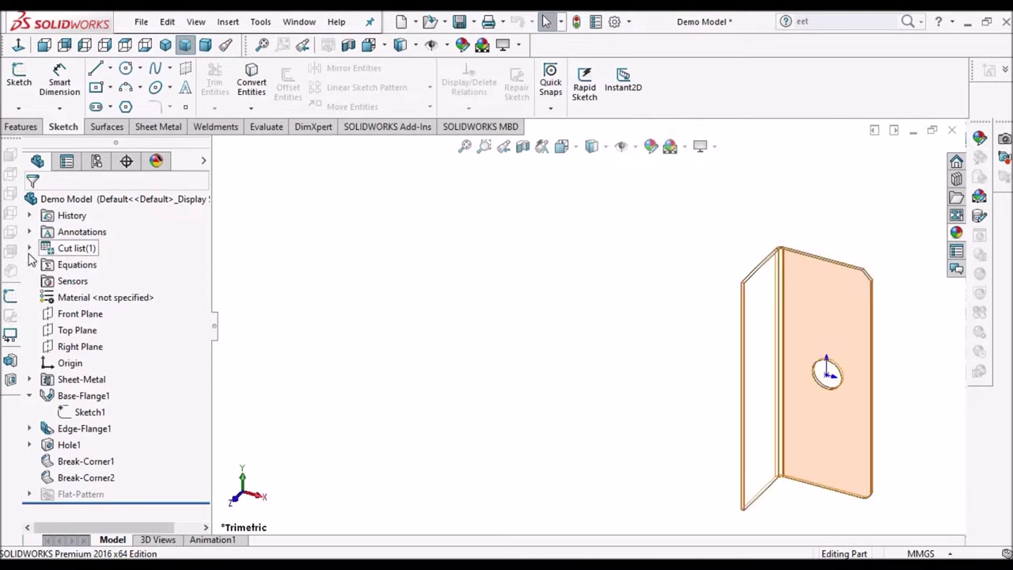
Turn on the display of feature dimensions for the whole bracket.
left_click(63, 232)
right_click(64, 232)
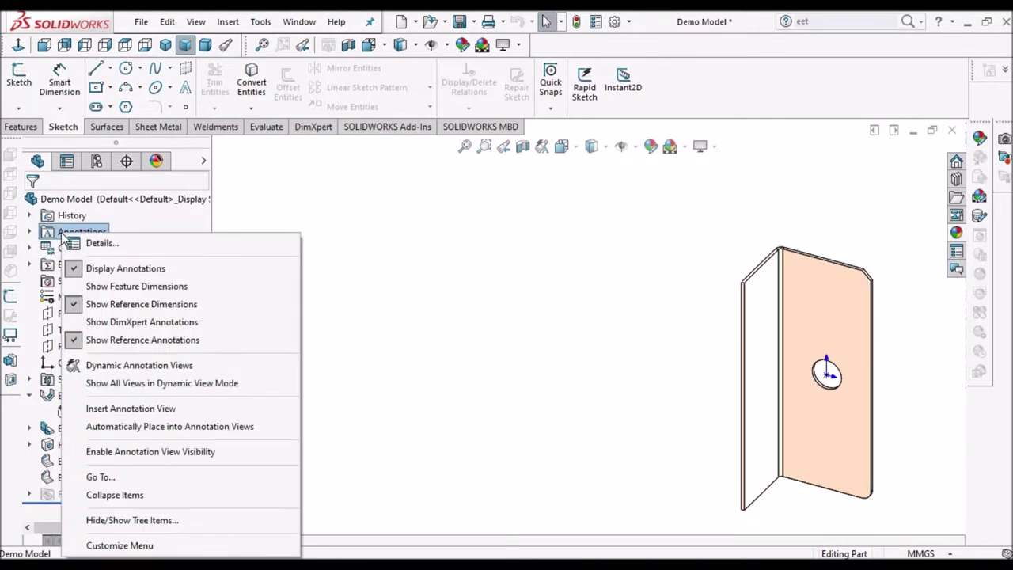
left_click(111, 287)
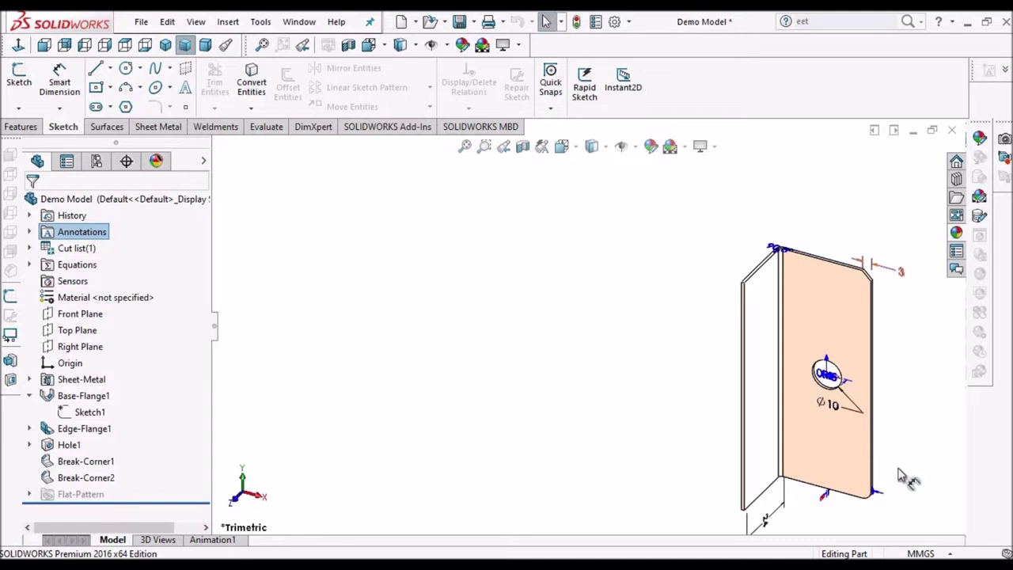
Move the R3 corner-radius dimension outward, clear of the bracket's lower corner, and finish editing that dimension.
scroll(893, 493, "down", 1)
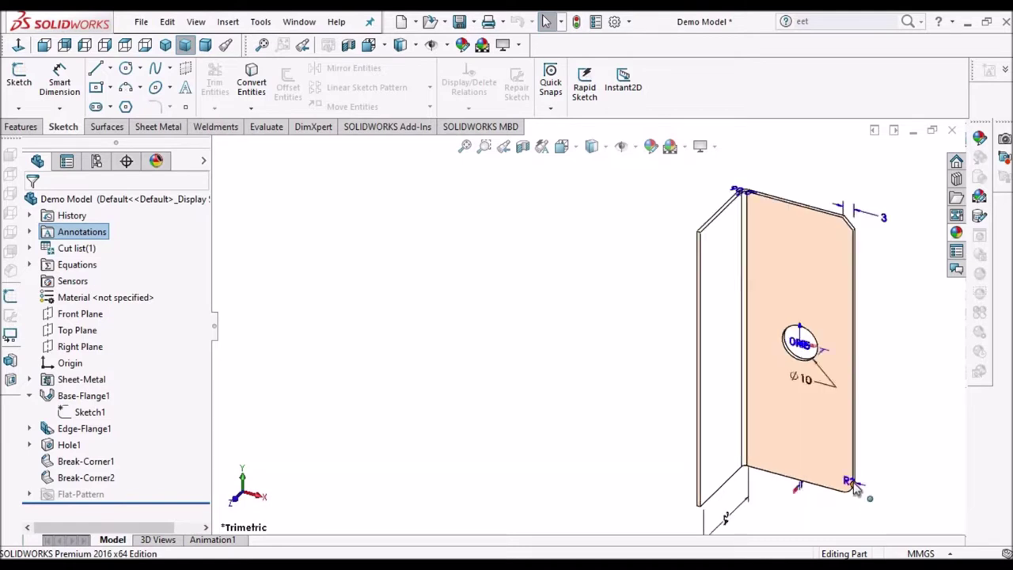
left_click(852, 486)
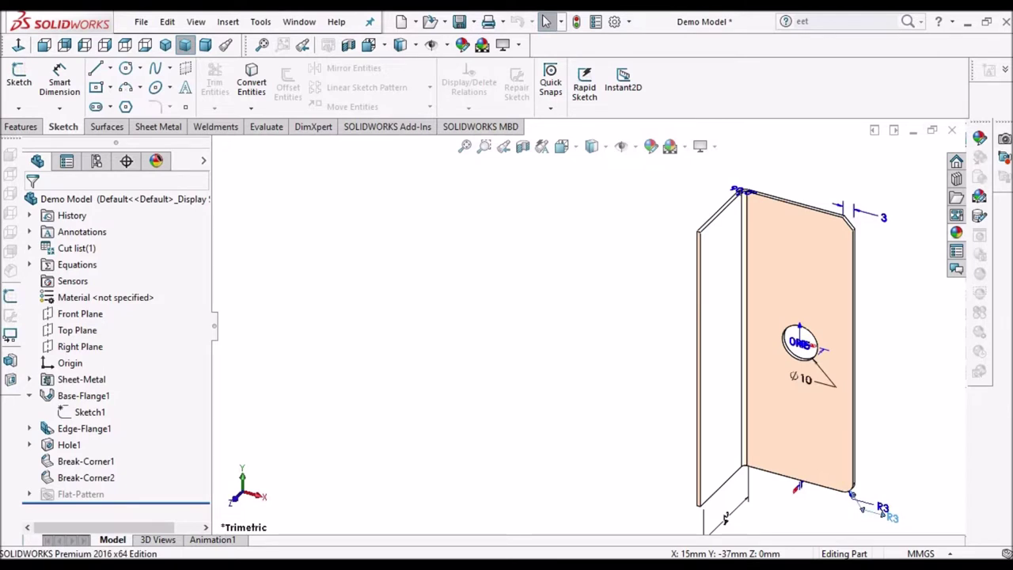
left_click(881, 507)
scroll(626, 423, "up", 3)
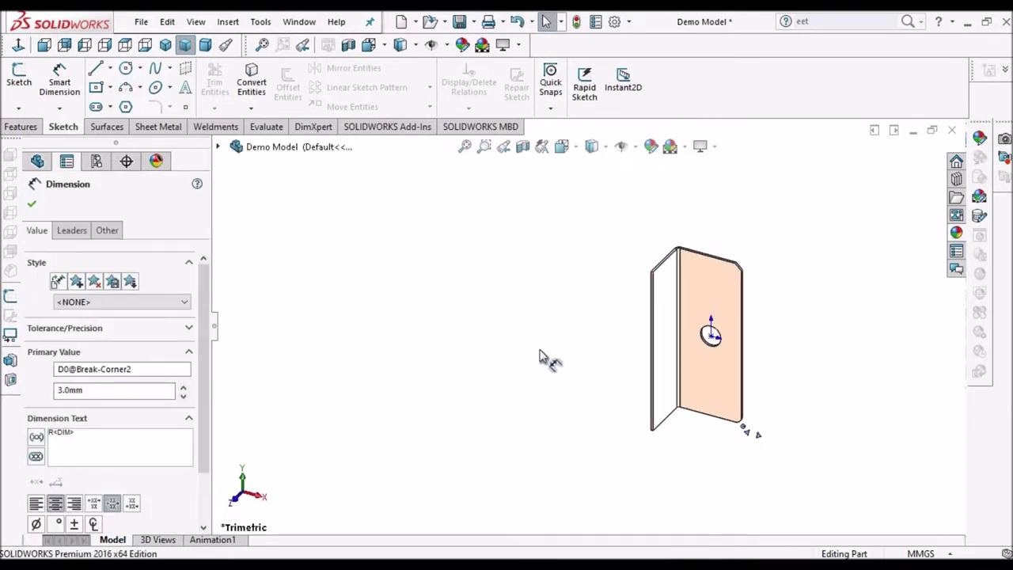
scroll(507, 340, "down", 4)
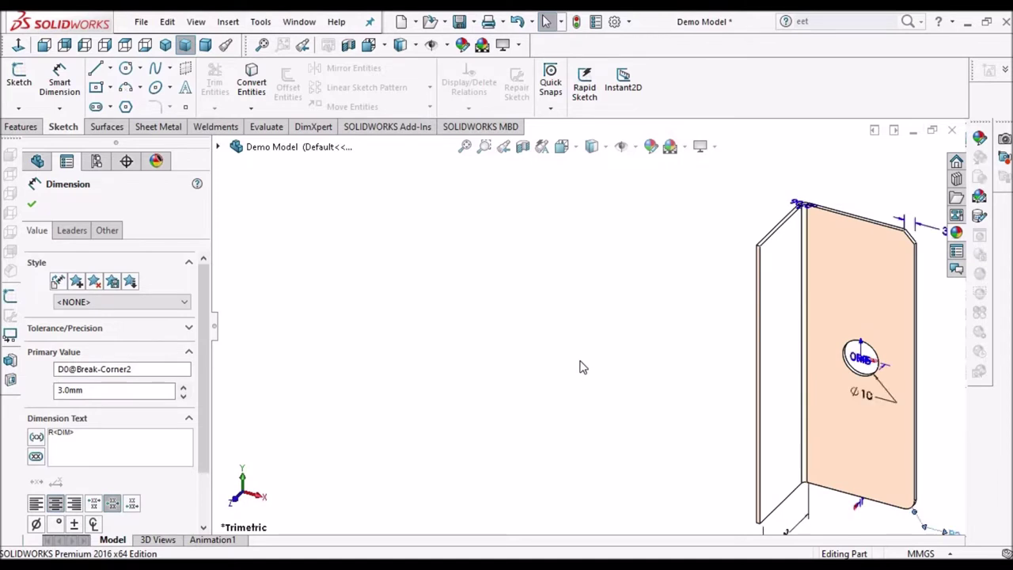
scroll(582, 367, "up", 1)
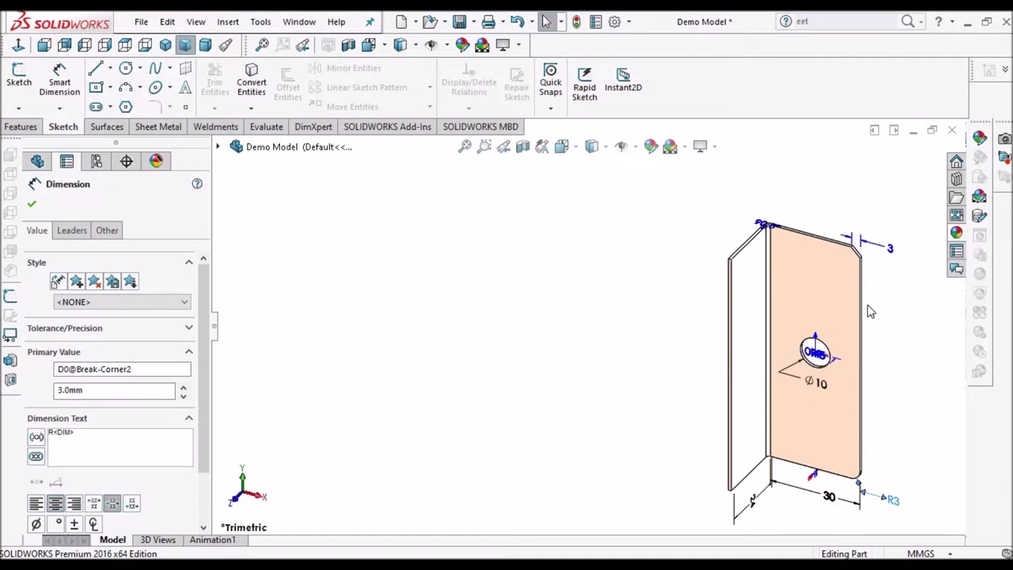
left_click(32, 208)
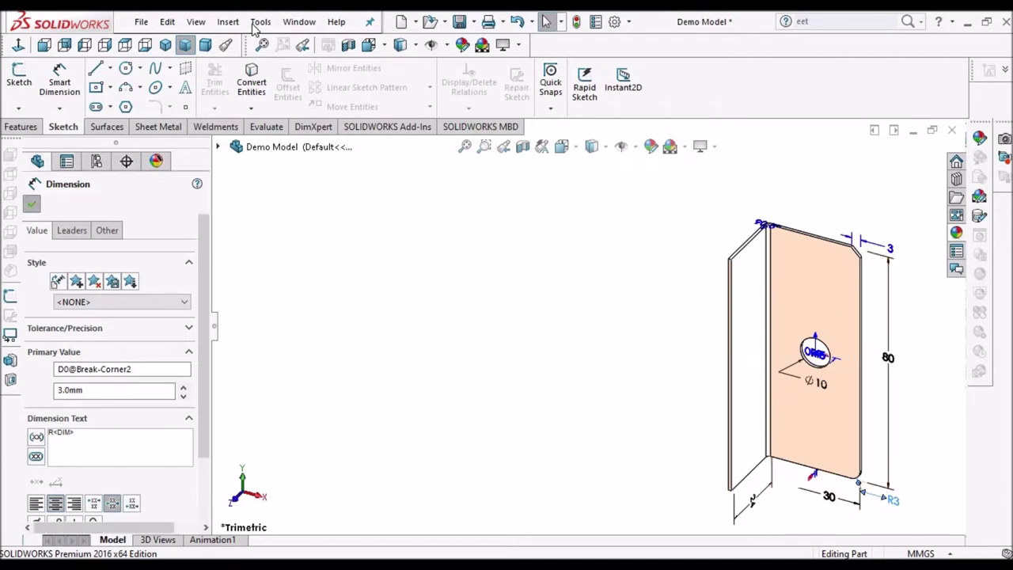
Insert an auto-created design table containing all listed dimensions, from D1@Sketch1 through D1@Sheet-Metal14.
left_click(228, 21)
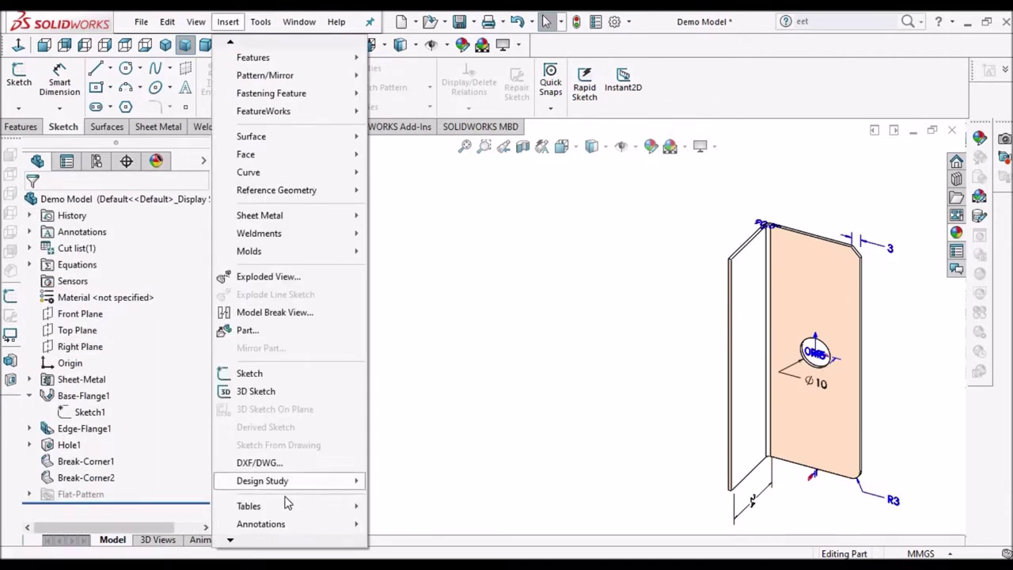
mouse_move(286, 507)
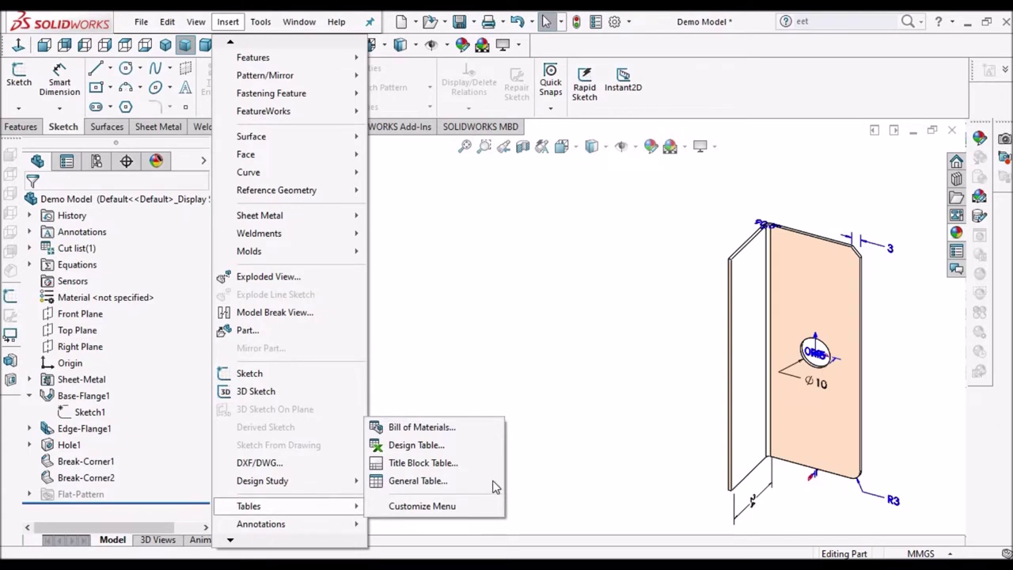
left_click(426, 445)
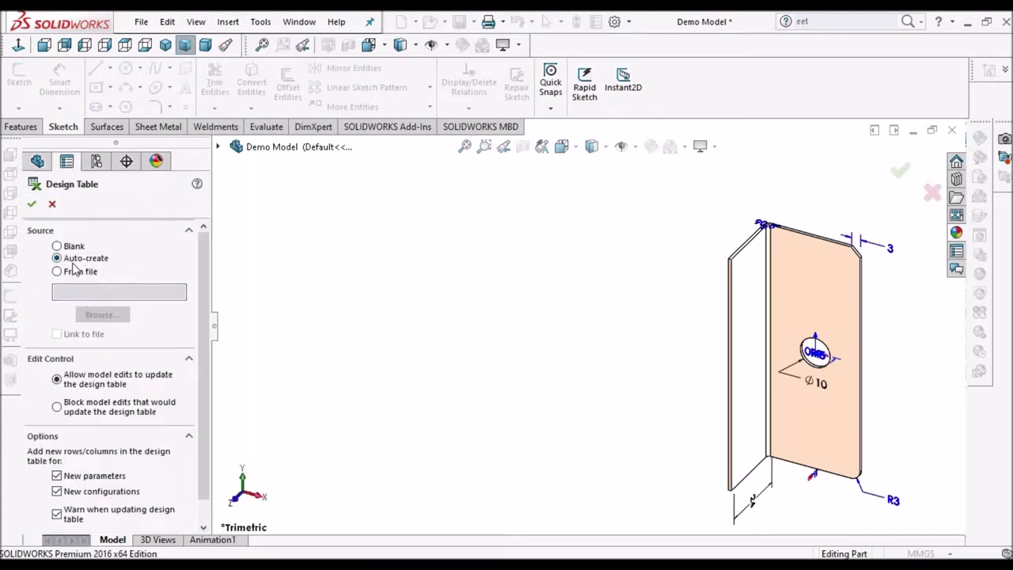
left_click(32, 203)
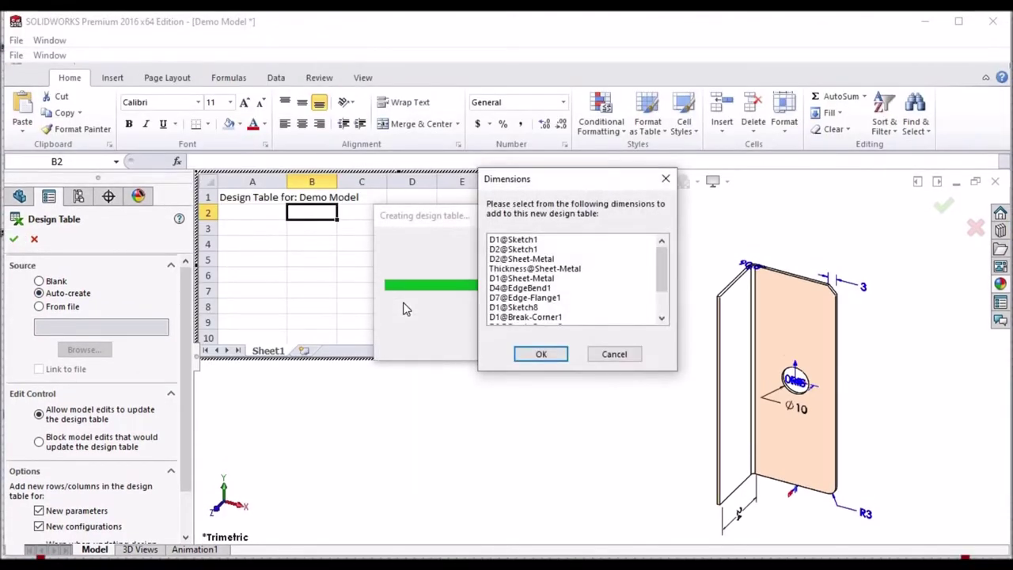
left_click(526, 241)
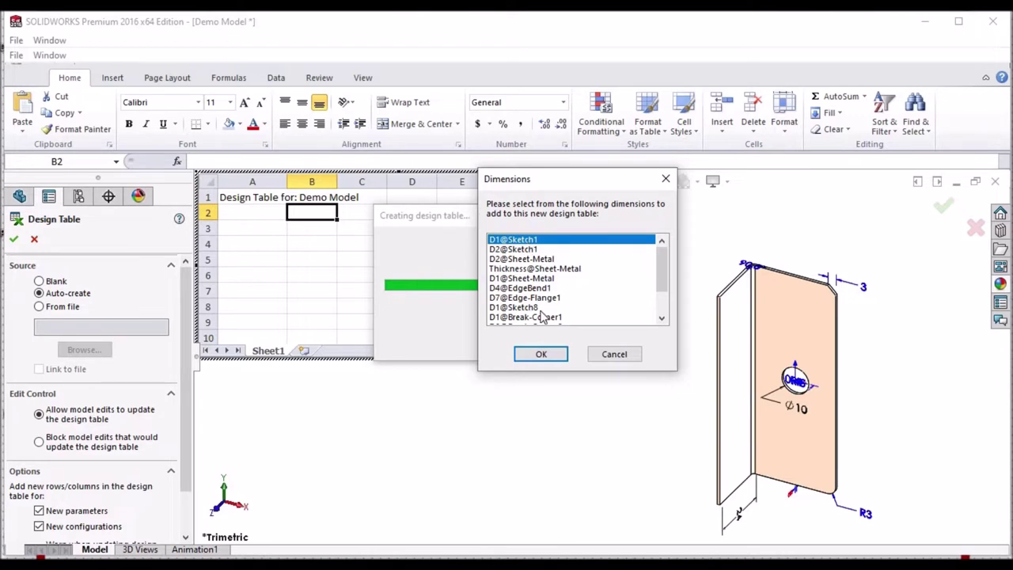
left_click_drag(663, 280, 665, 313)
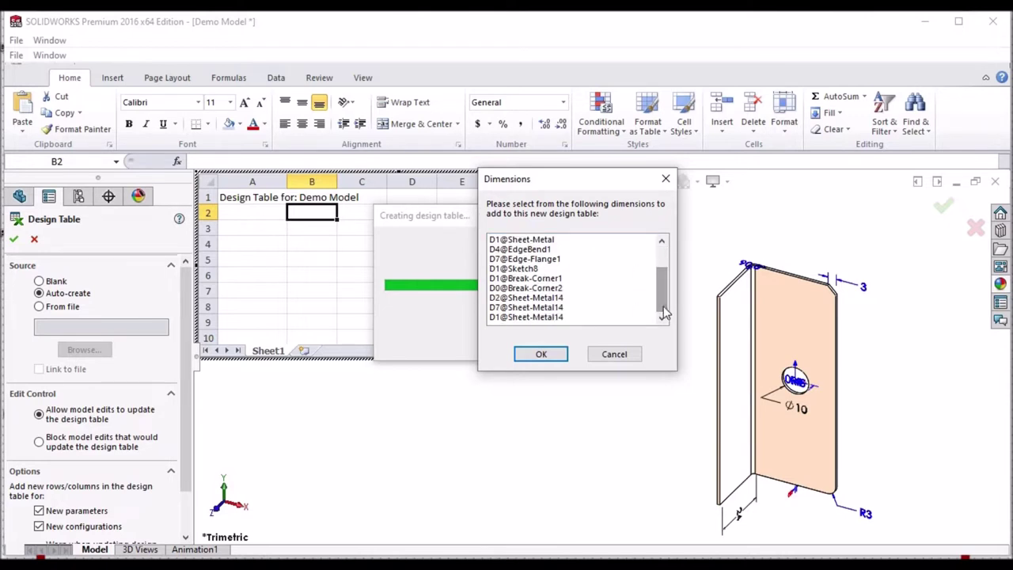
left_click(531, 319, "shift")
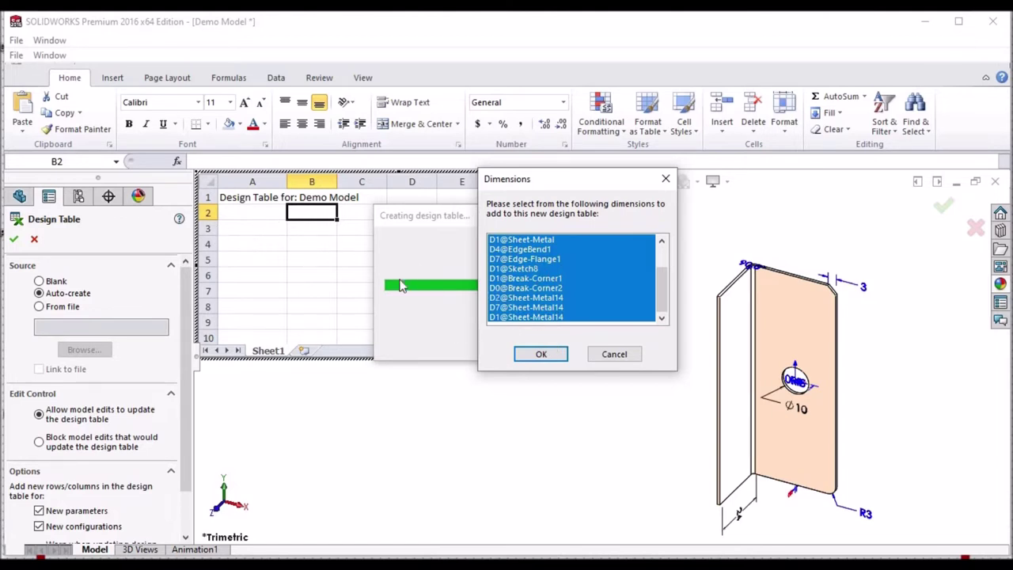
left_click(538, 355)
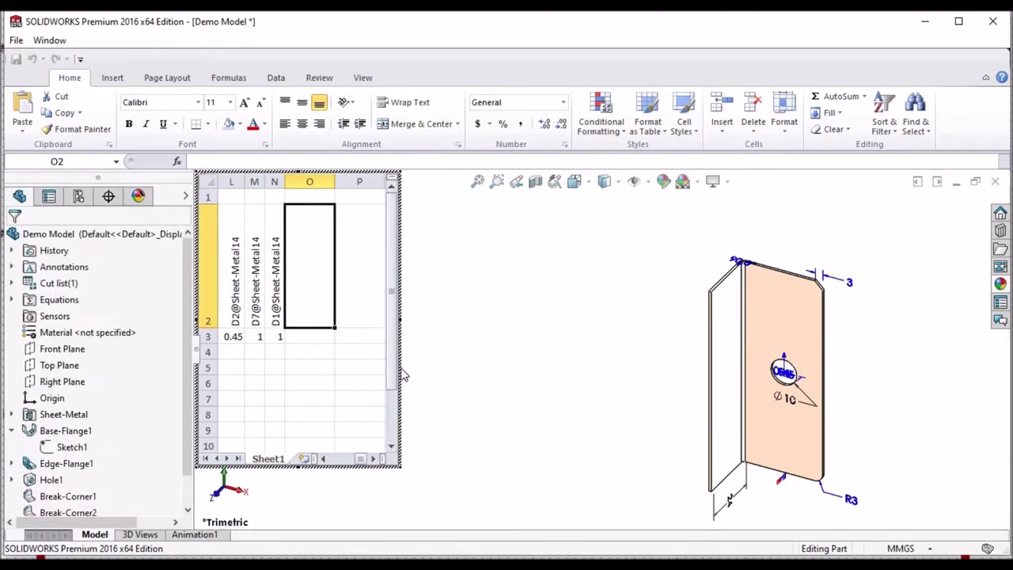
Enlarge the design table to show all its dimension columns and compare them with the dimensions displayed on the bracket.
left_click_drag(442, 467, 549, 480)
left_click_drag(541, 390, 543, 431)
left_click_drag(491, 474, 463, 474)
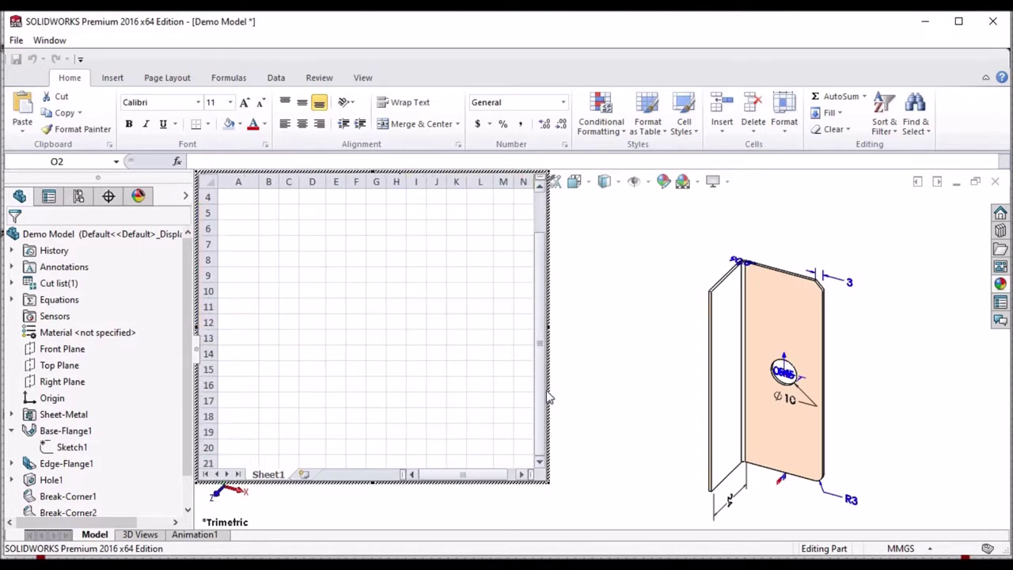
left_click_drag(544, 400, 550, 298)
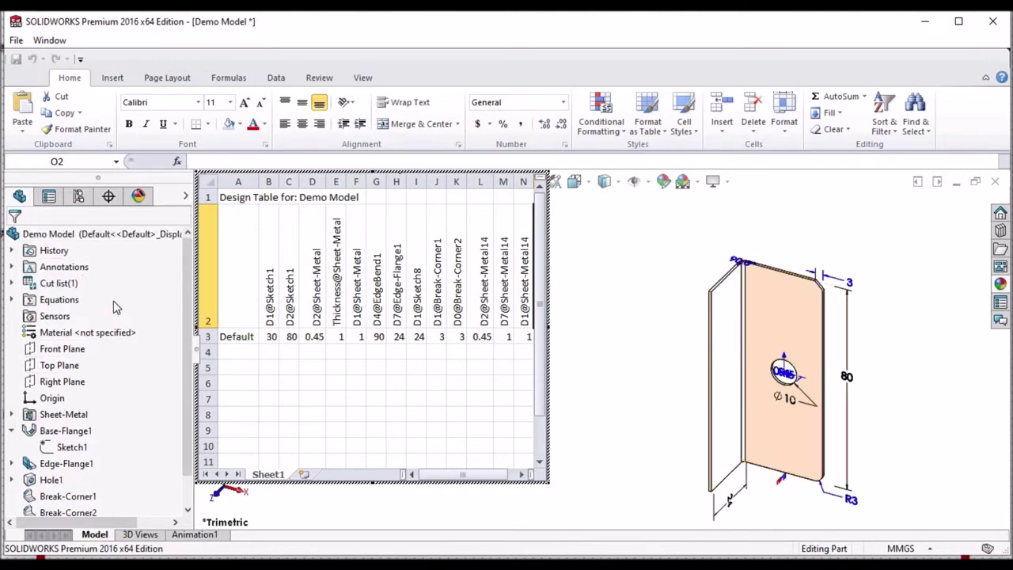
scroll(686, 345, "up", 2)
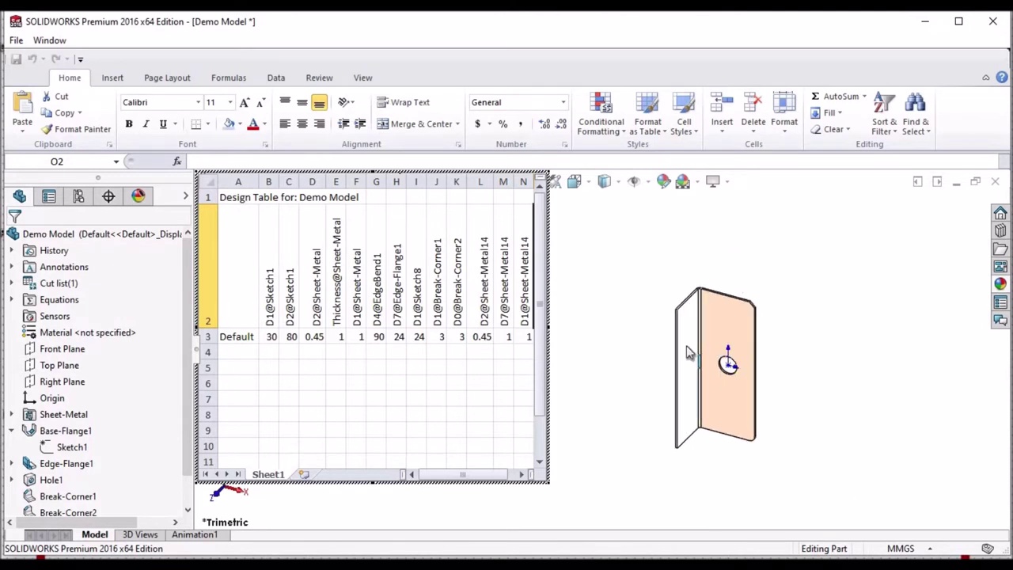
scroll(653, 360, "down", 1)
scroll(643, 392, "down", 1)
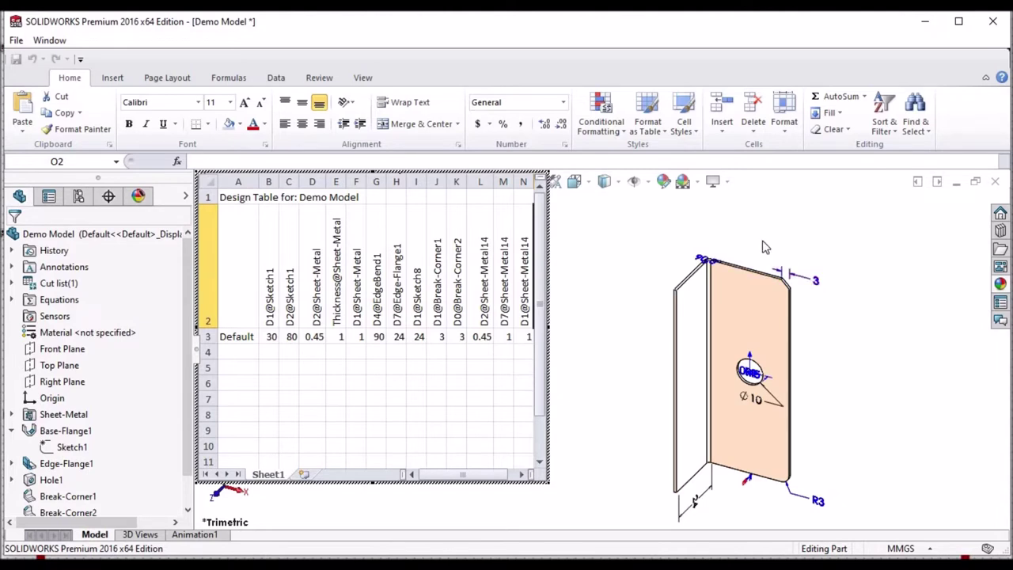
scroll(766, 247, "down", 2)
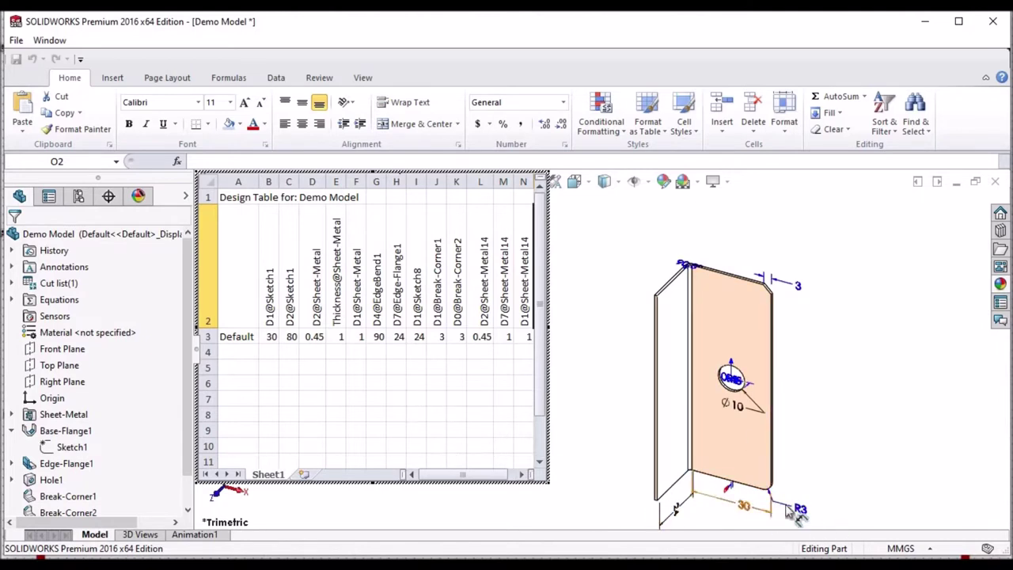
left_click(730, 378)
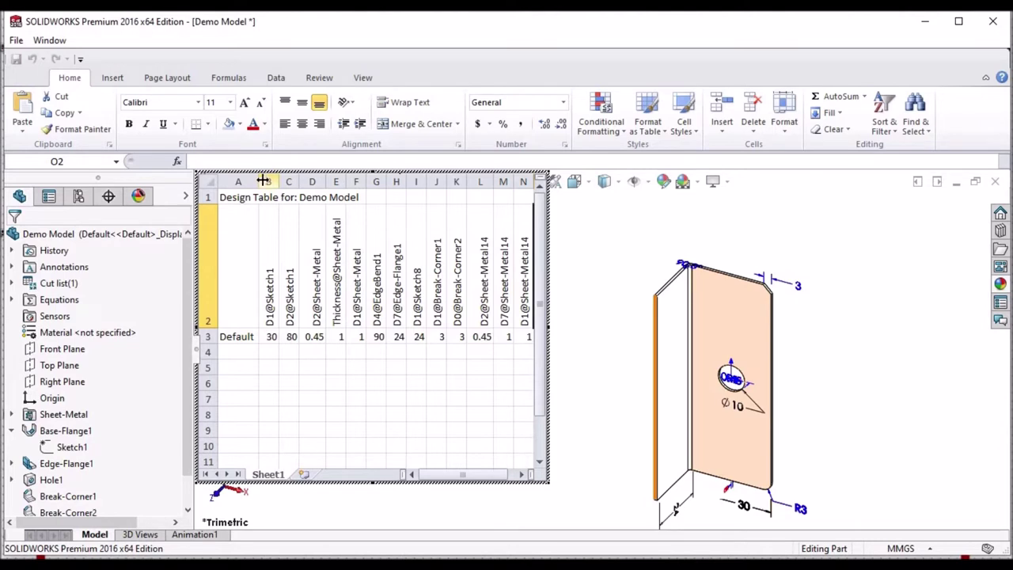
Delete columns B through O, holding all the auto-added dimensions, from the design table.
left_click_drag(269, 181, 388, 184)
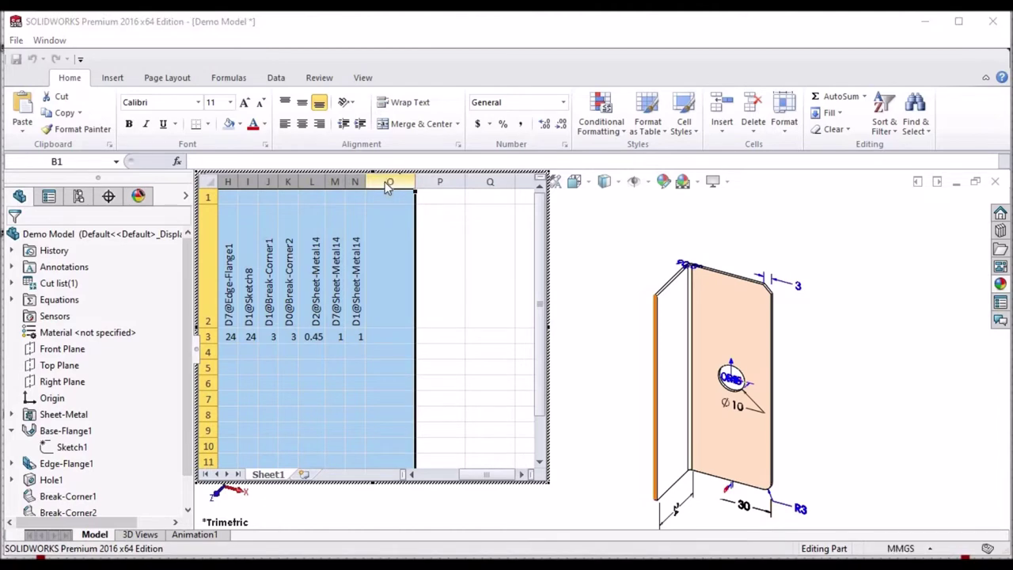
right_click(388, 184)
left_click(422, 295)
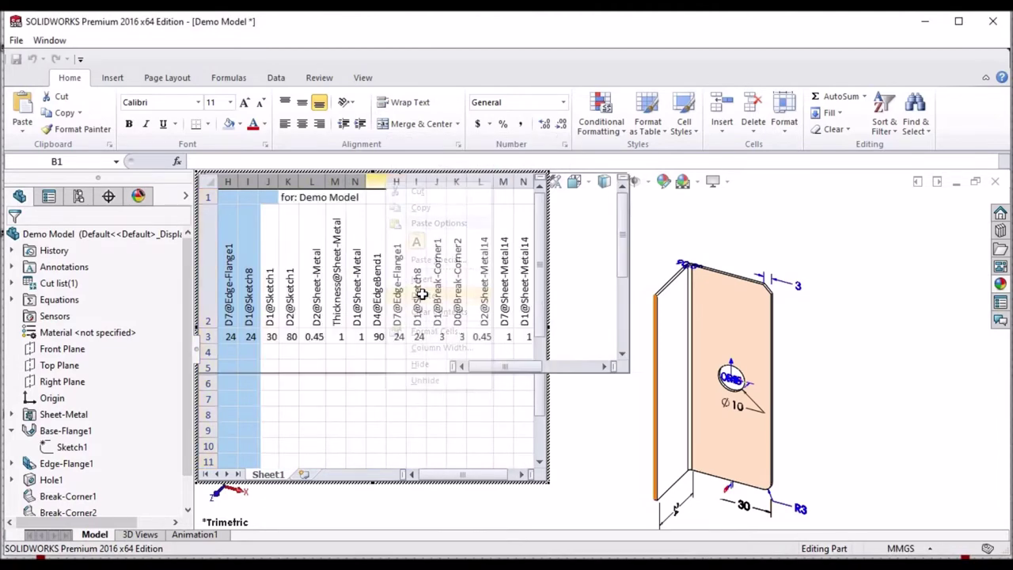
left_click(384, 292)
Add the base flange's 30 mm width and 80 mm height dimensions to the design table, starting at cell B2.
left_click(287, 213)
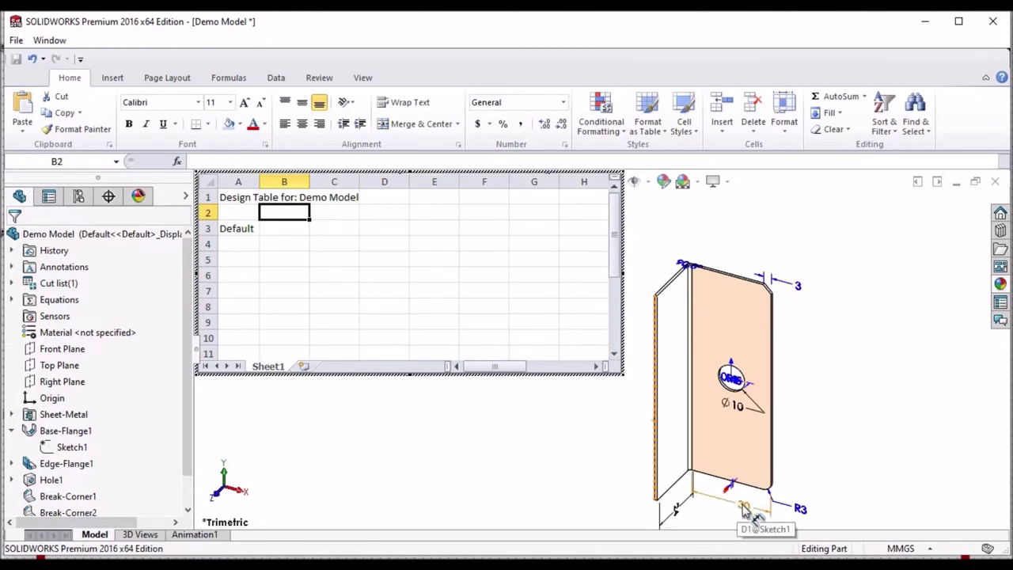
double_click(675, 509)
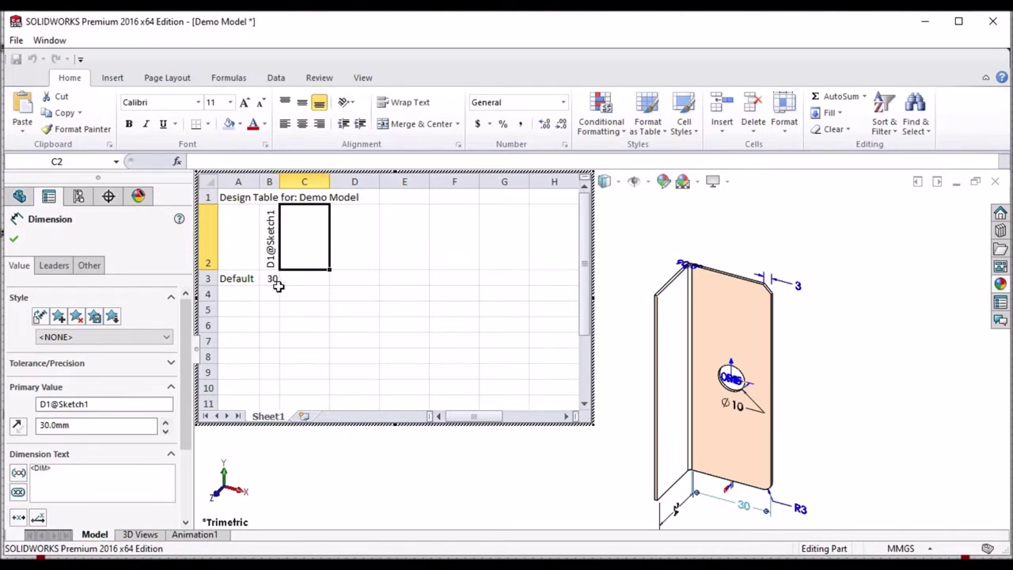
mouse_move(796, 383)
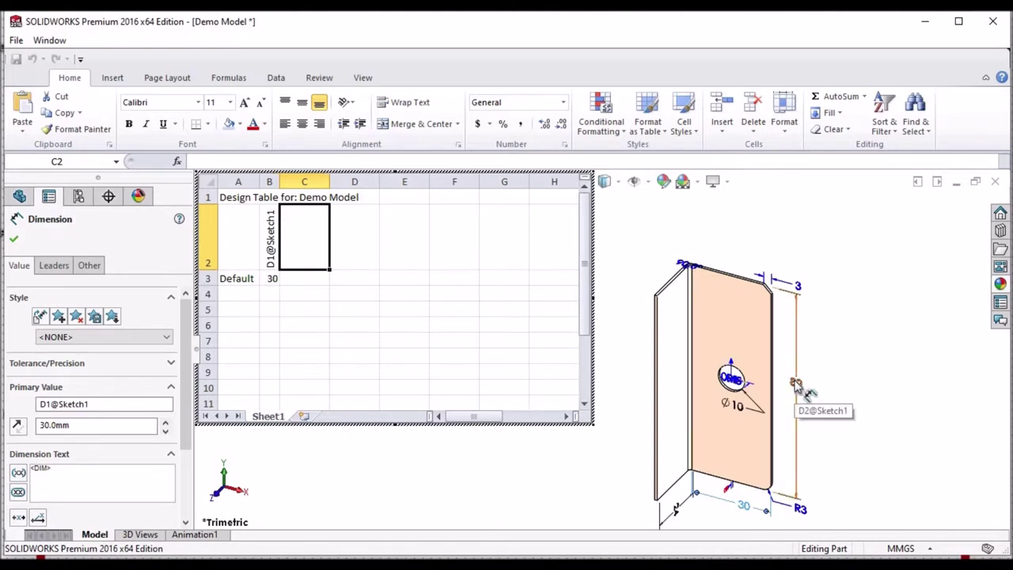
left_click(796, 383)
double_click(794, 380)
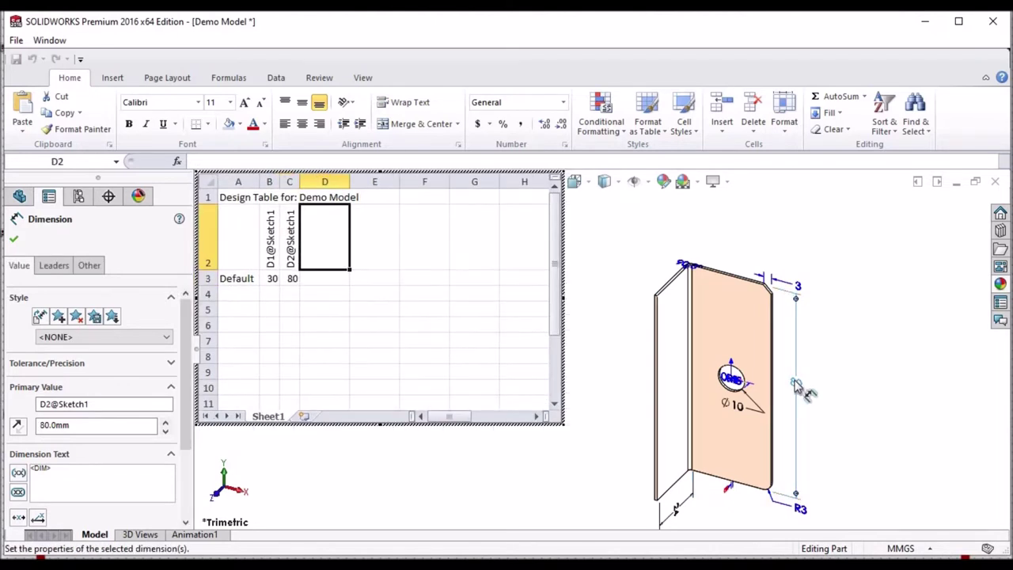
Add the edge flange's length, the hole's diameter and the upper corner's 3 mm break dimension to the design table.
double_click(679, 516)
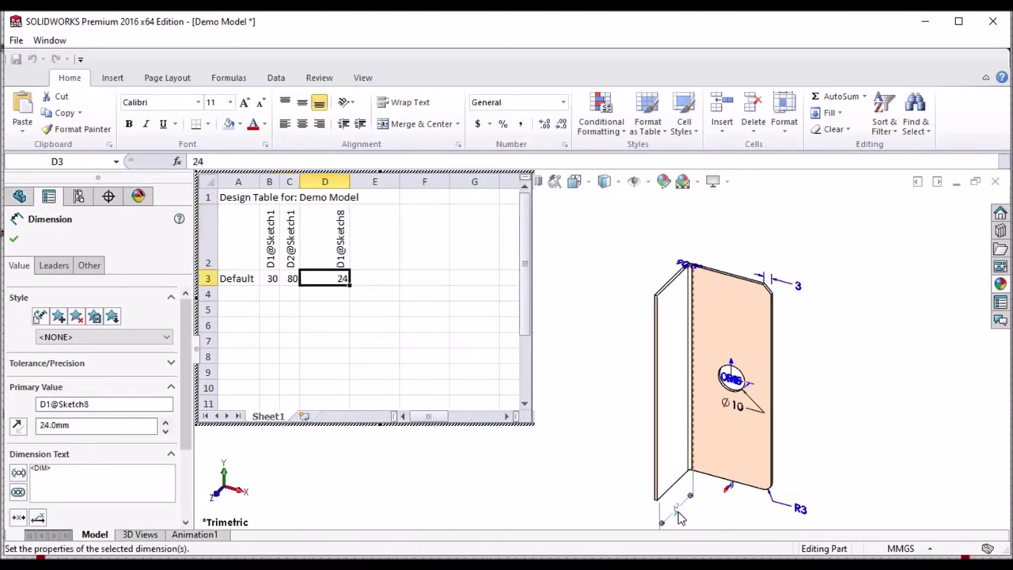
double_click(736, 408)
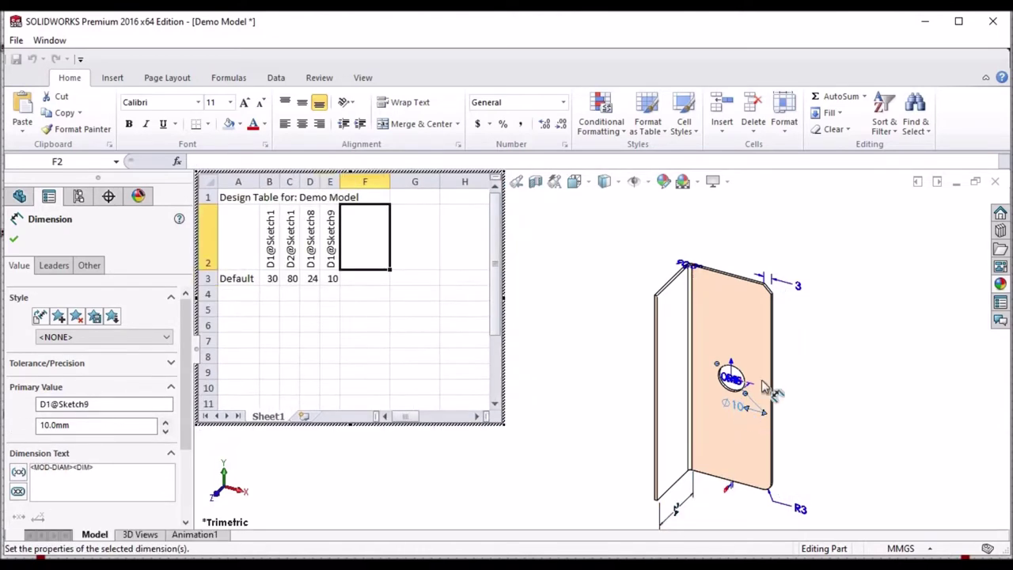
double_click(797, 286)
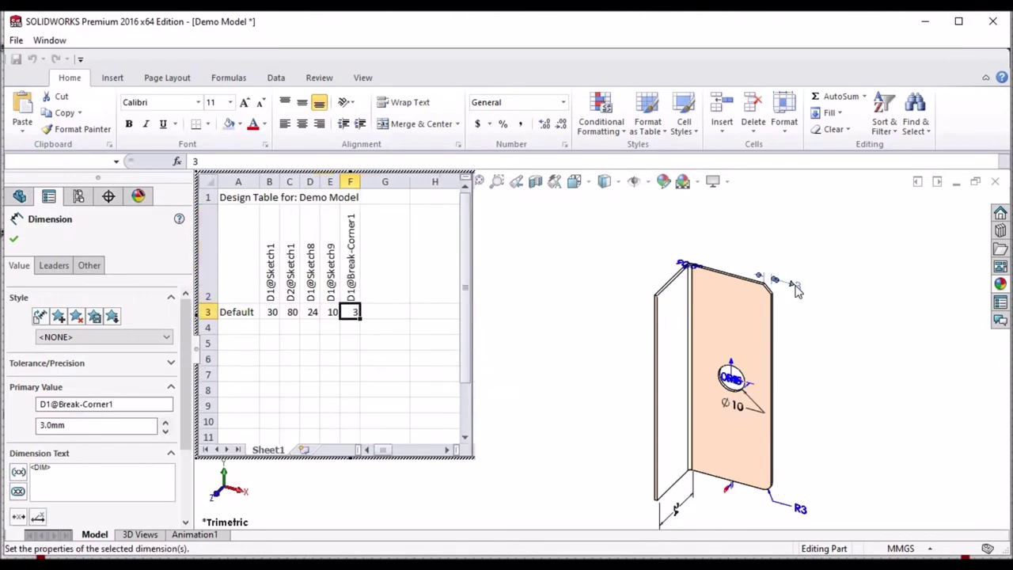
Add the lower corner's R3 break dimension to the design table and close the dimension's properties.
double_click(799, 509)
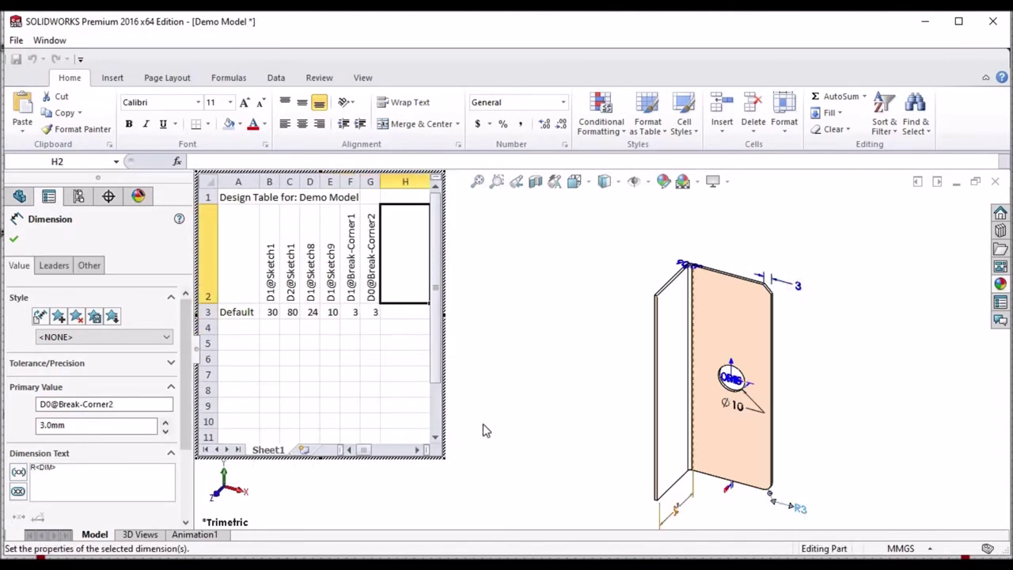
left_click_drag(437, 388, 423, 354)
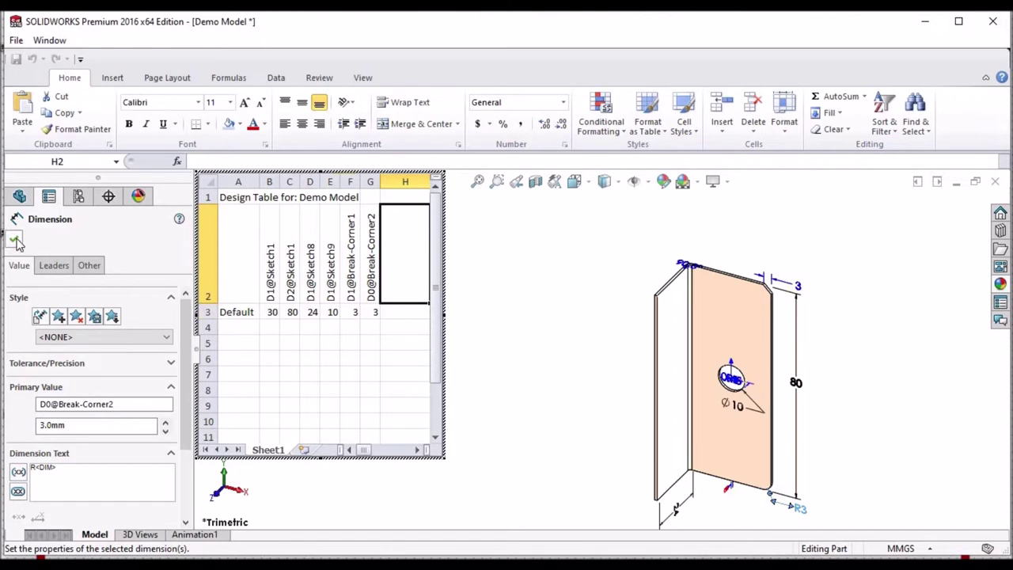
left_click(484, 288)
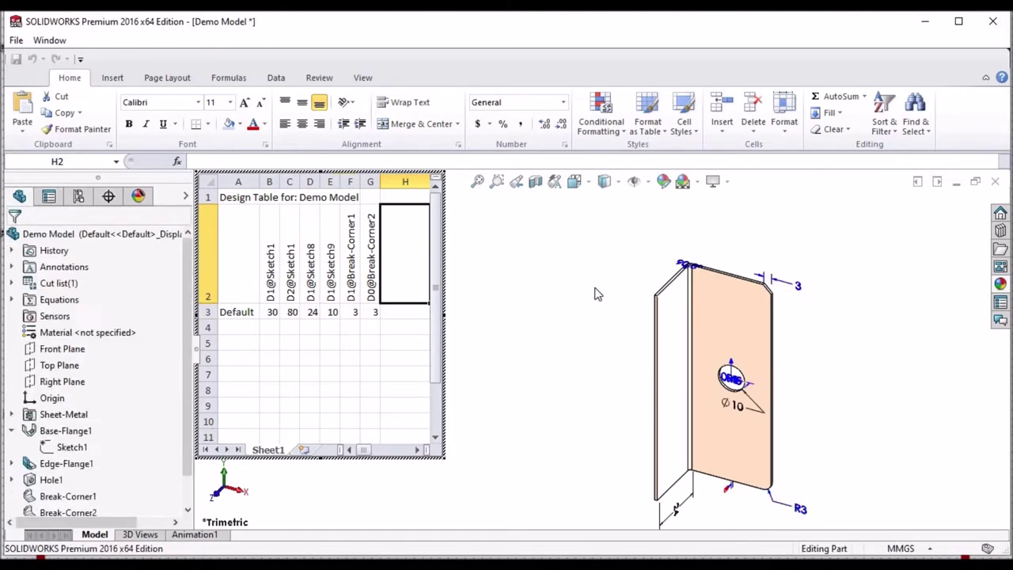
Close the design table, then rebuild and save the part.
left_click(598, 293)
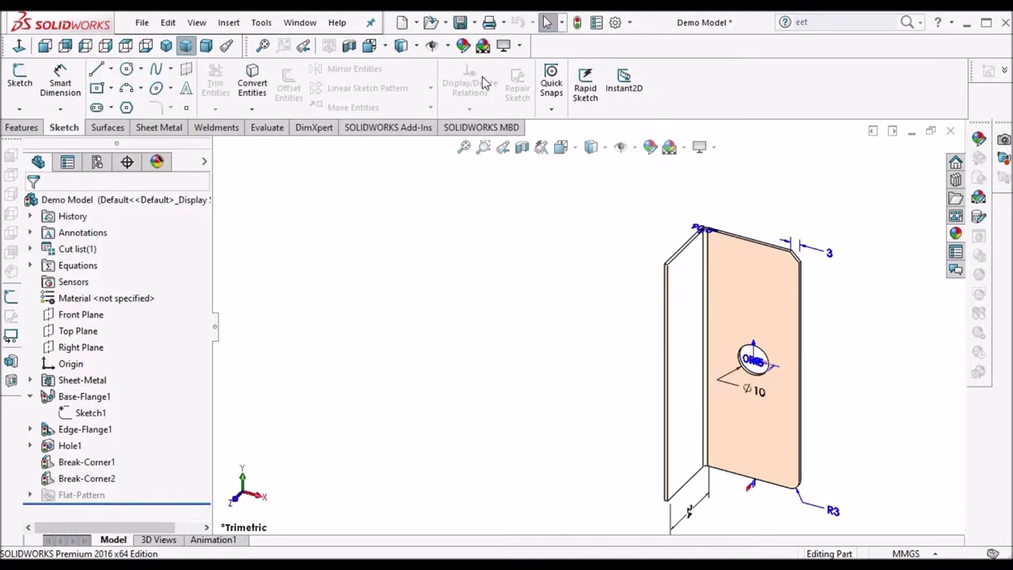
left_click(462, 24)
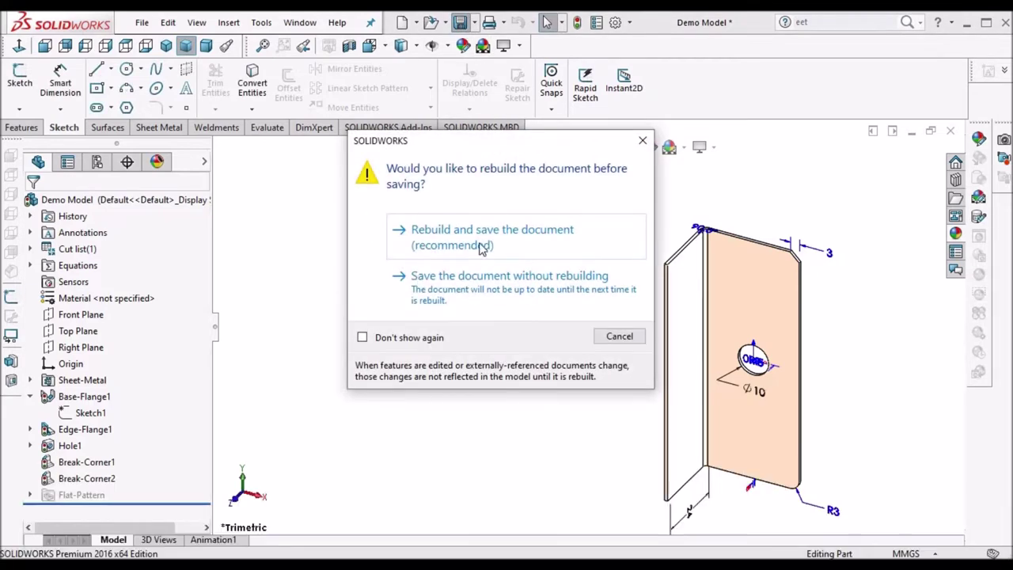
left_click(483, 242)
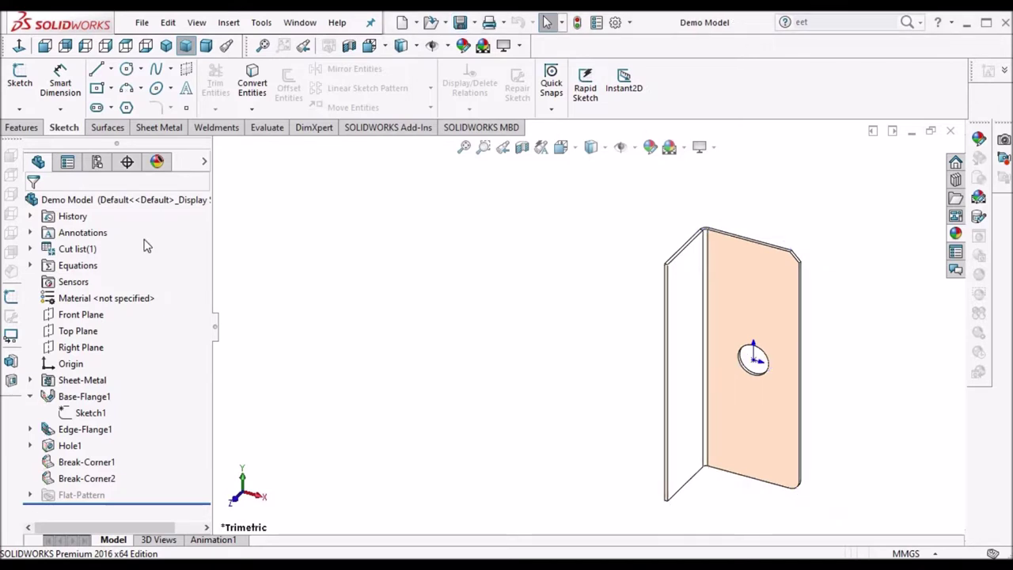
Reopen the design table from the part's configurations for editing, without adding any of the offered parameters.
left_click(95, 162)
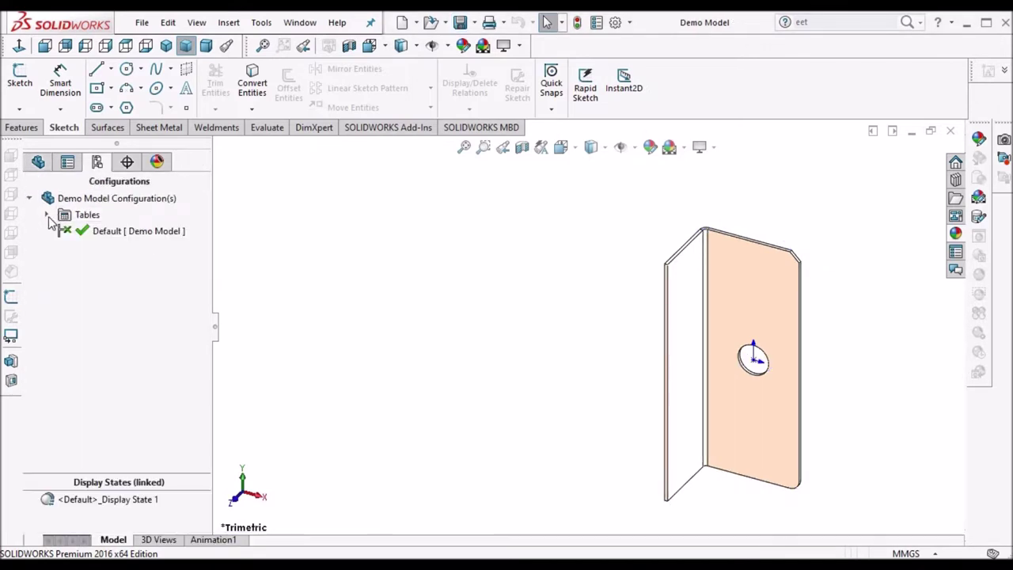
left_click(46, 215)
right_click(98, 232)
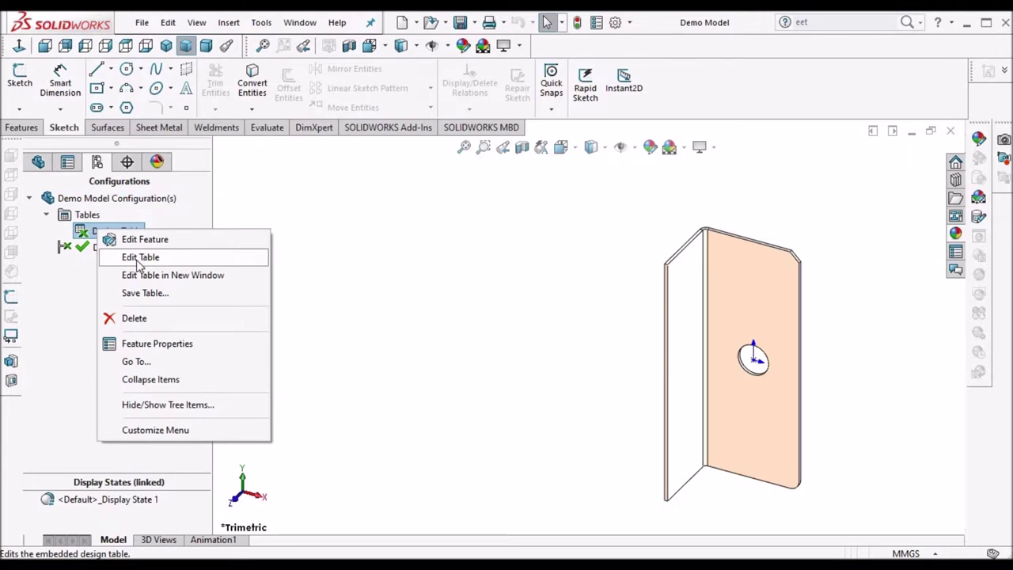
left_click(139, 258)
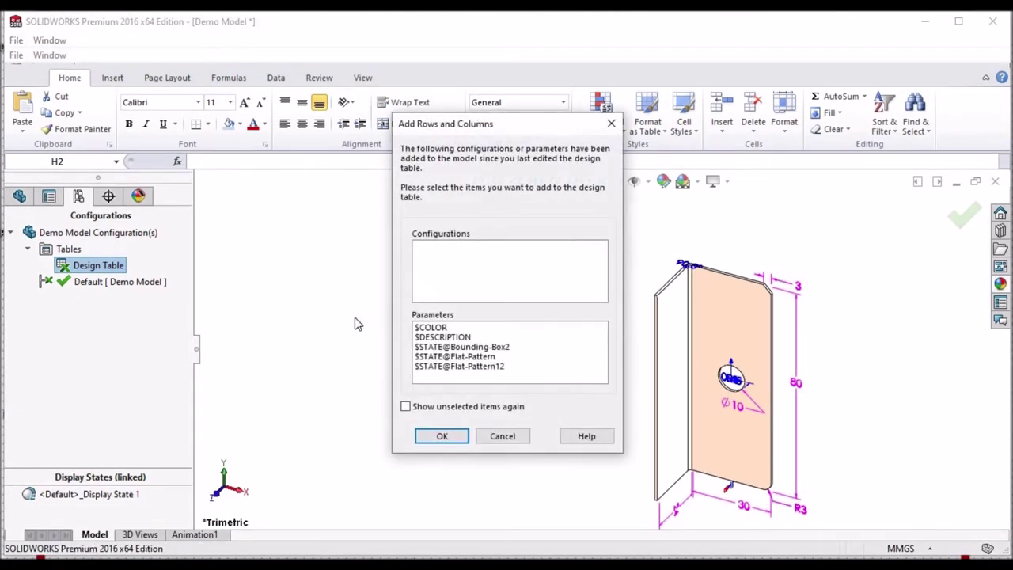
left_click(443, 436)
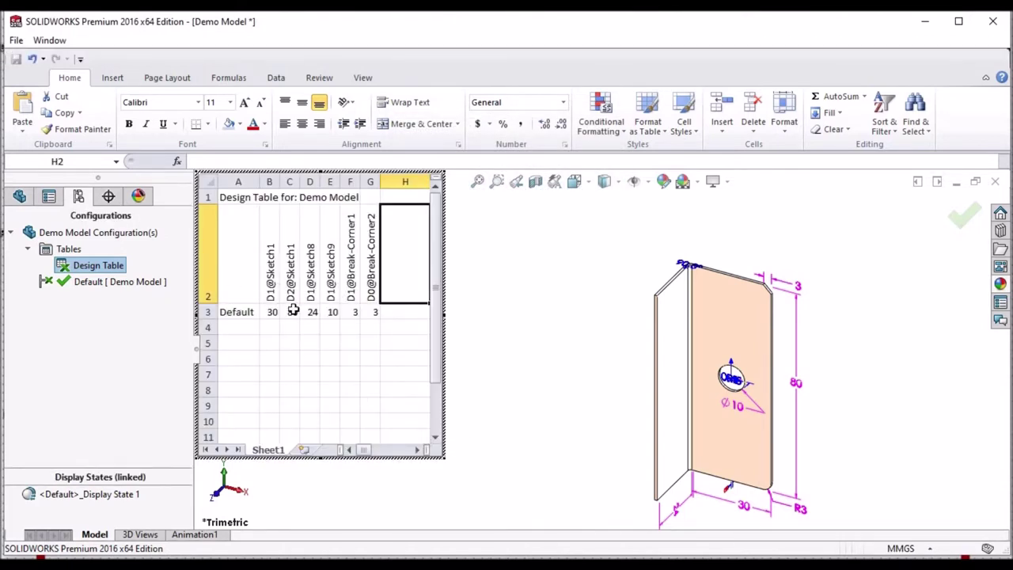
Enter the configuration name SHEET 201 in cell A4 and widen column A to fit it.
left_click(227, 325)
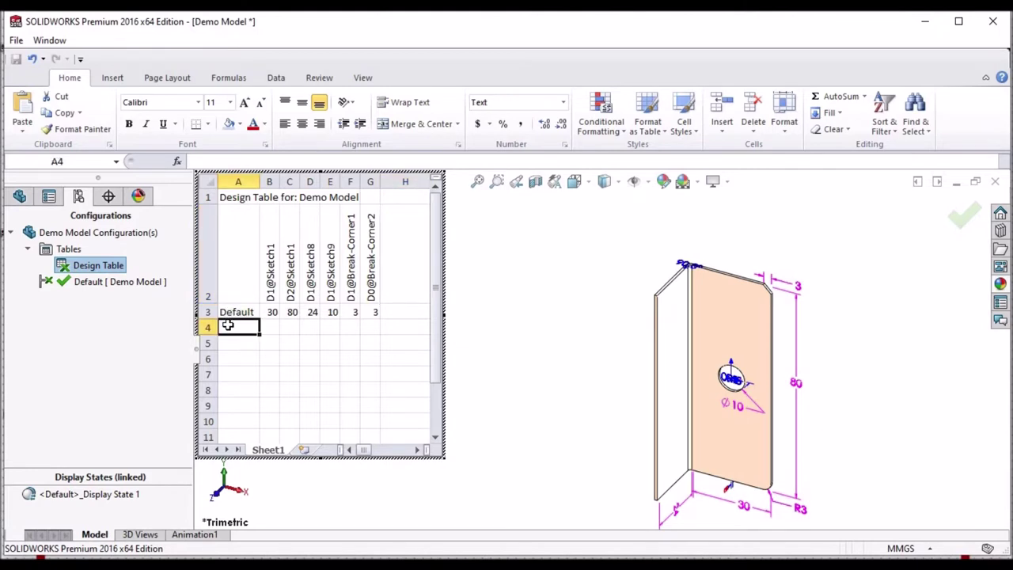
type("SHEET 201")
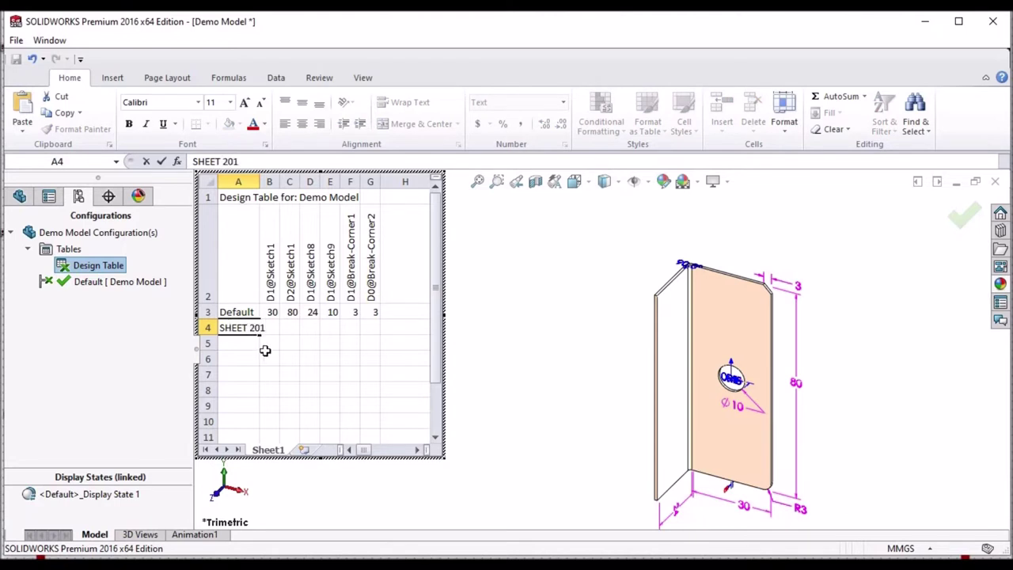
left_click(265, 351)
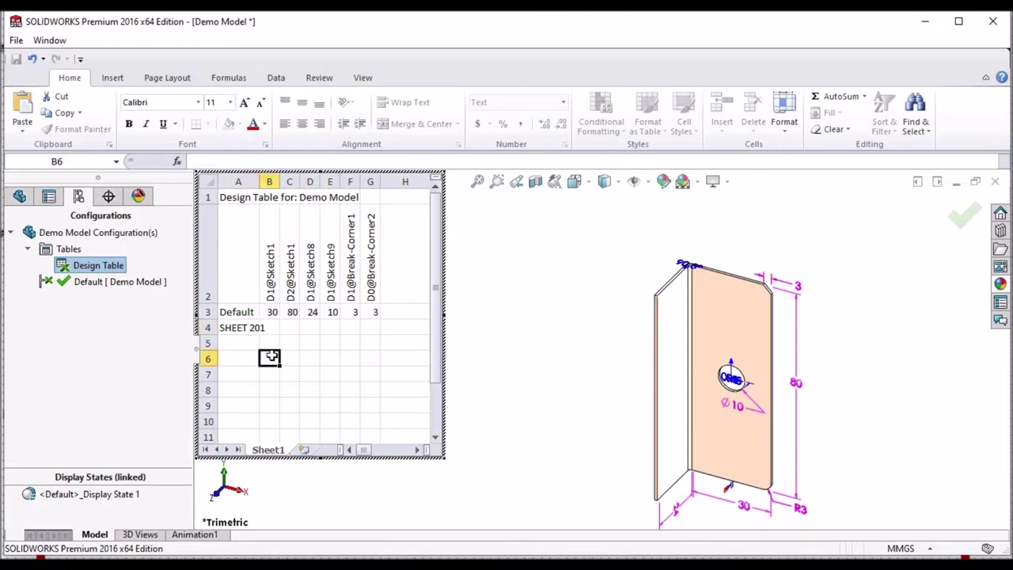
left_click_drag(262, 183, 284, 184)
Fill the configuration name in A4 down to A7 as a series, from SHEET 201 to SHEET 204.
left_click(269, 328)
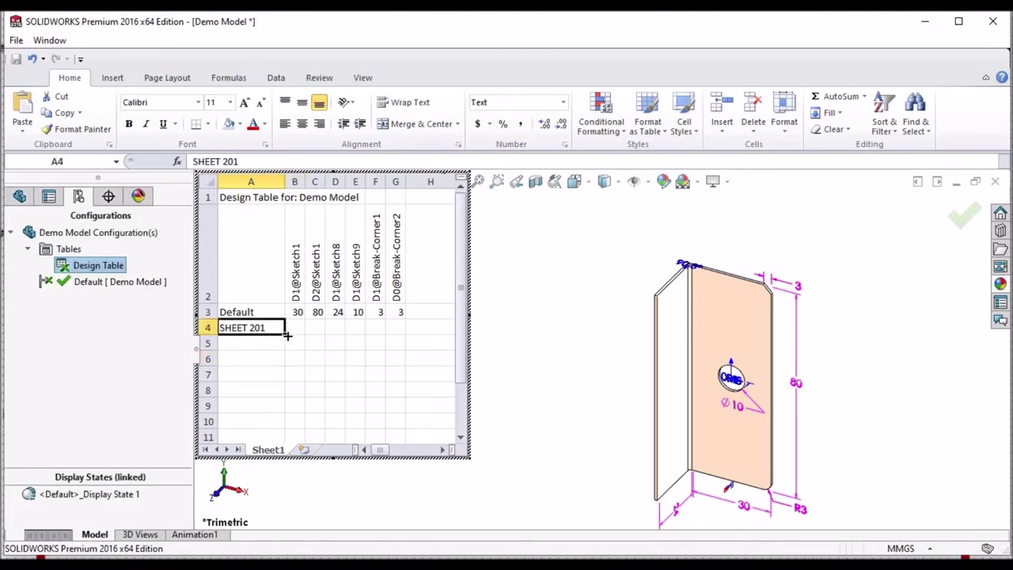
left_click_drag(282, 334, 310, 399)
left_click(294, 390)
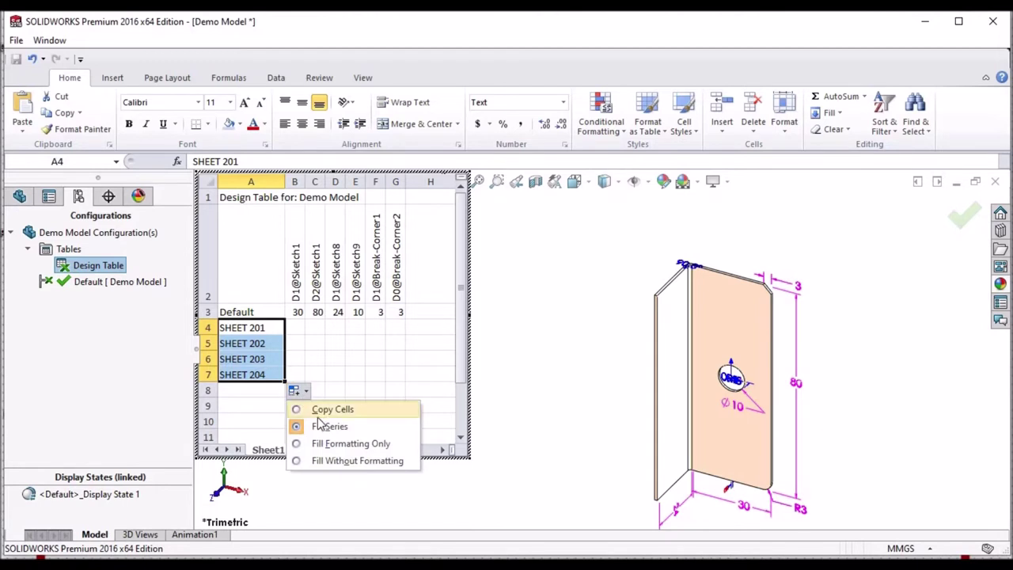
left_click(350, 348)
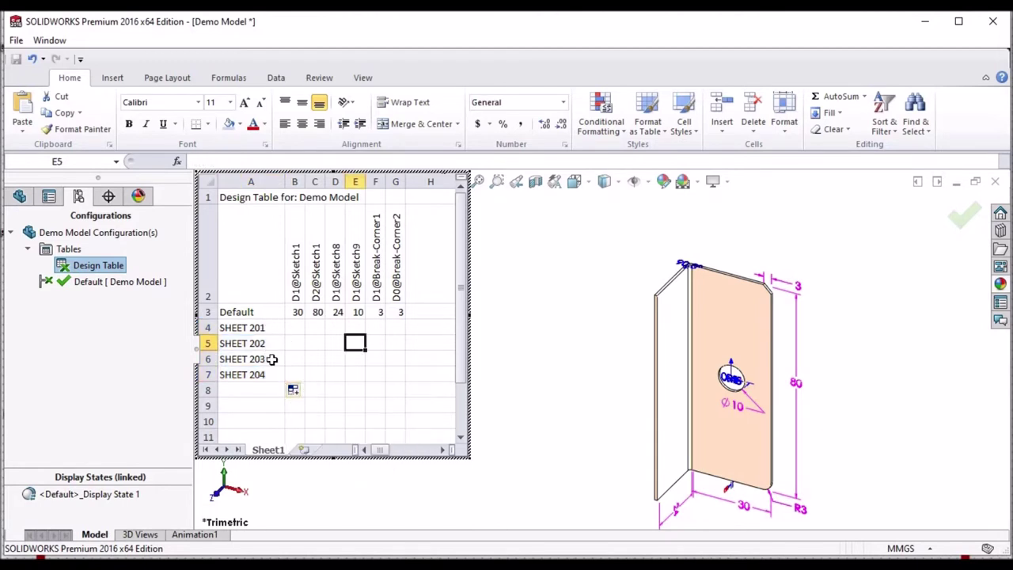
Fill the Default row's dimension values in B3 to G3 down through the SHEET 204 row.
left_click_drag(295, 312, 404, 318)
left_click_drag(399, 353, 396, 379)
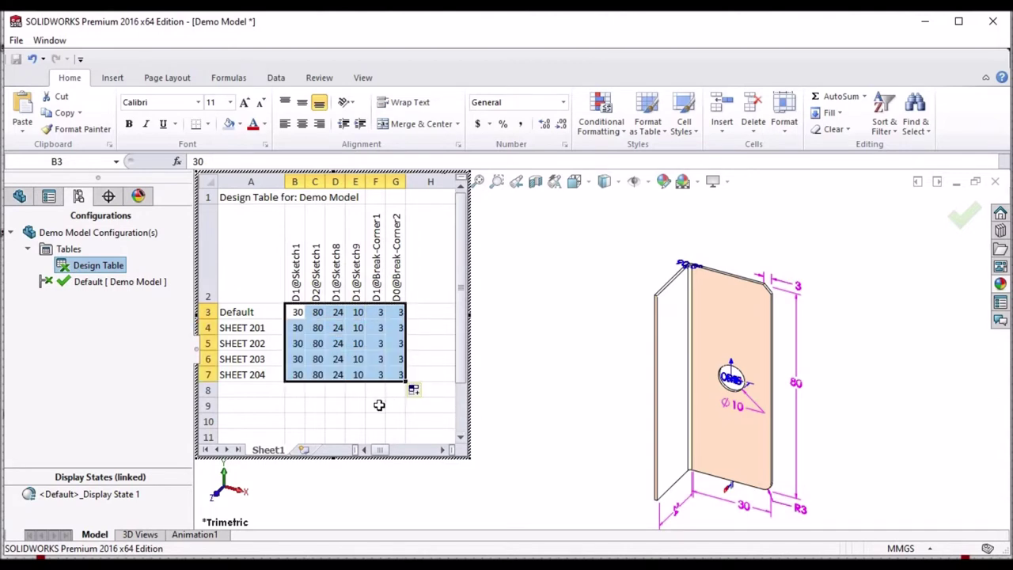
left_click(419, 391)
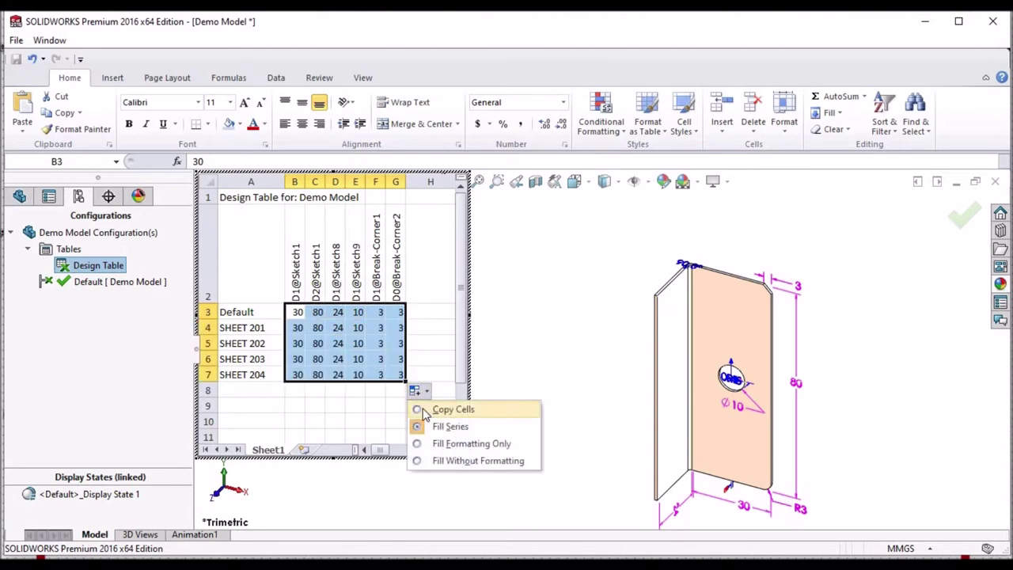
left_click(366, 404)
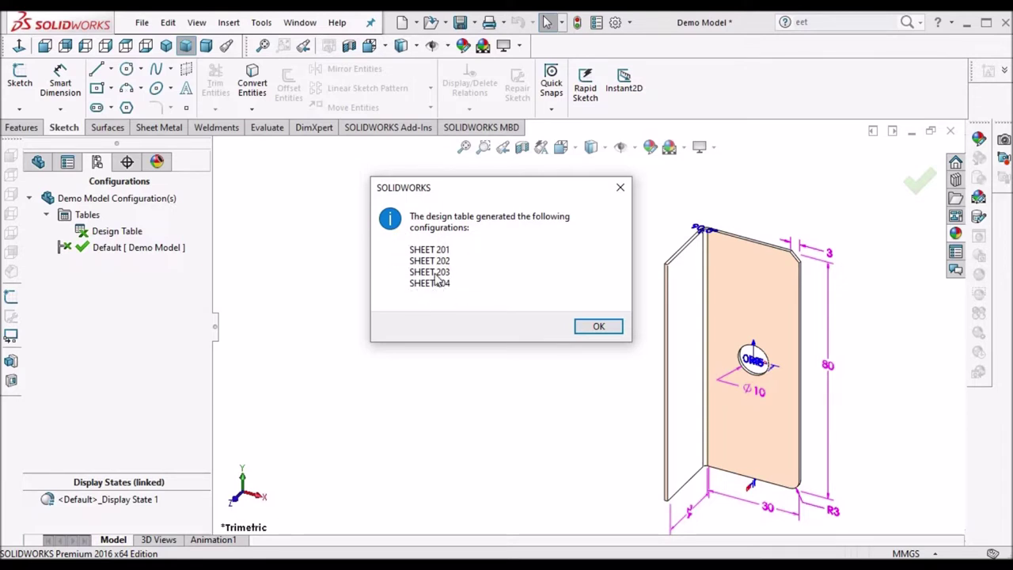
Save the part with the generated SHEET configurations and reopen its design table for editing.
left_click(600, 327)
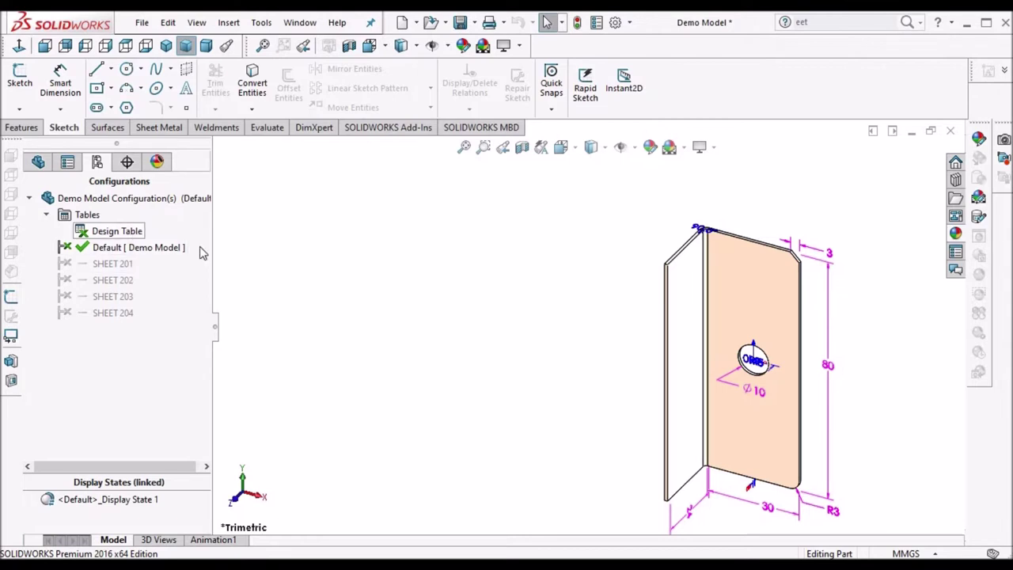
left_click(460, 22)
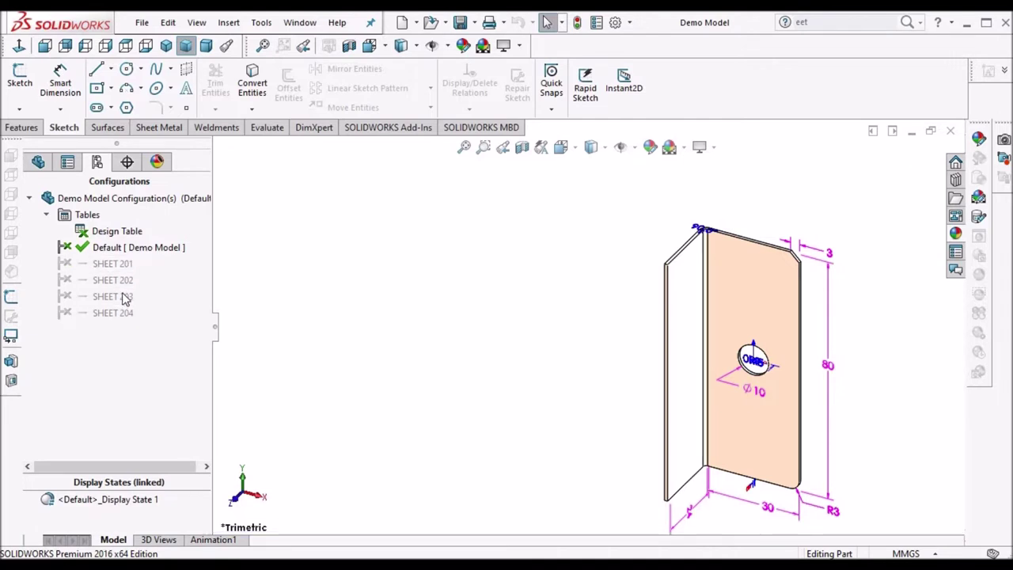
right_click(120, 236)
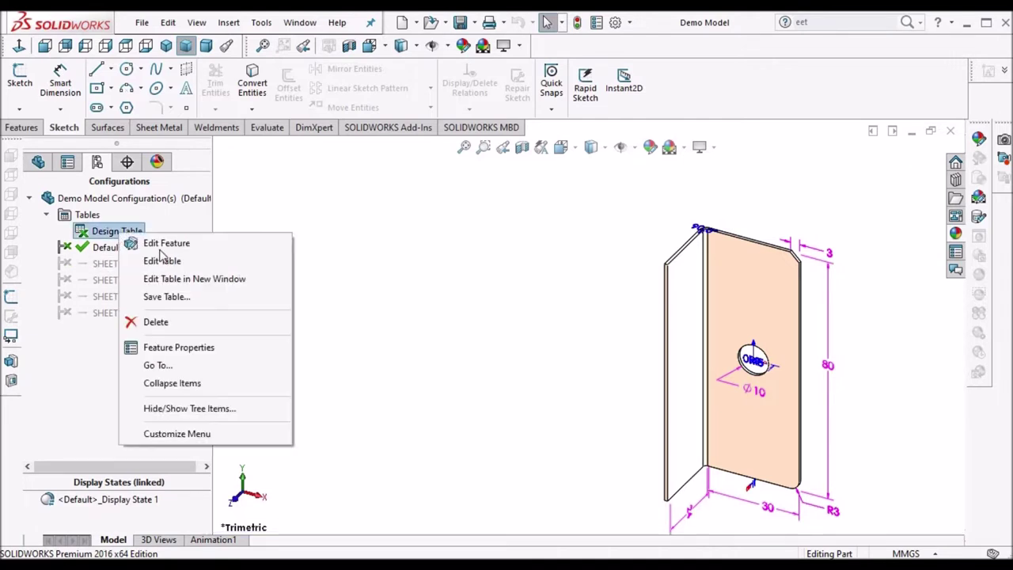
left_click(160, 266)
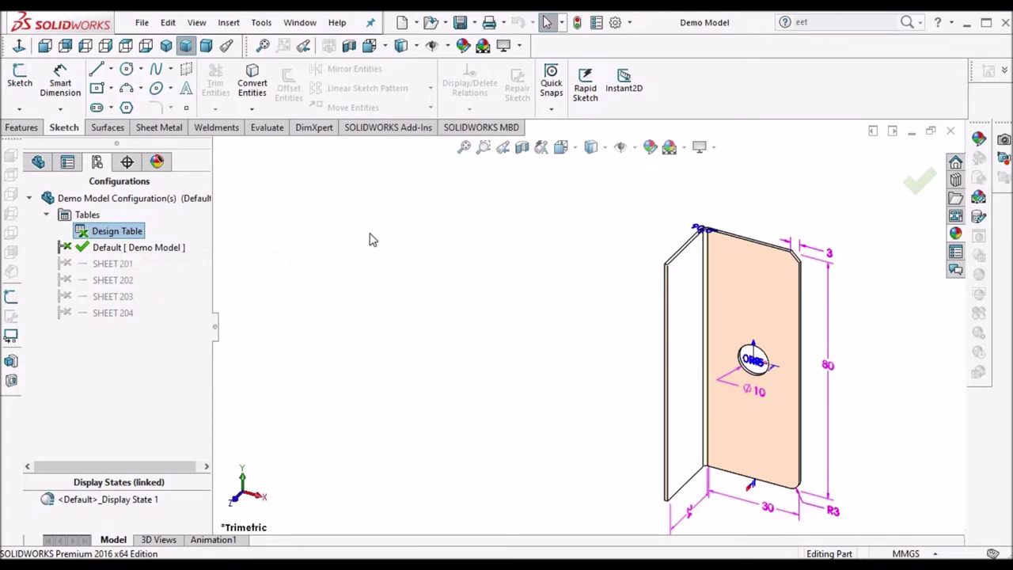
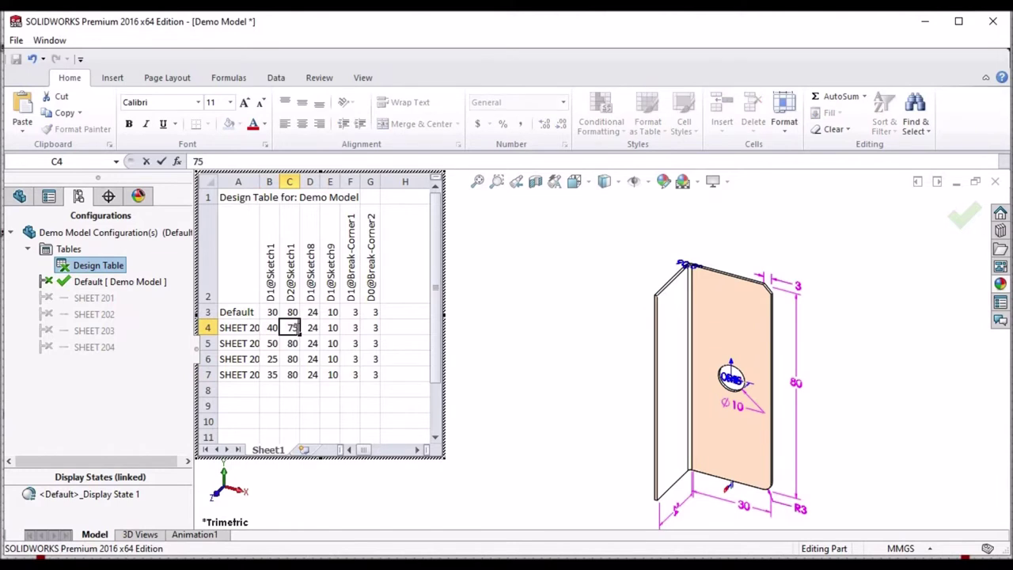
Set the D2@Sketch1 height to 75, 70, 60 and 65 for SHEET 201 through SHEET 204.
type("70")
key("Return")
type("60")
key("Return")
type("65")
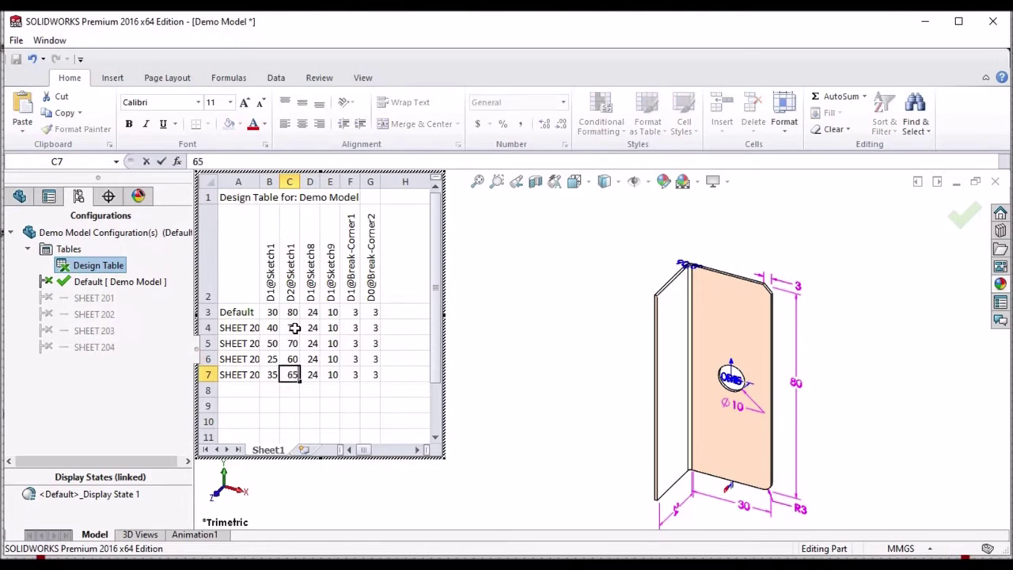
Set the D1@Sketch8 flange length to 22, 21, 20 and 23 for SHEET 201 through SHEET 204.
left_click(314, 327)
type("22")
key("Return")
type("2")
key("Return")
type("20")
key("Return")
type("2")
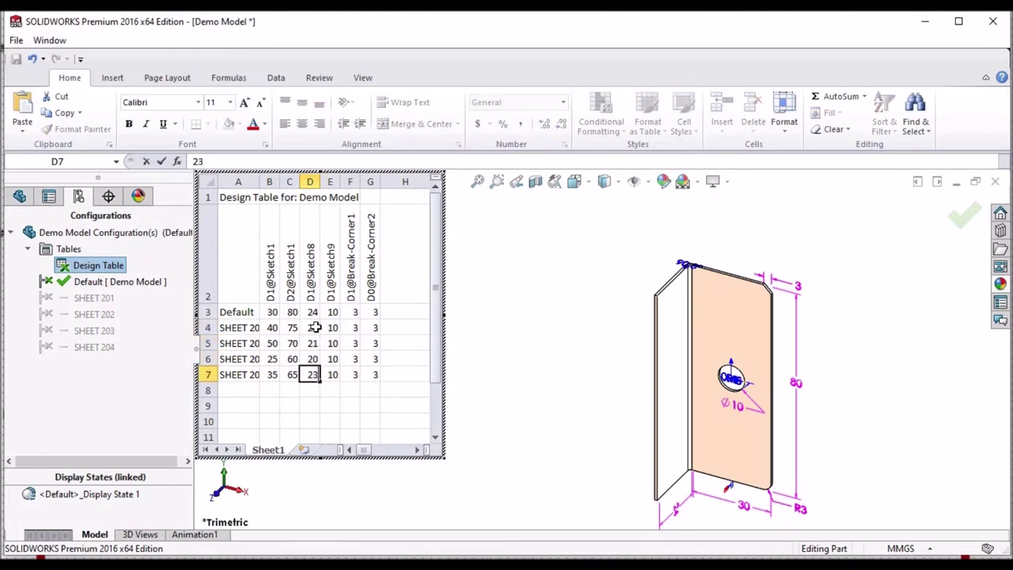
Set the D1@Sketch9 hole diameter to 5, 6 and 8 for SHEET 201 through SHEET 203.
left_click(335, 329)
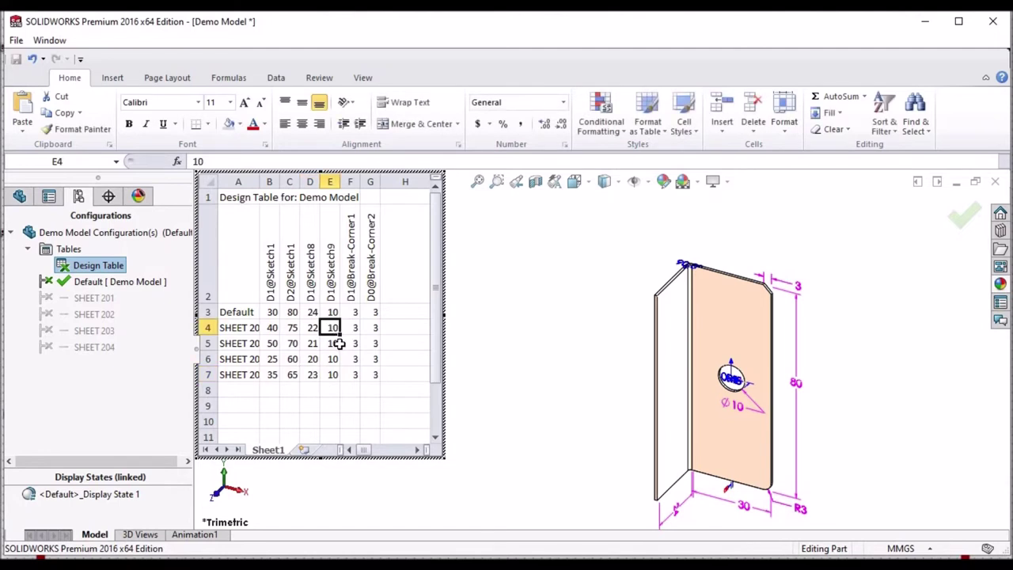
type("5")
key("Return")
type("5")
key("Return")
type("8")
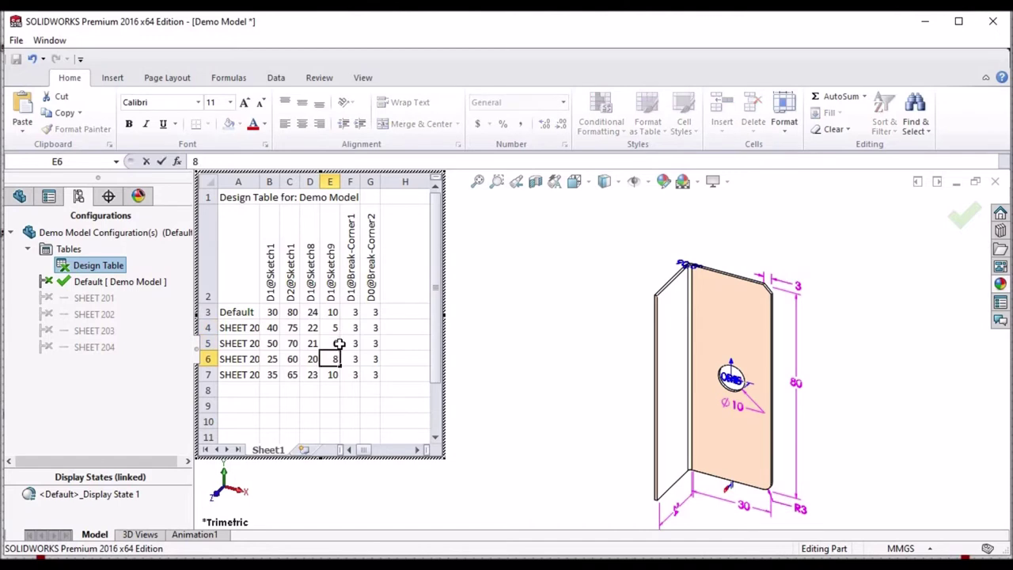
key("Return")
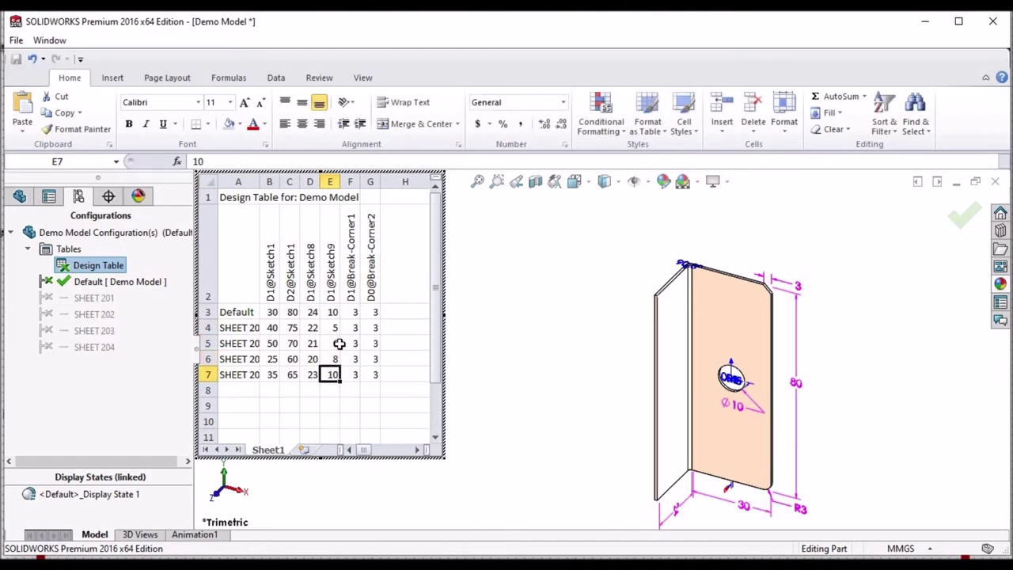
Set the D1@Break-Corner1 distance to 5, 4, 2 and 4 for SHEET 201 through SHEET 204.
left_click(354, 316)
left_click(354, 330)
key("Down")
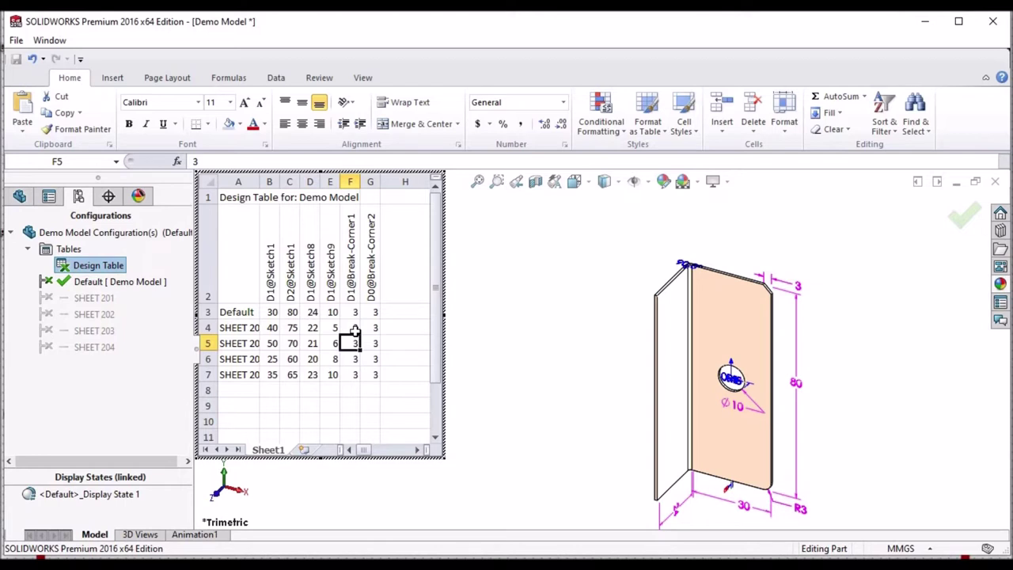
left_click(354, 330)
double_click(354, 329)
key("Return")
type("4")
key("Return")
type("2")
key("Return")
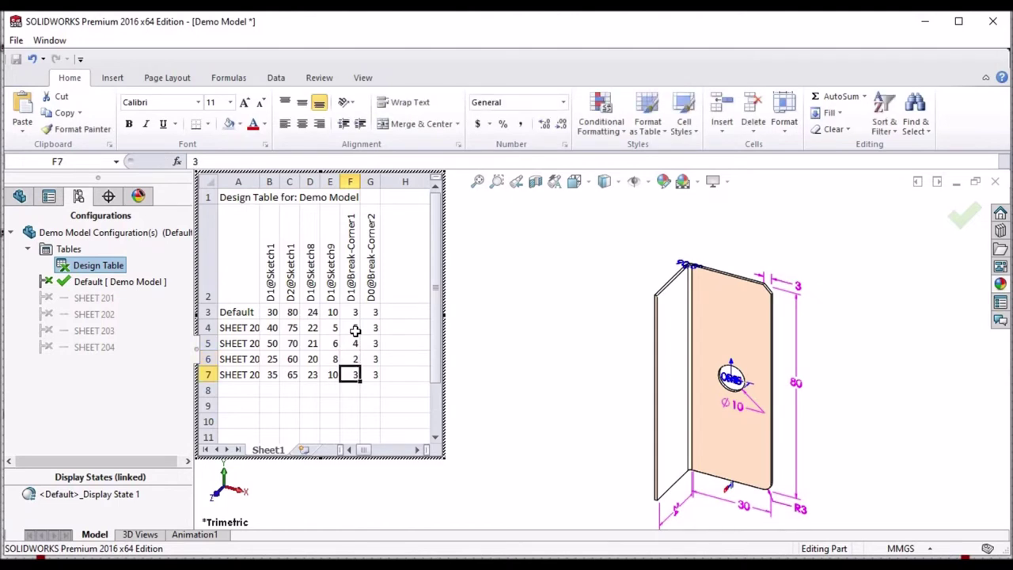
type("4")
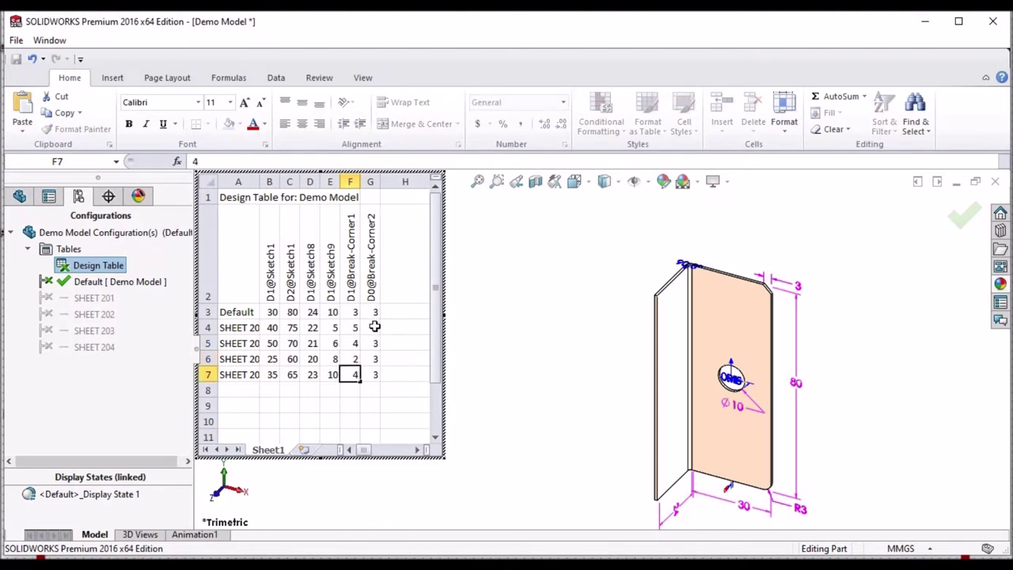
Set the D0@Break-Corner2 radius to 5, 4, 6 and 2 for SHEET 201 through SHEET 204.
left_click(374, 326)
type("3")
key("Return")
type("4")
key("Return")
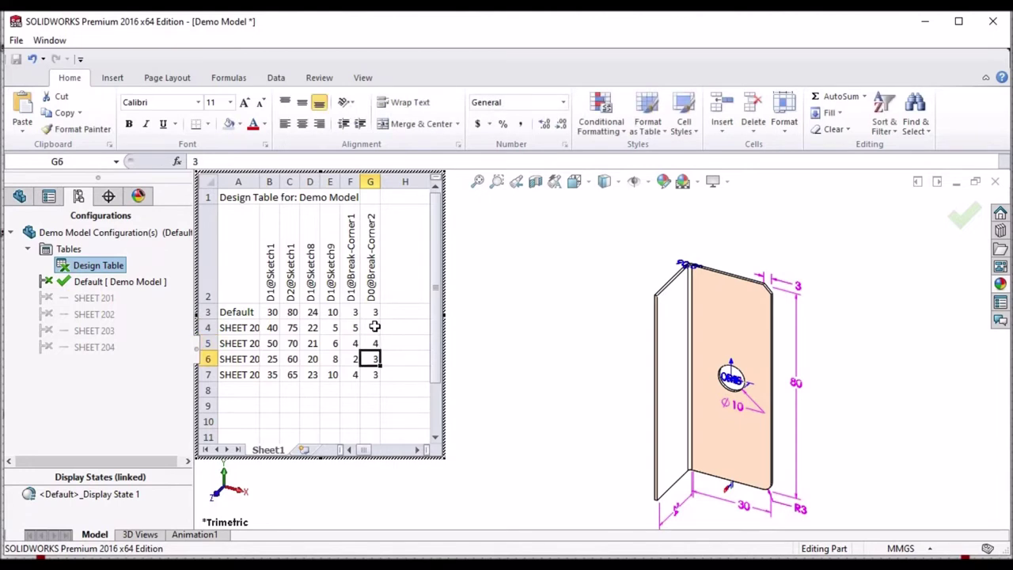
type("6")
key("Return")
type("1")
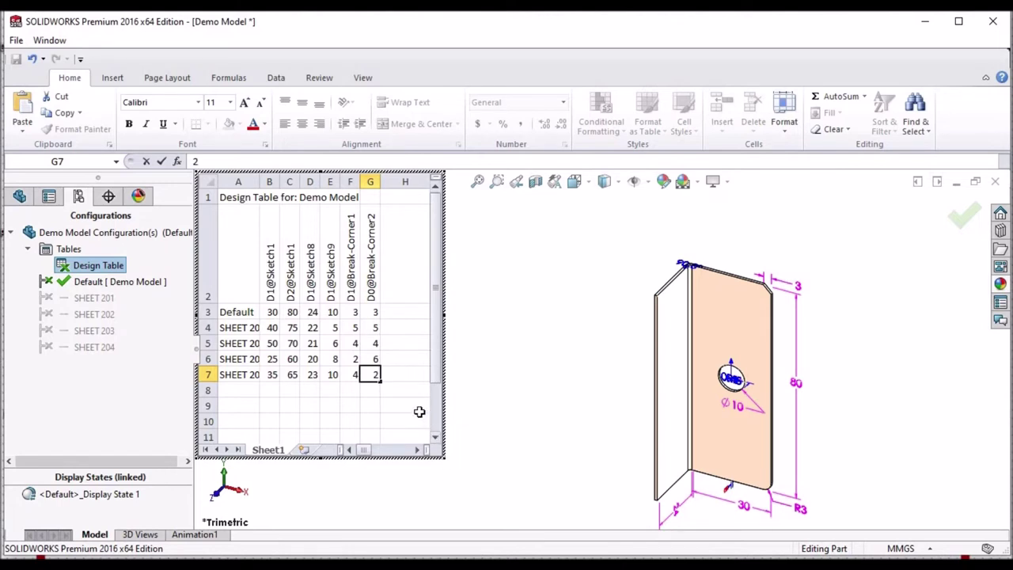
left_click(355, 400)
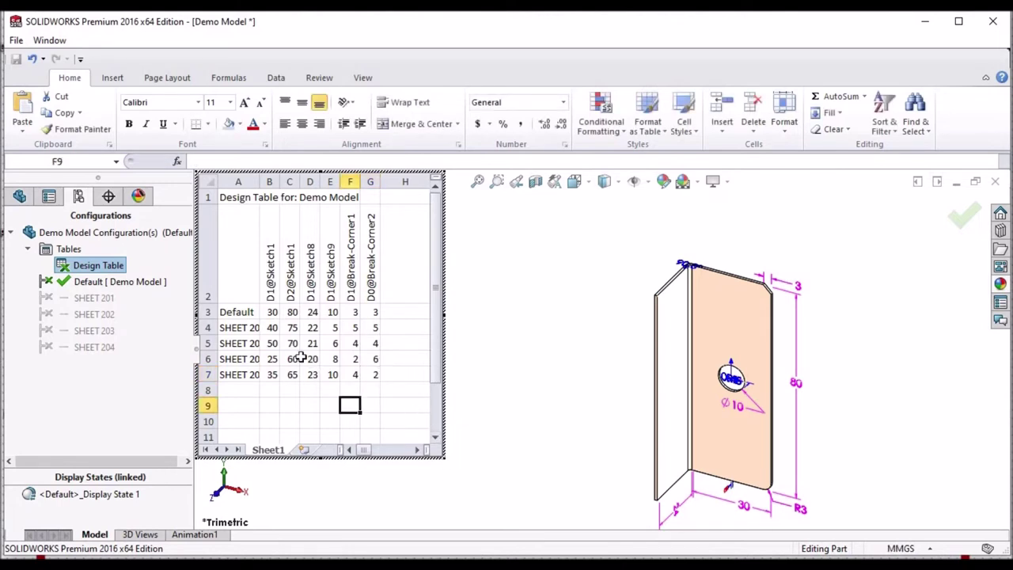
Widen column A and format the parameter header row with yellow fill and bold red text.
left_click_drag(261, 182, 276, 183)
left_click_drag(227, 227, 387, 271)
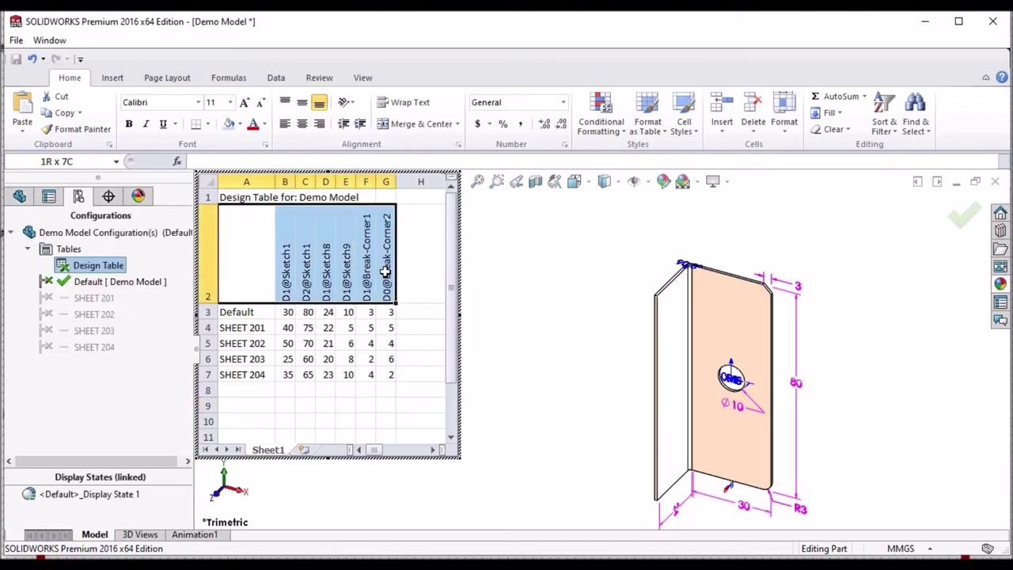
left_click(240, 124)
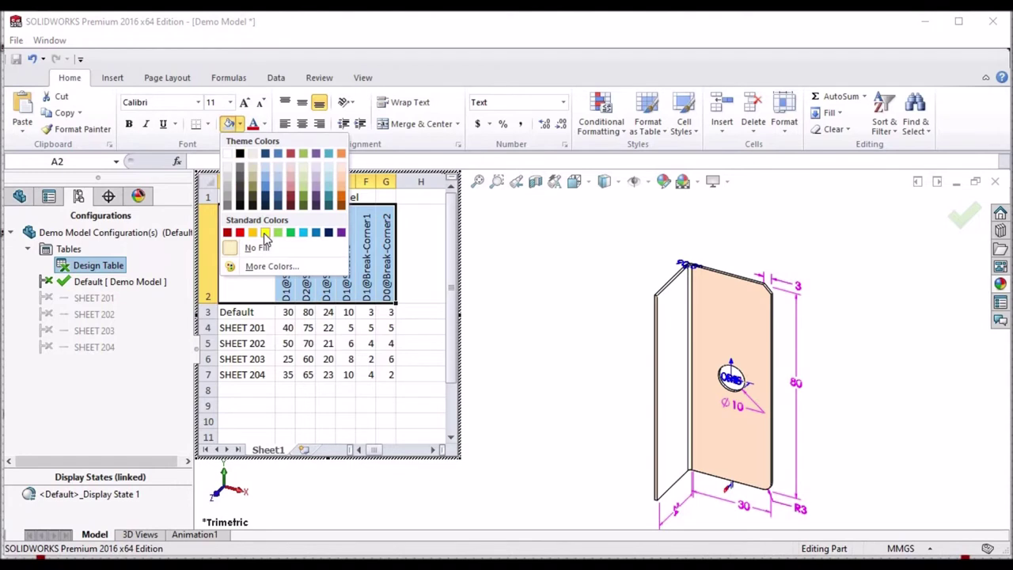
left_click(265, 232)
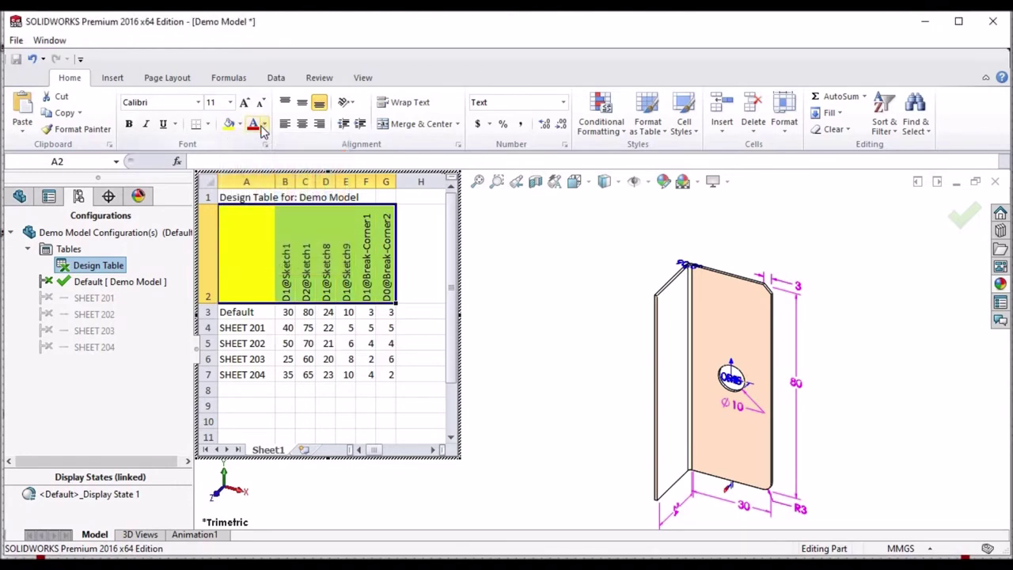
left_click(264, 124)
left_click(266, 251)
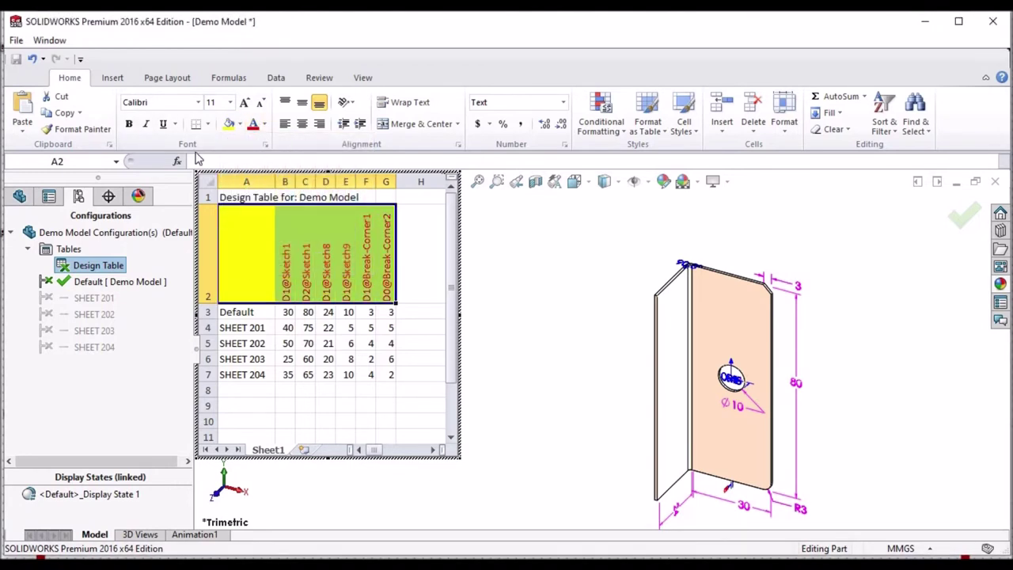
left_click(128, 125)
left_click(285, 344)
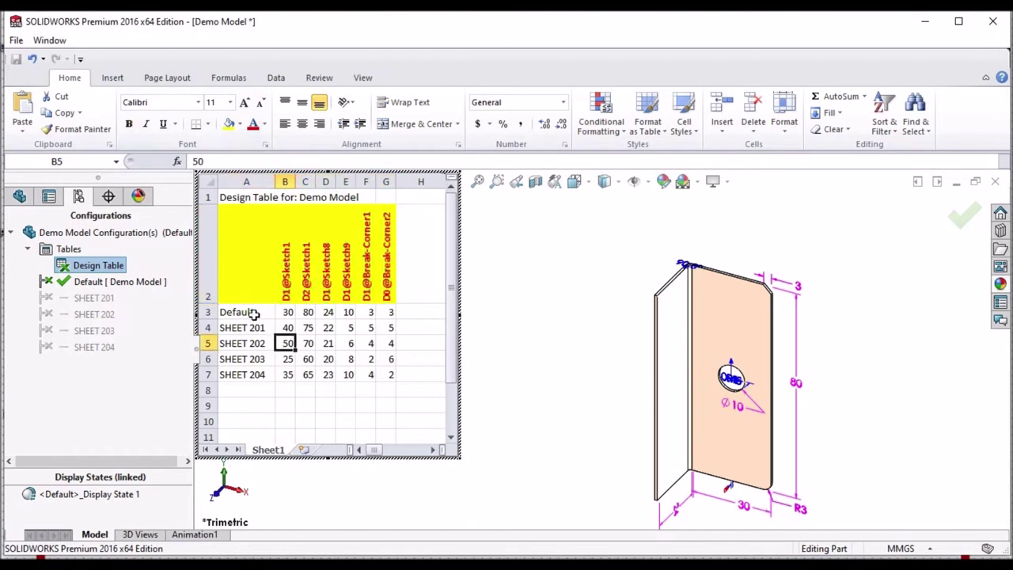
Fill the Default through SHEET 204 rows with light blue and make their text bold.
left_click_drag(229, 311, 387, 378)
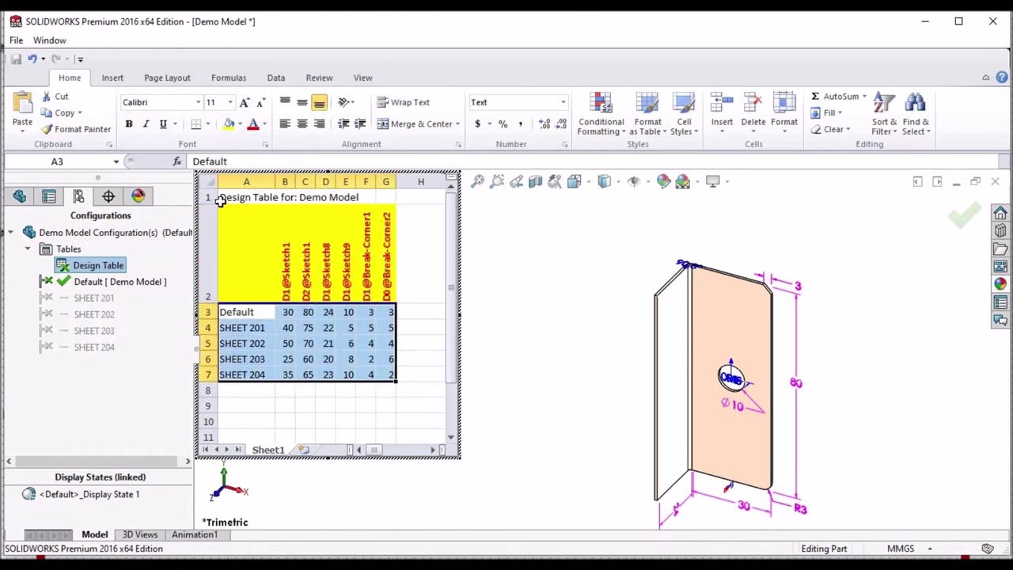
left_click(240, 124)
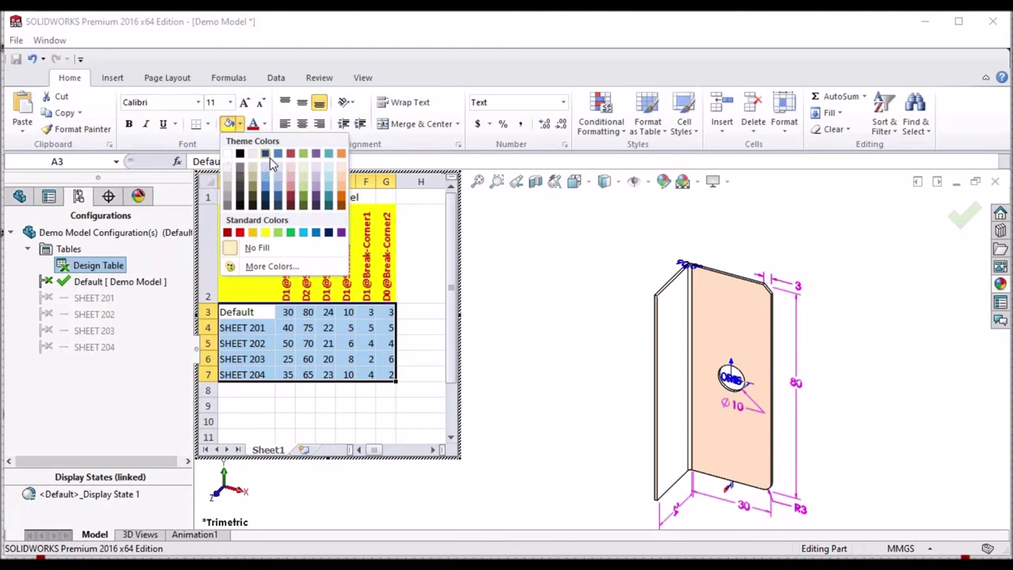
left_click(269, 173)
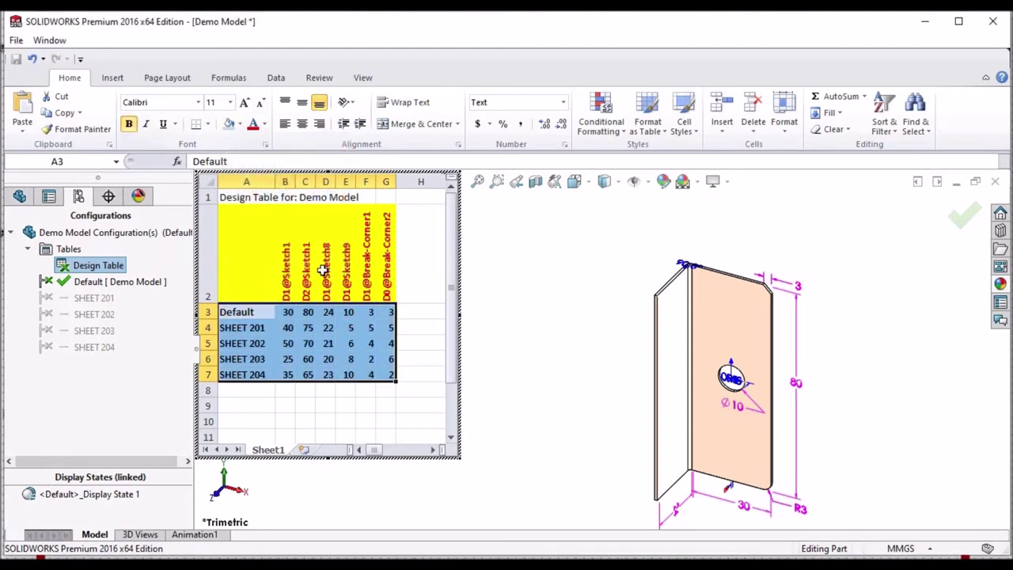
Apply all borders to the header row and all the configuration rows of the design table.
left_click_drag(244, 231, 386, 373)
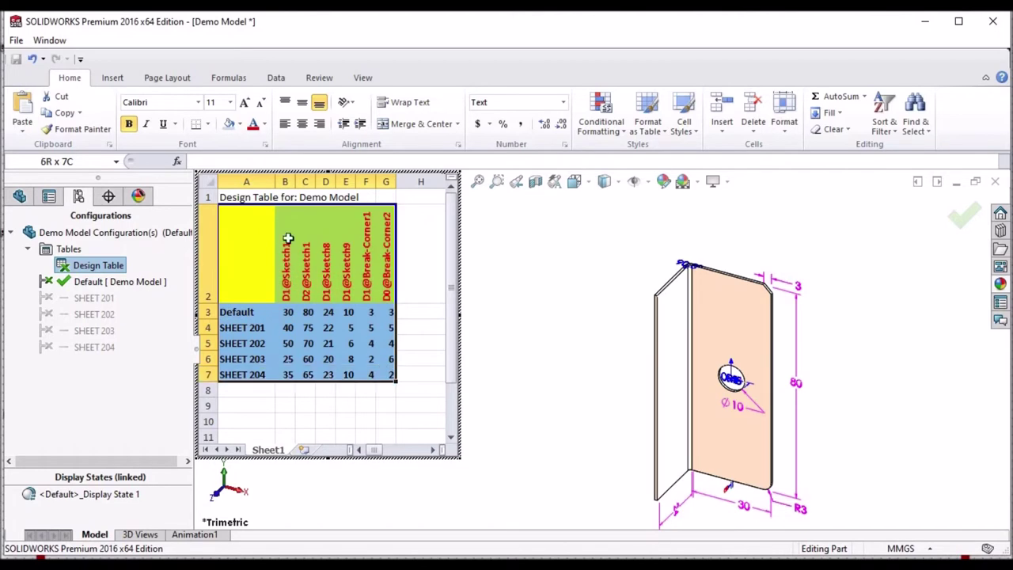
left_click(207, 124)
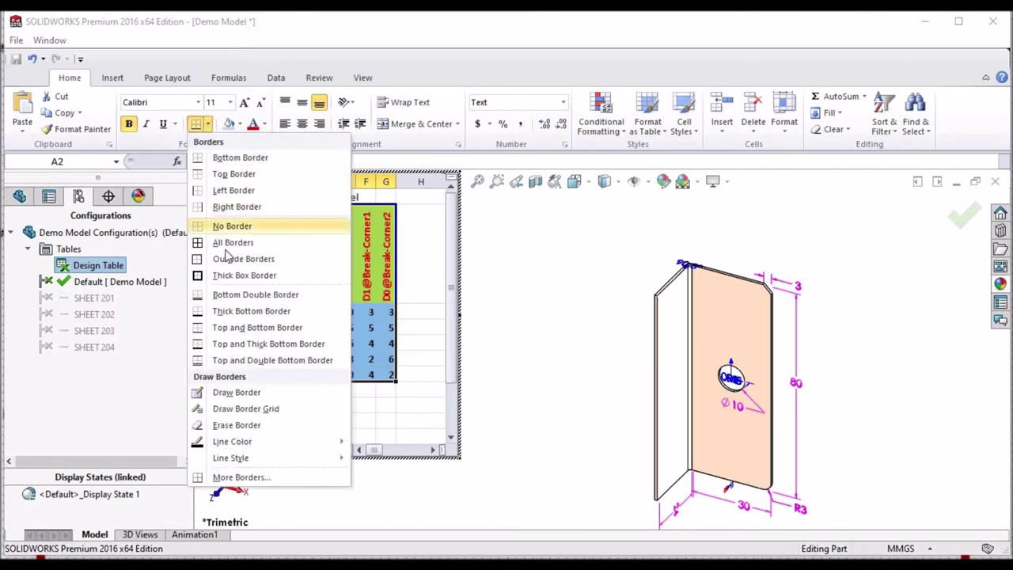
left_click(230, 246)
left_click(305, 419)
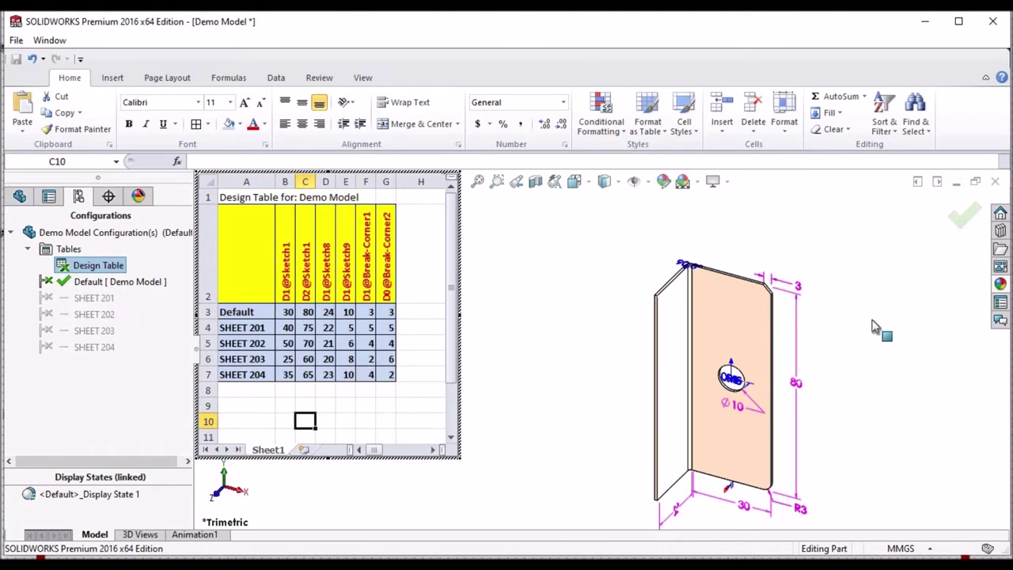
Close the design table and save the Demo Model part.
left_click(606, 281)
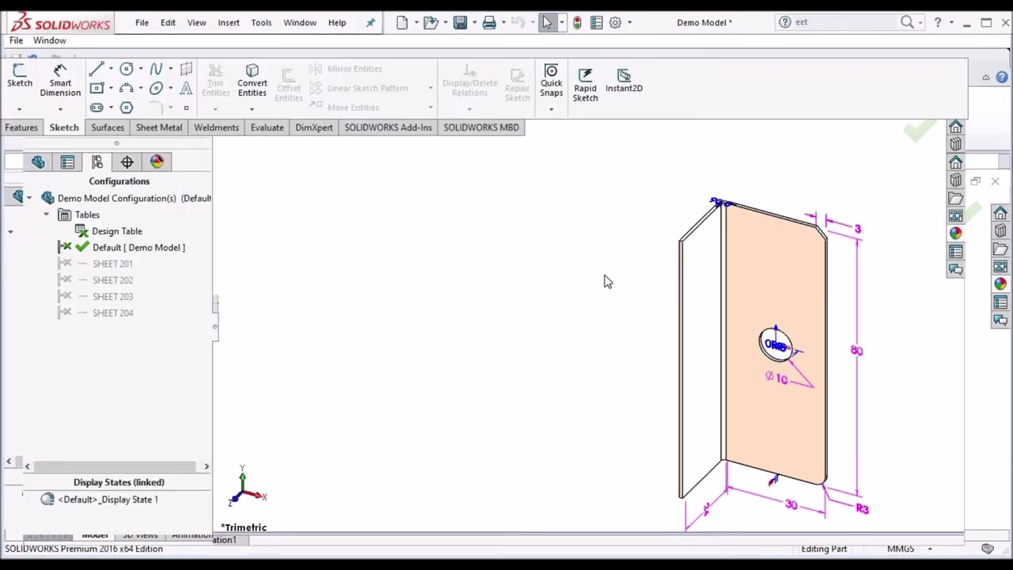
left_click(463, 27)
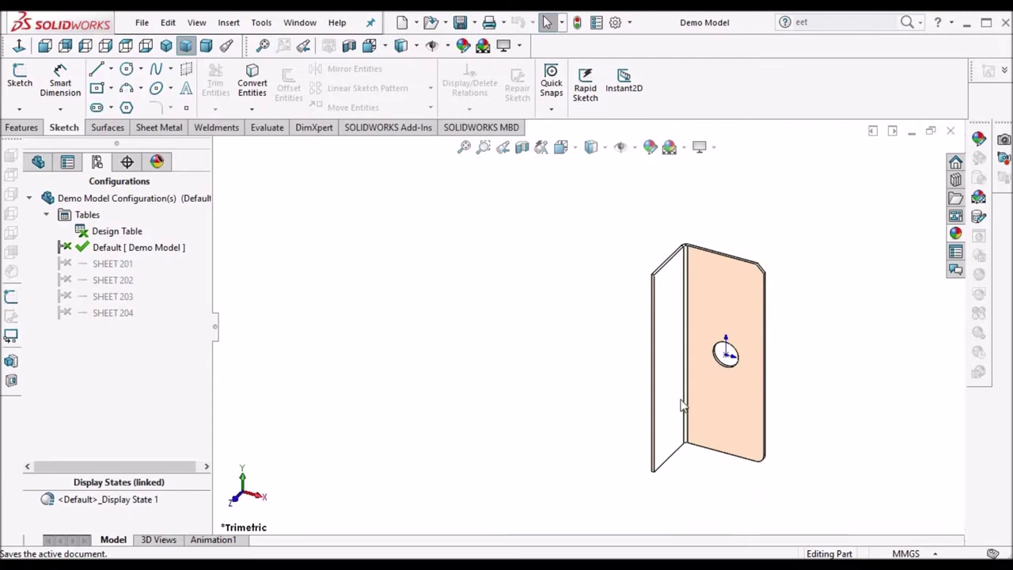
Activate configurations SHEET 201, SHEET 202, SHEET 203 and SHEET 204 in turn to check their dimensions on the model.
left_click(116, 266)
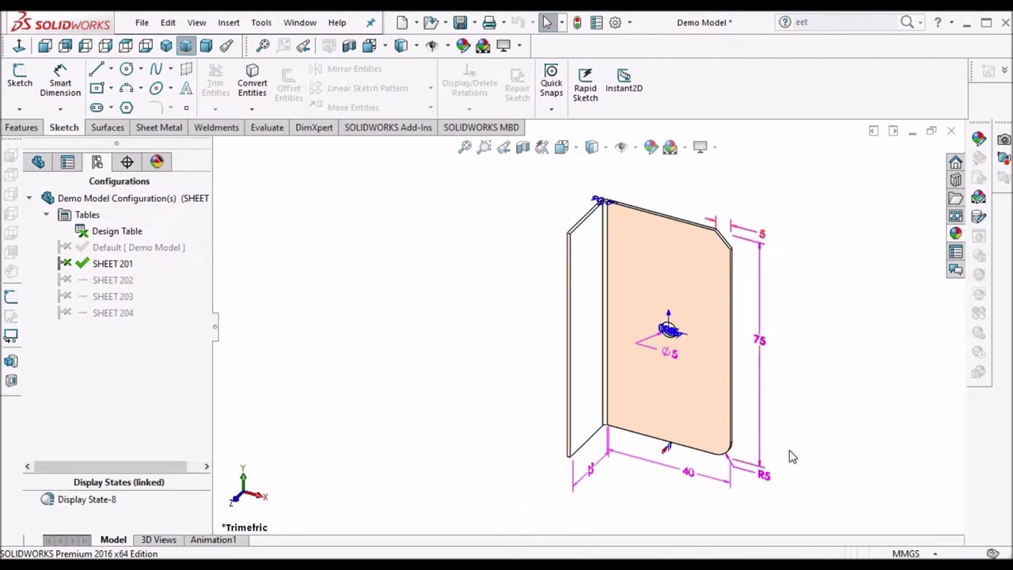
left_click(593, 476)
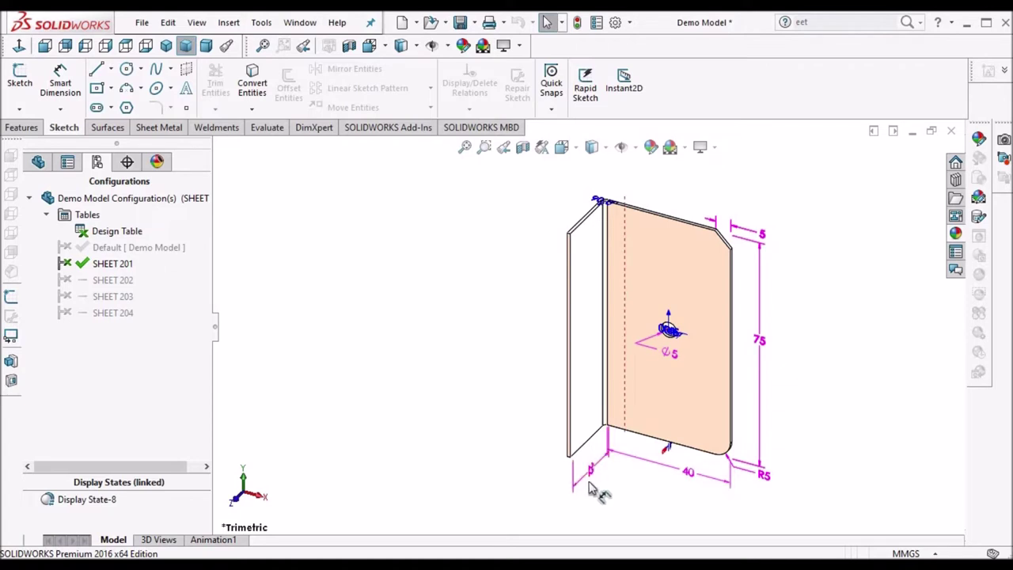
double_click(113, 280)
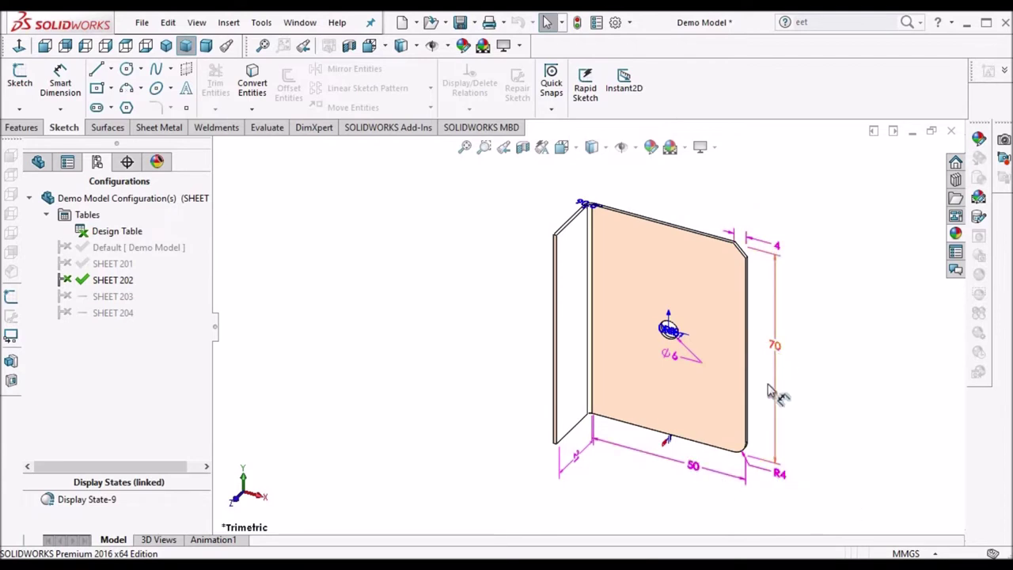
left_click(117, 298)
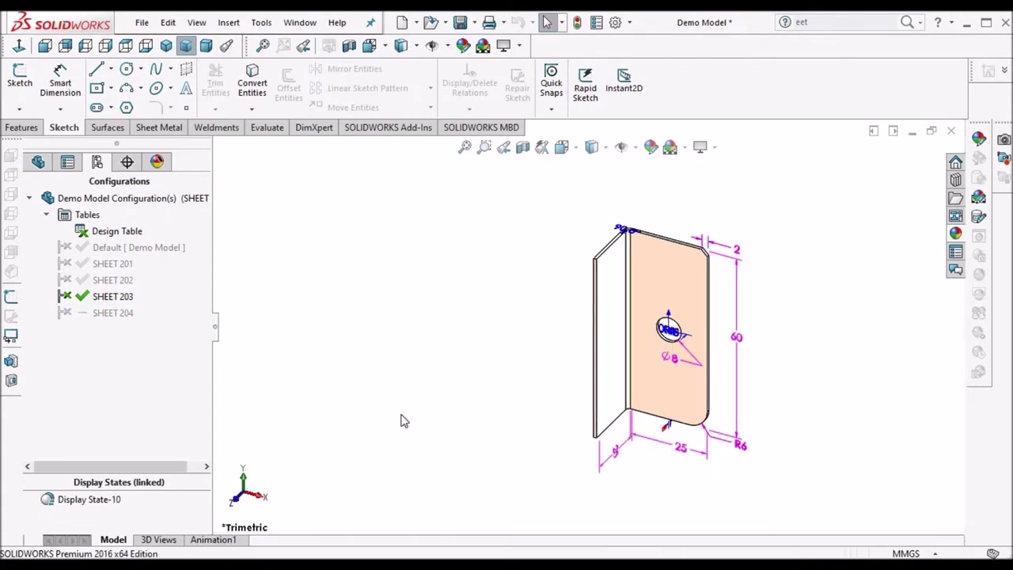
double_click(110, 313)
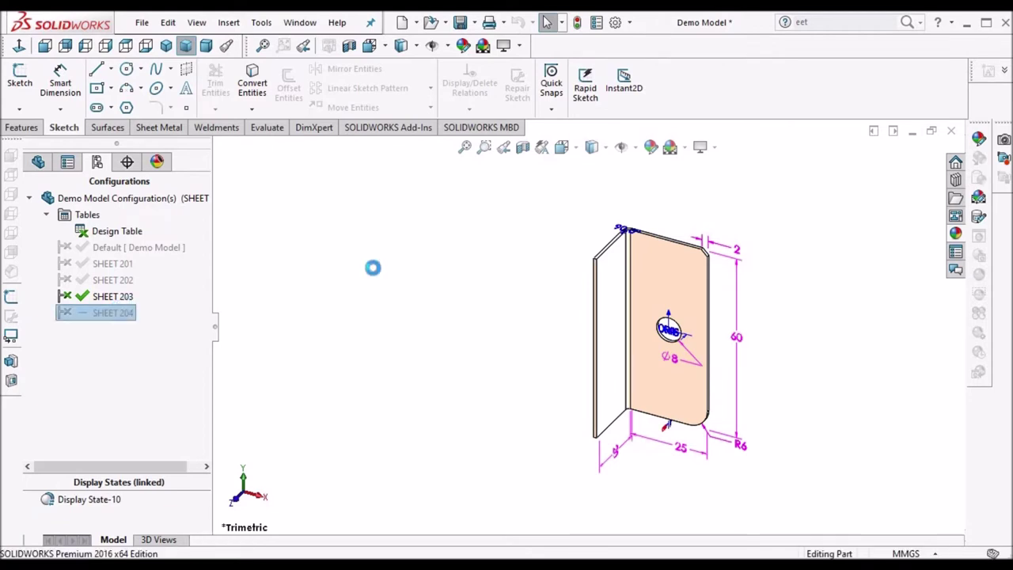
Delete the Default row from the design table and remove the Default configuration from the part.
right_click(118, 231)
left_click(186, 268)
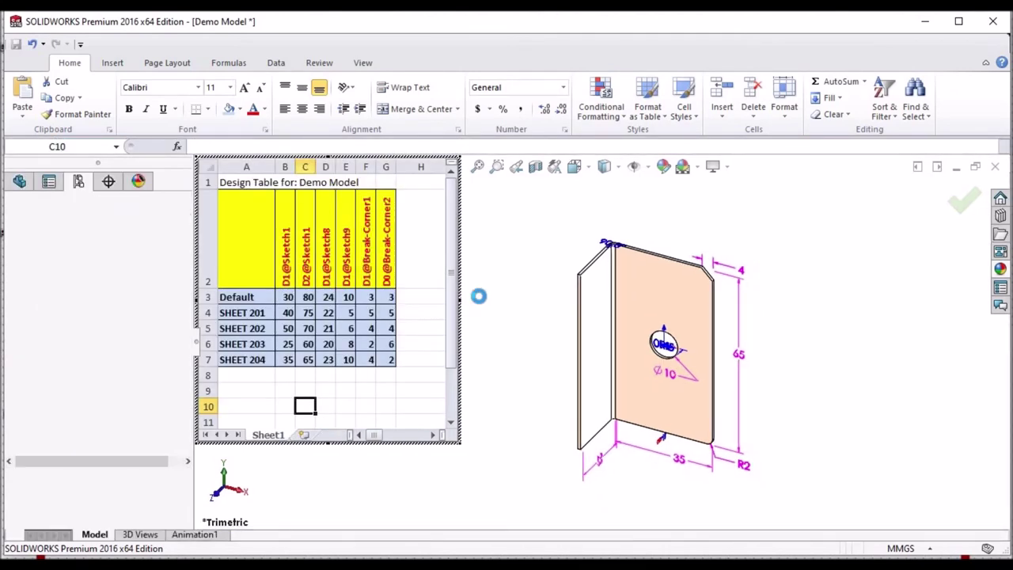
left_click(207, 312)
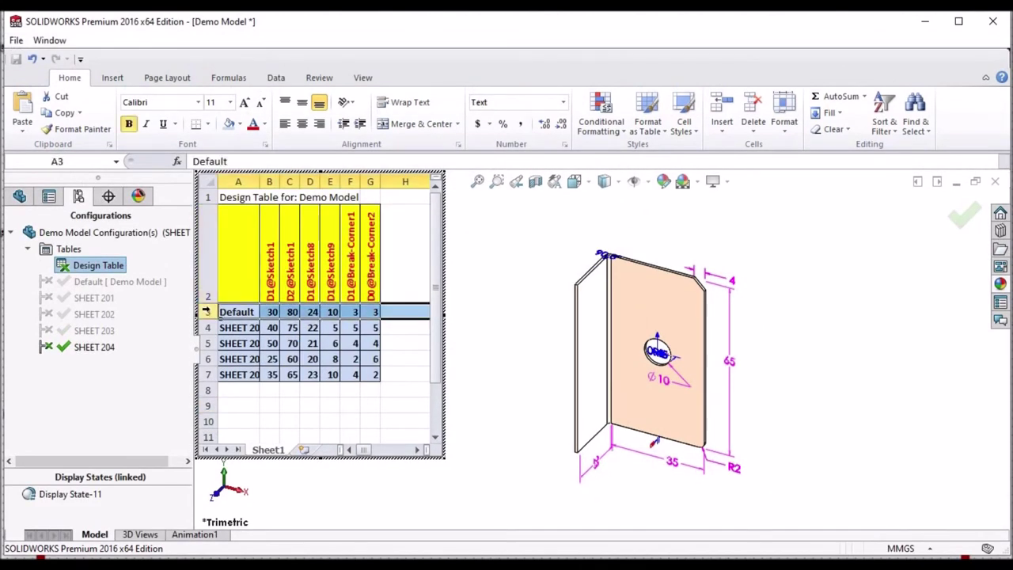
right_click(211, 314)
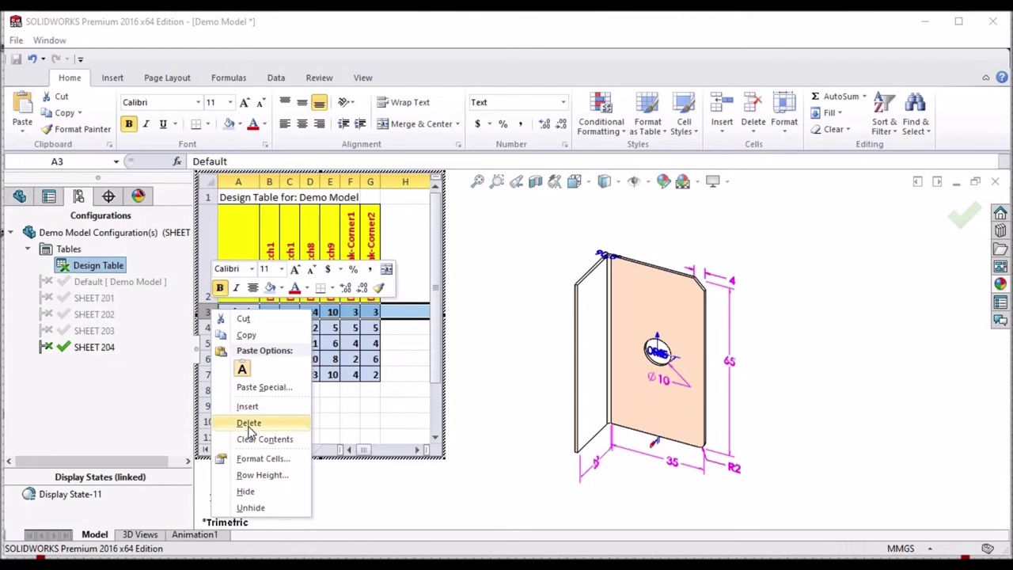
key("Escape")
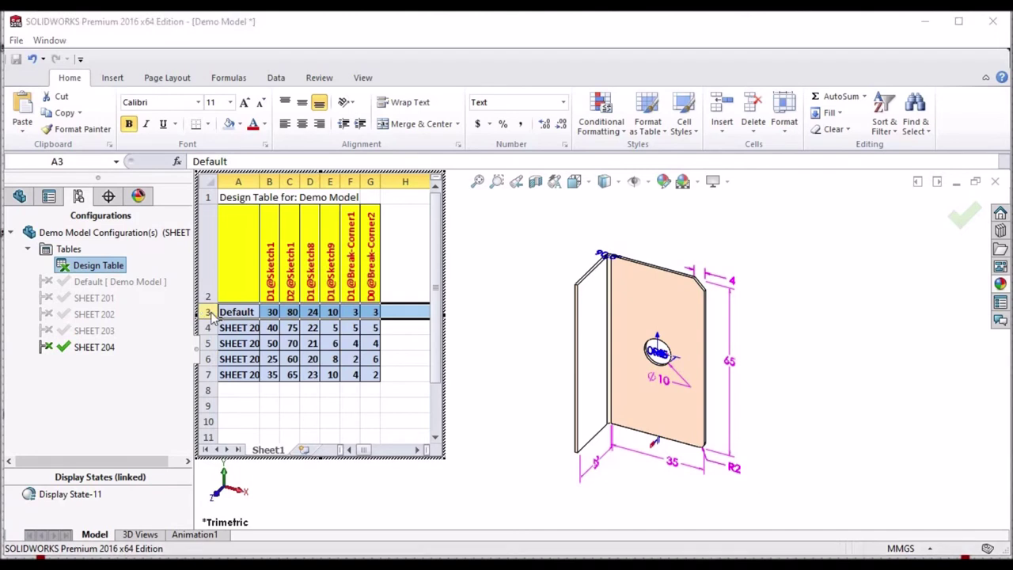
right_click(207, 312)
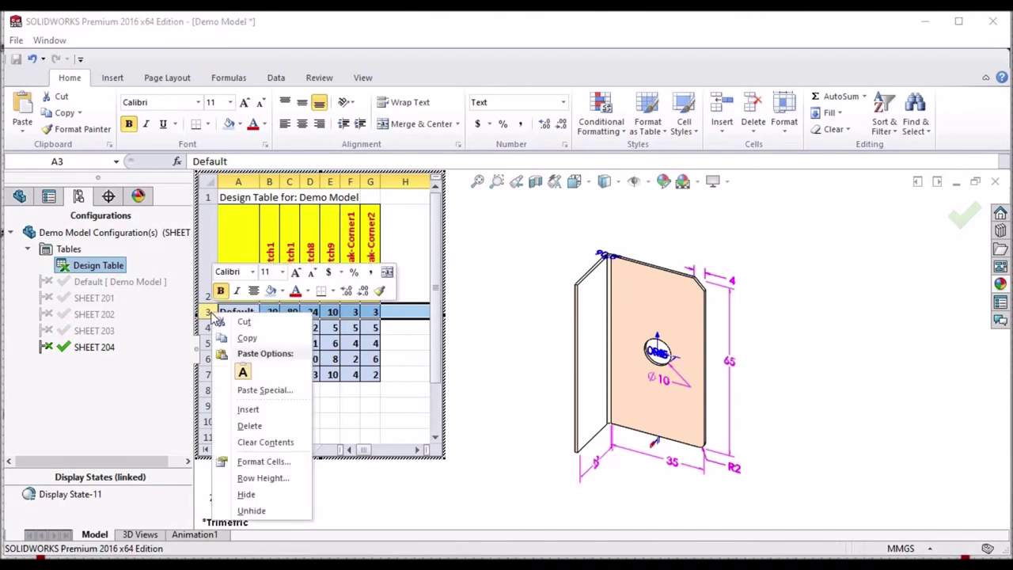
left_click(249, 426)
left_click(309, 404)
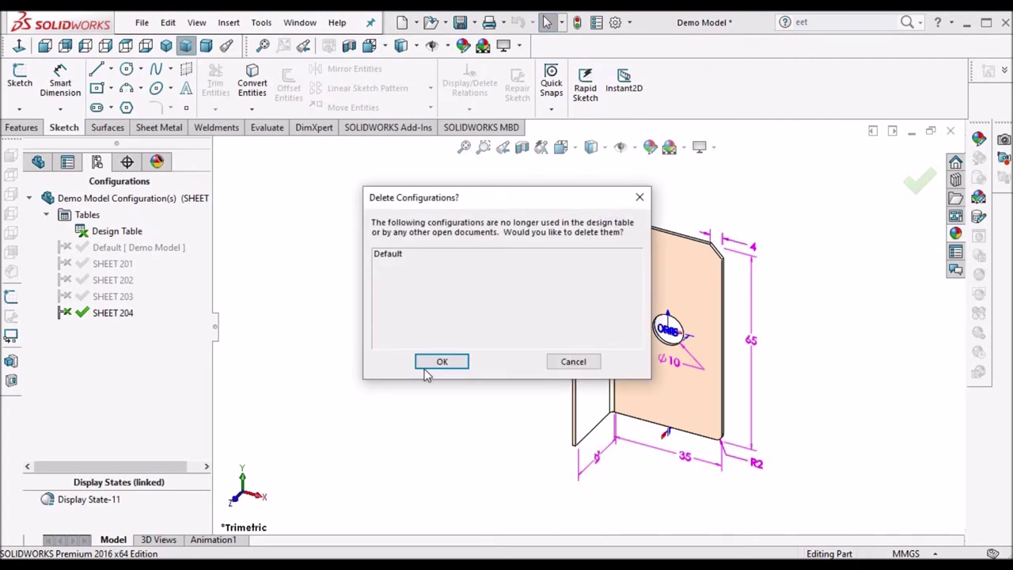
left_click(442, 364)
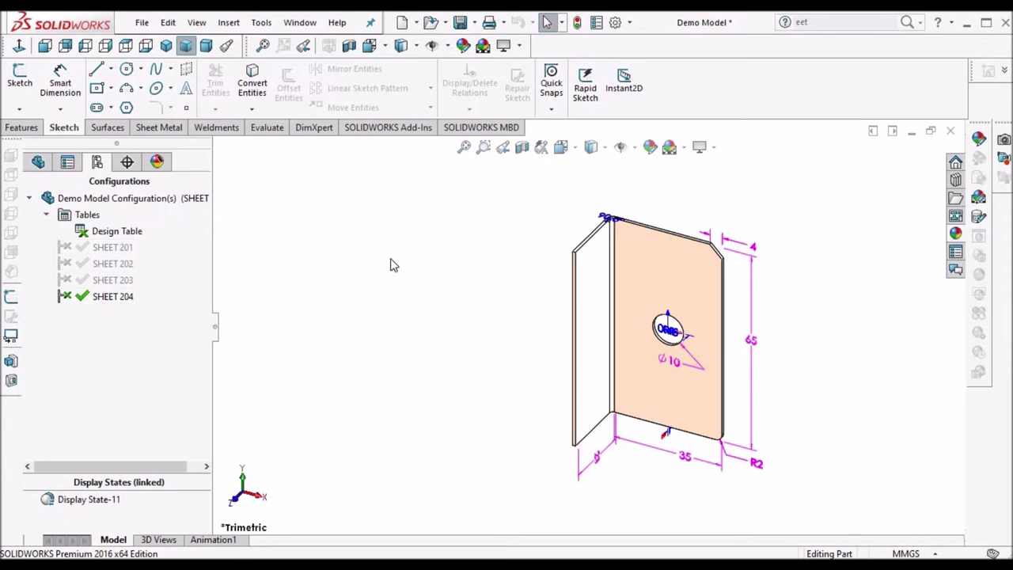
Examine the Break-Corner1, Break-Corner2 and Edge-Flange1 features in the part's feature tree.
left_click(37, 164)
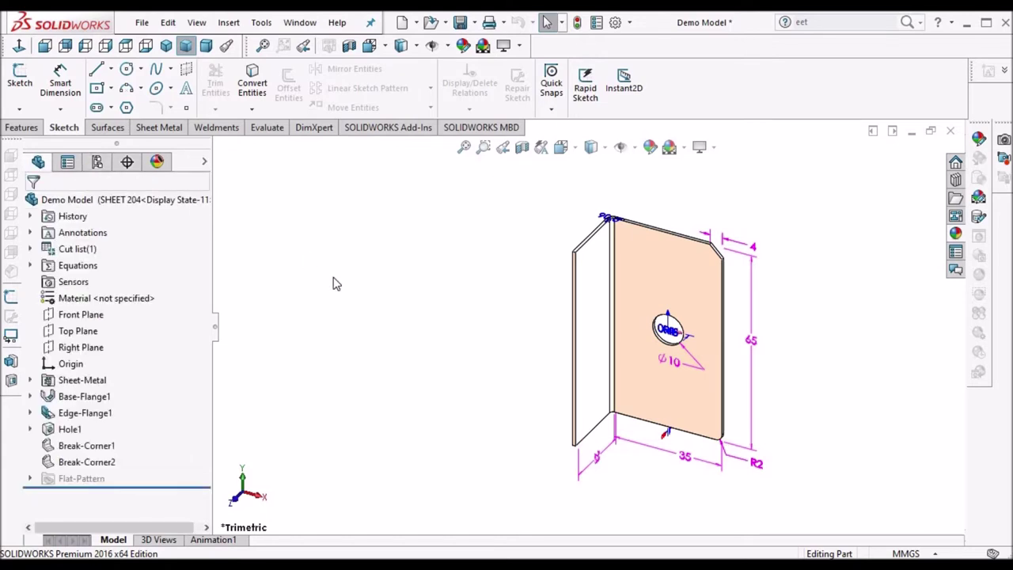
left_click(78, 446)
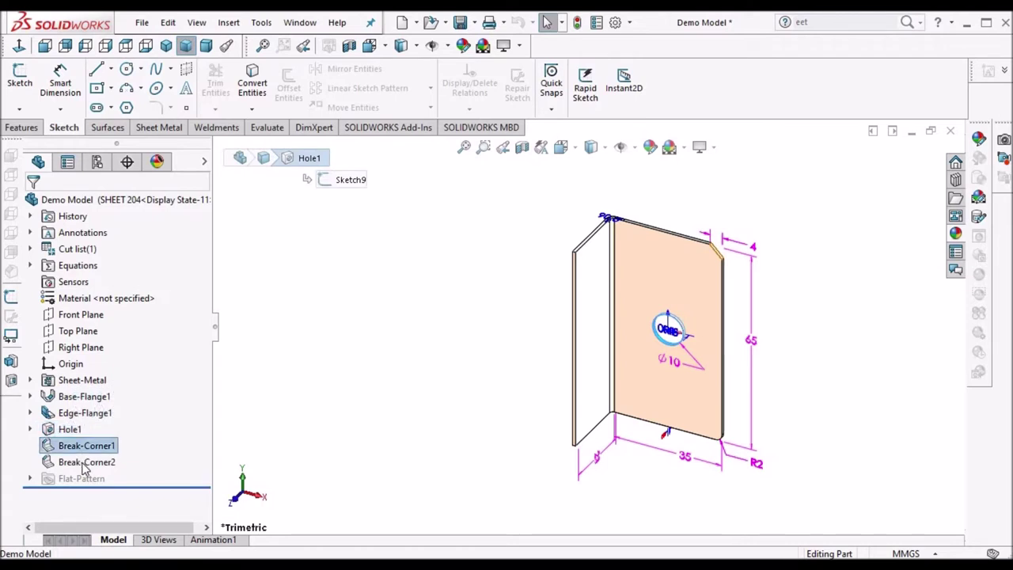
left_click(85, 464)
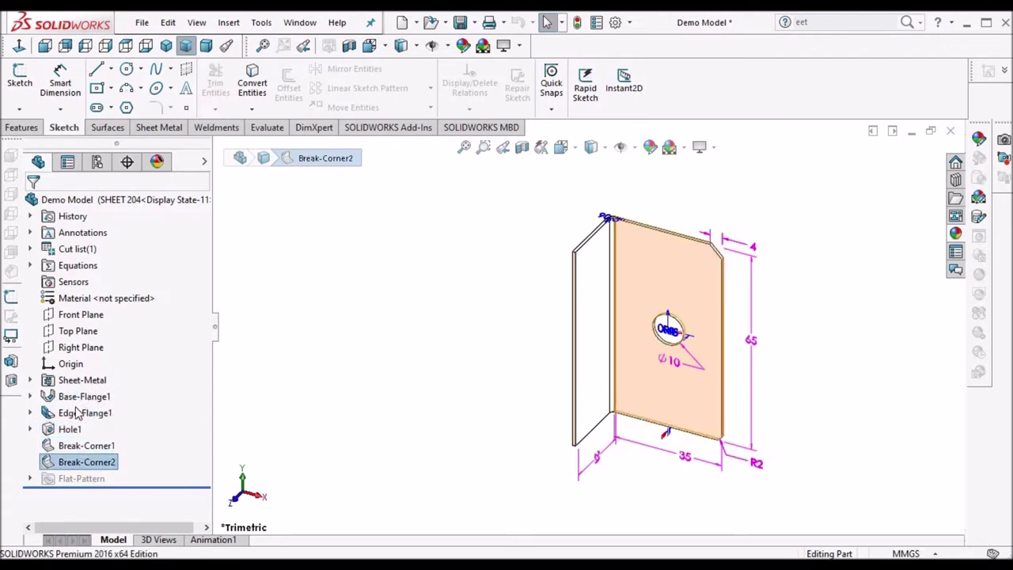
left_click(77, 412)
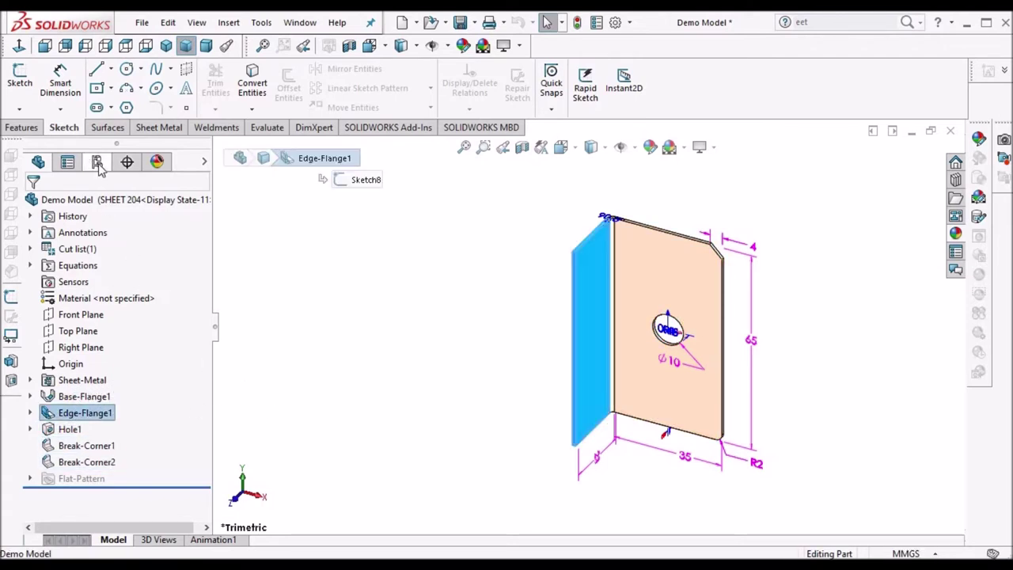
left_click(289, 232)
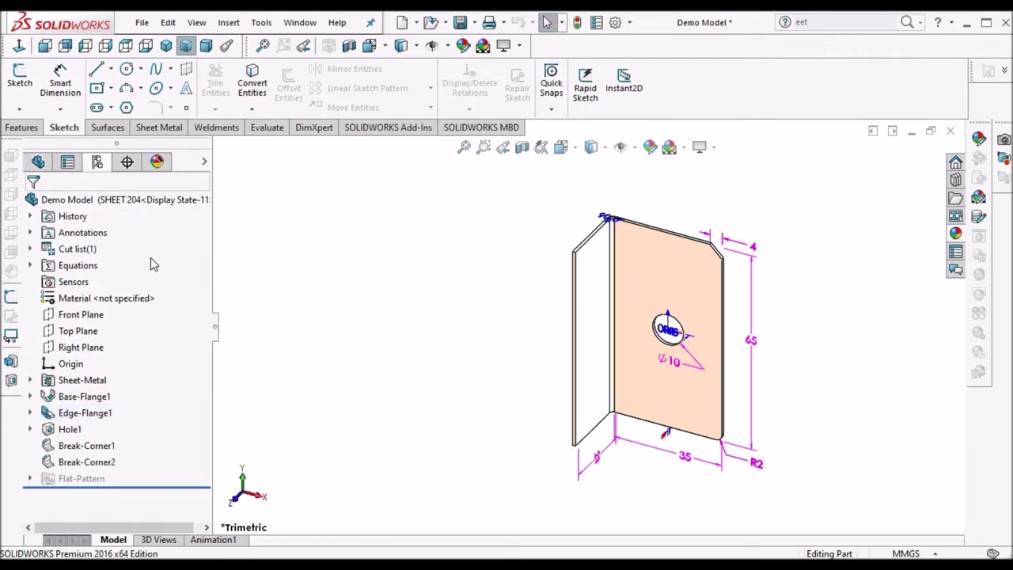
Open the part's design table for editing and widen its frame to show more empty columns.
left_click(96, 162)
right_click(110, 237)
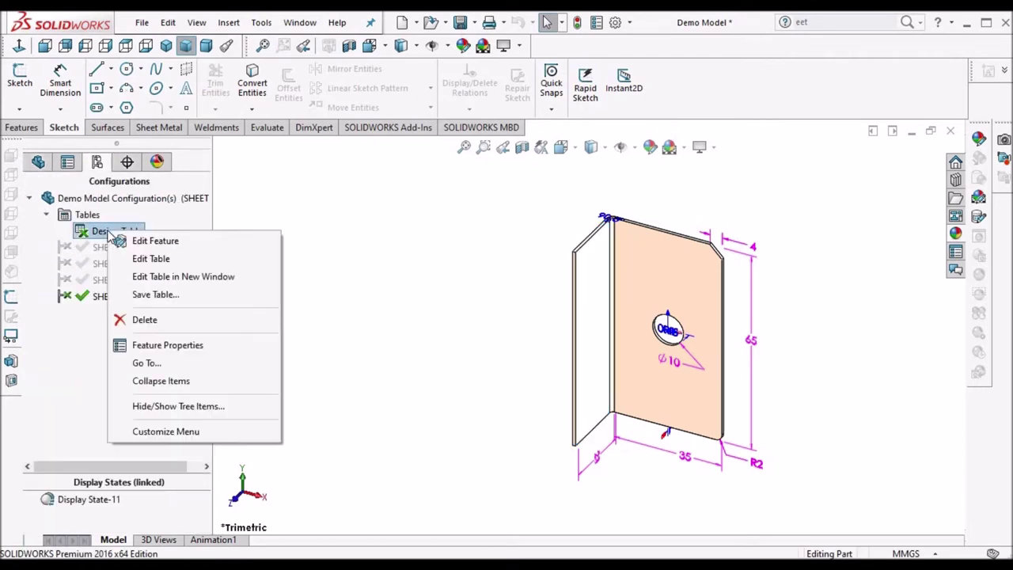
left_click(160, 259)
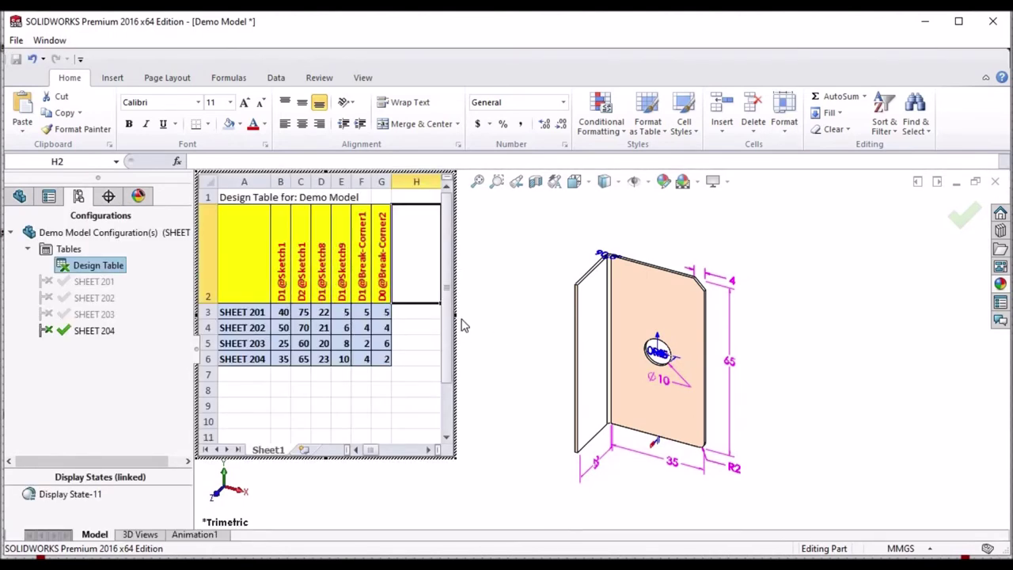
left_click_drag(455, 314, 653, 316)
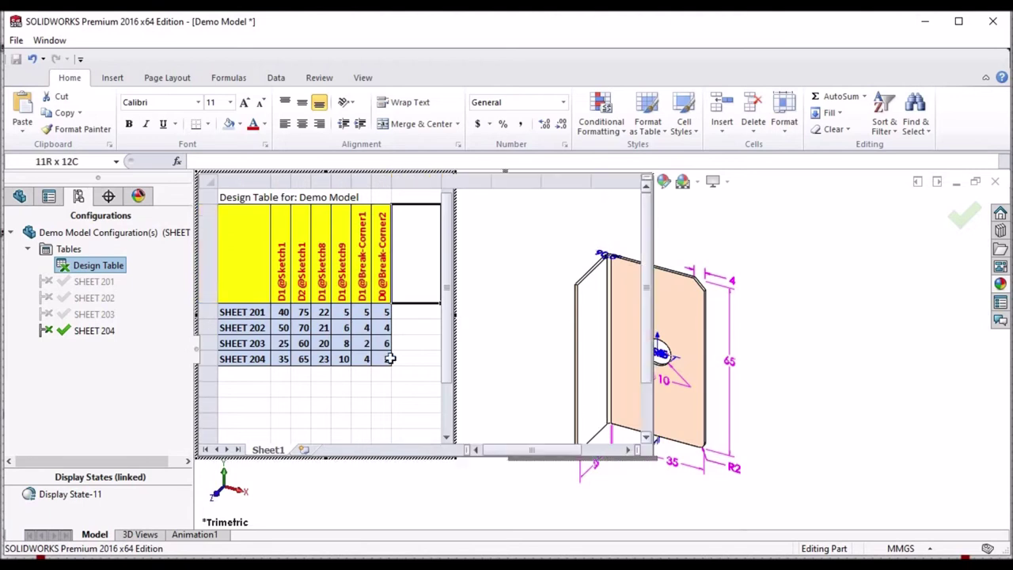
Add an Edge-Flange1 suppression state column to the design table and fill UNSUPPRESSED for SHEET 201 to SHEET 204.
left_click(20, 198)
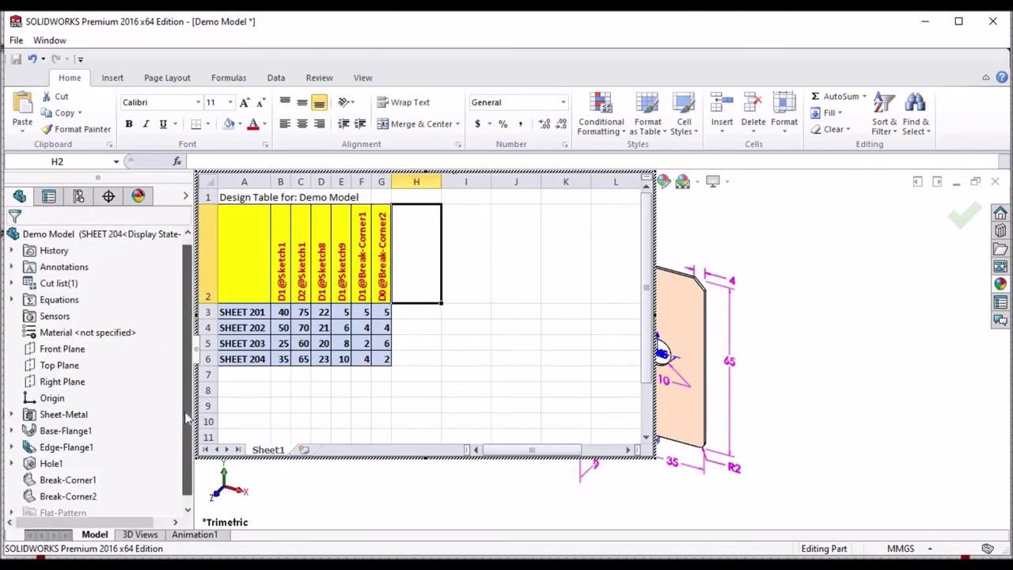
scroll(187, 404, "down", 1)
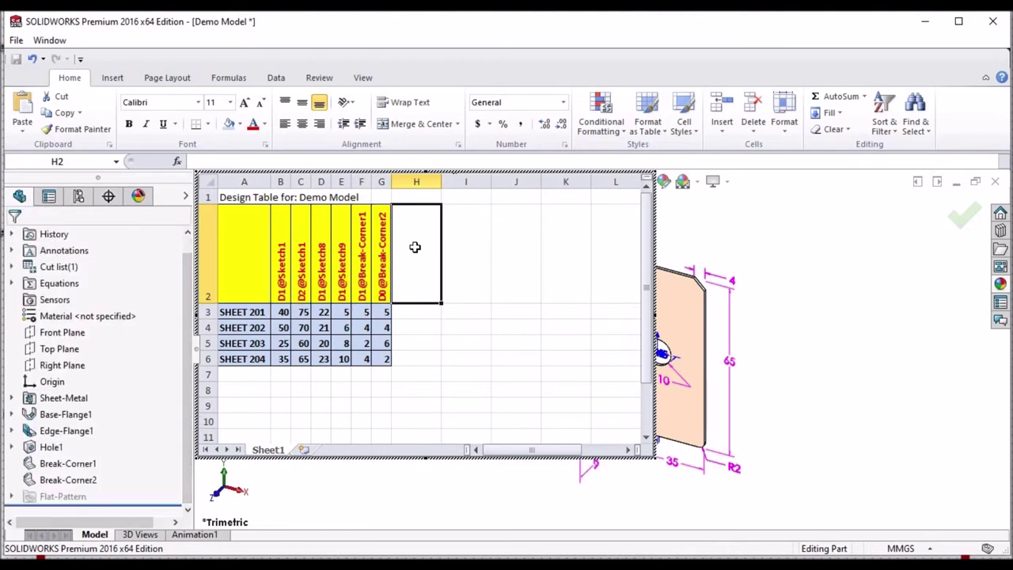
double_click(65, 434)
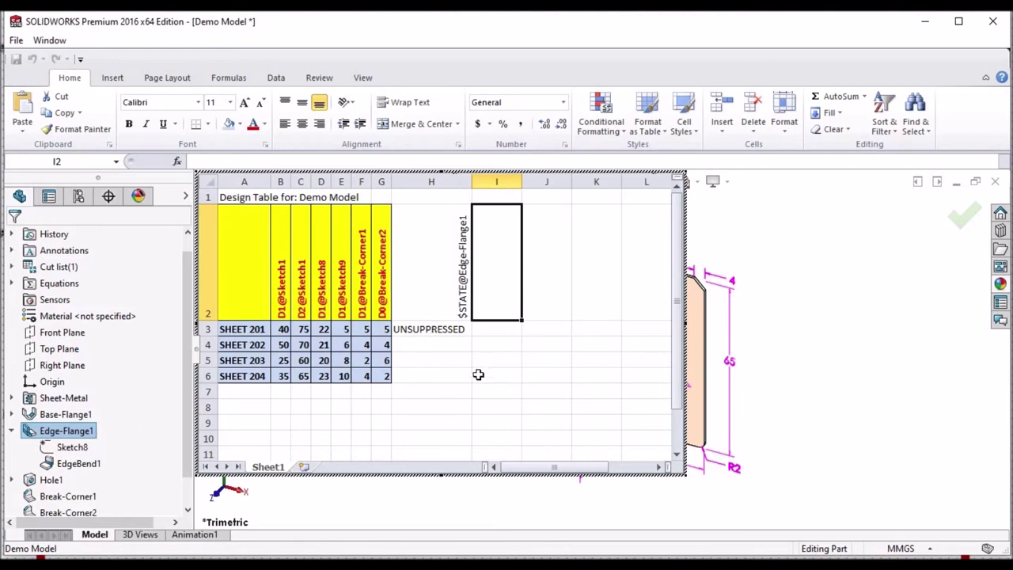
left_click(448, 329)
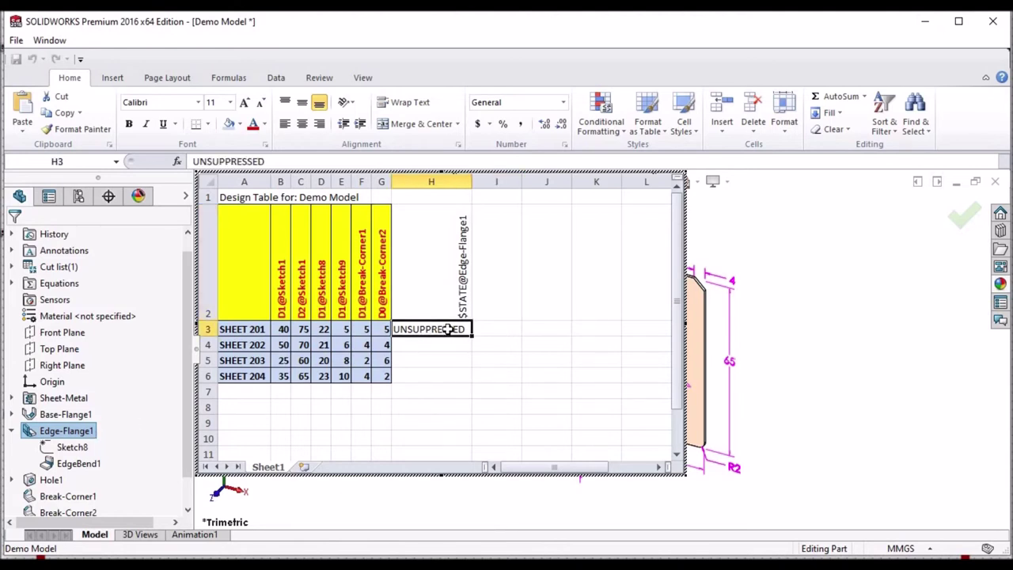
right_click(448, 329)
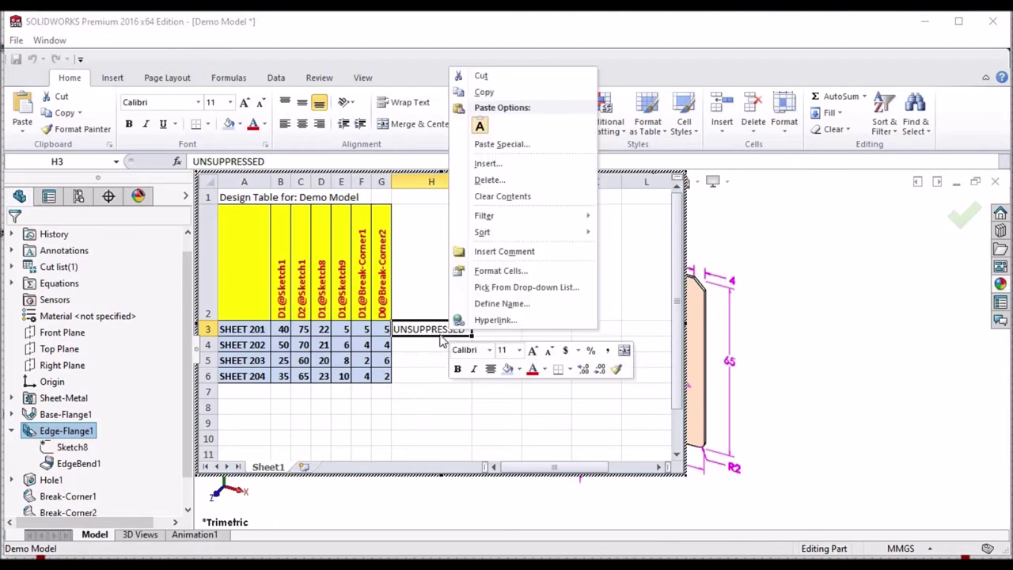
key("Escape")
left_click_drag(473, 346, 473, 384)
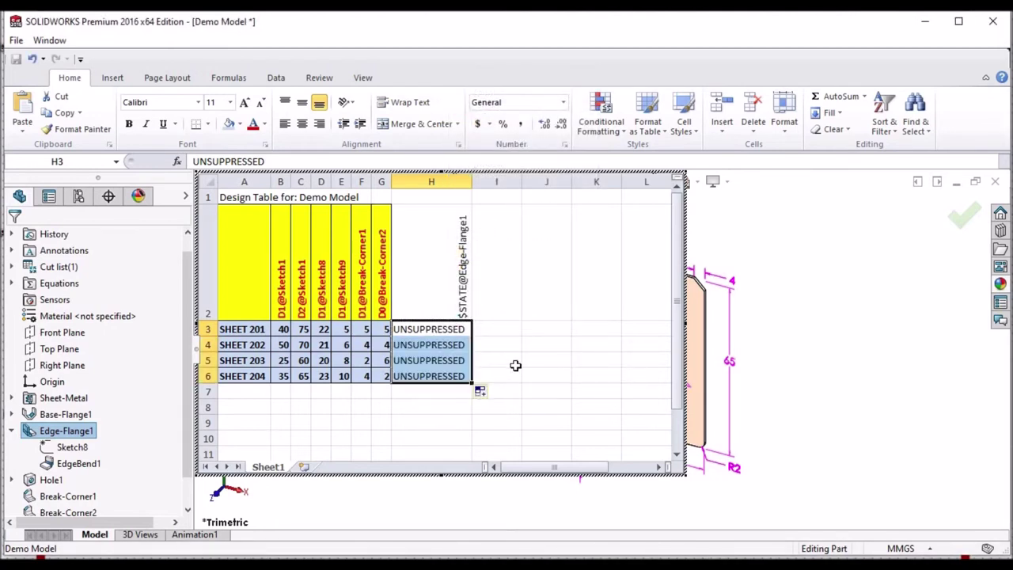
Set the Edge-Flange1 state to SUPPRESSED for SHEET 202 and SHEET 203.
left_click(409, 345)
double_click(408, 345)
left_click_drag(408, 345, 386, 345)
key("Delete")
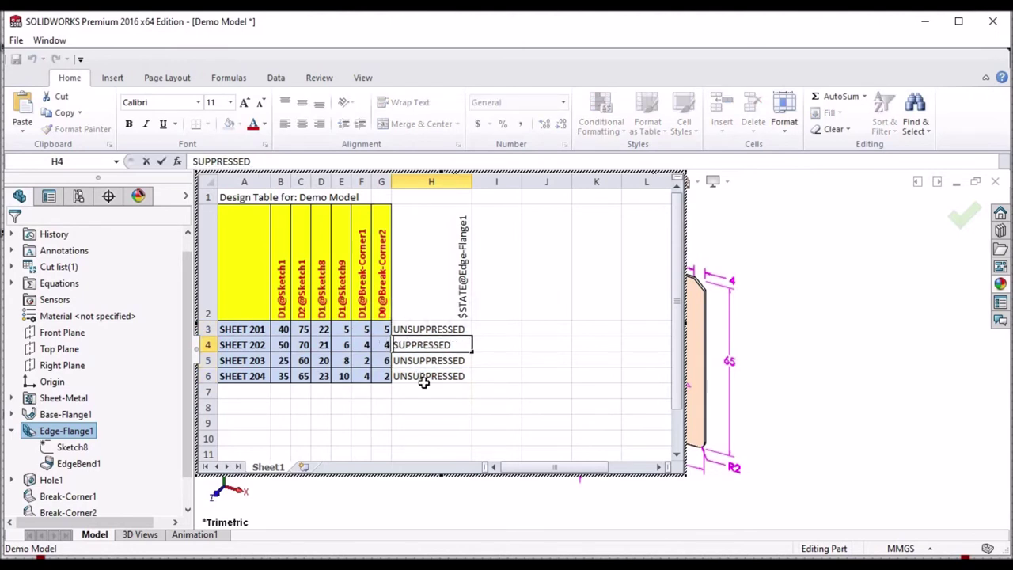
left_click(430, 404)
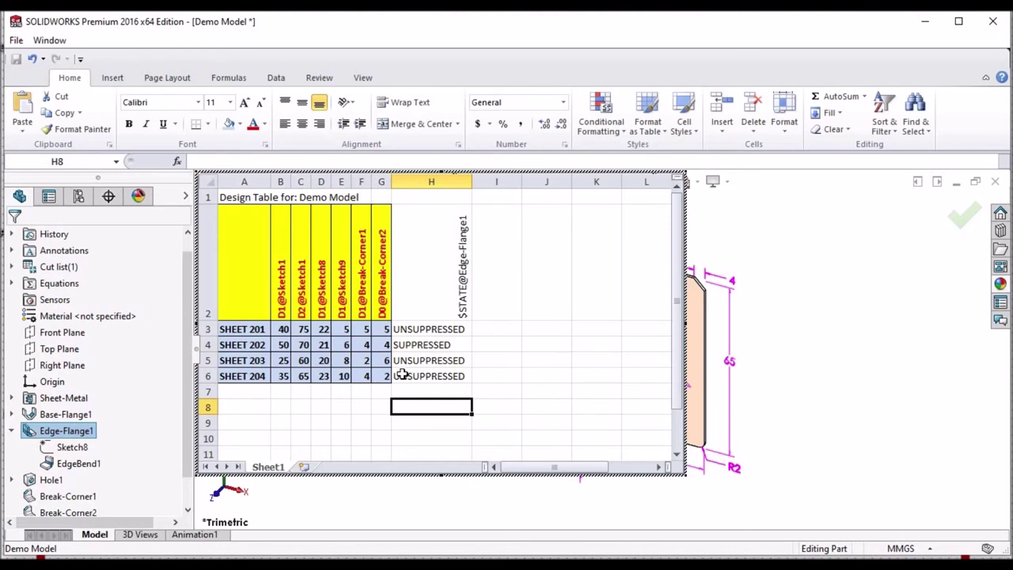
double_click(407, 361)
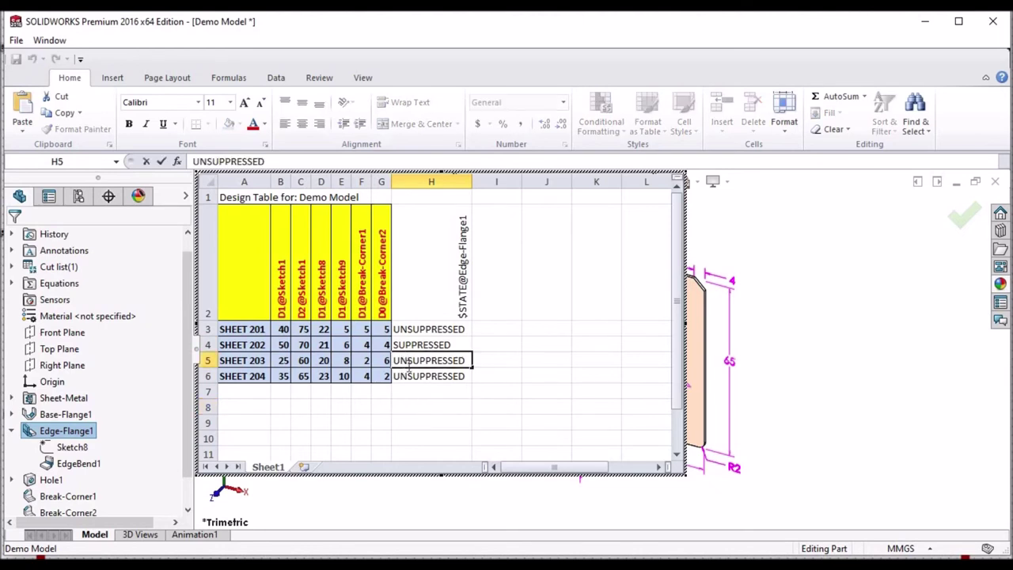
left_click_drag(408, 361, 387, 361)
key("Delete")
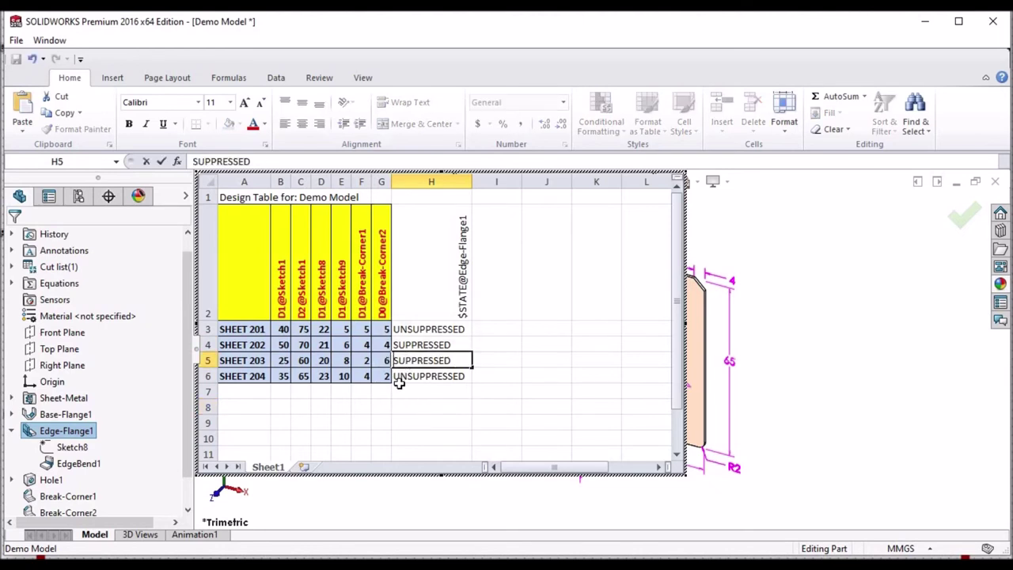
left_click(403, 376)
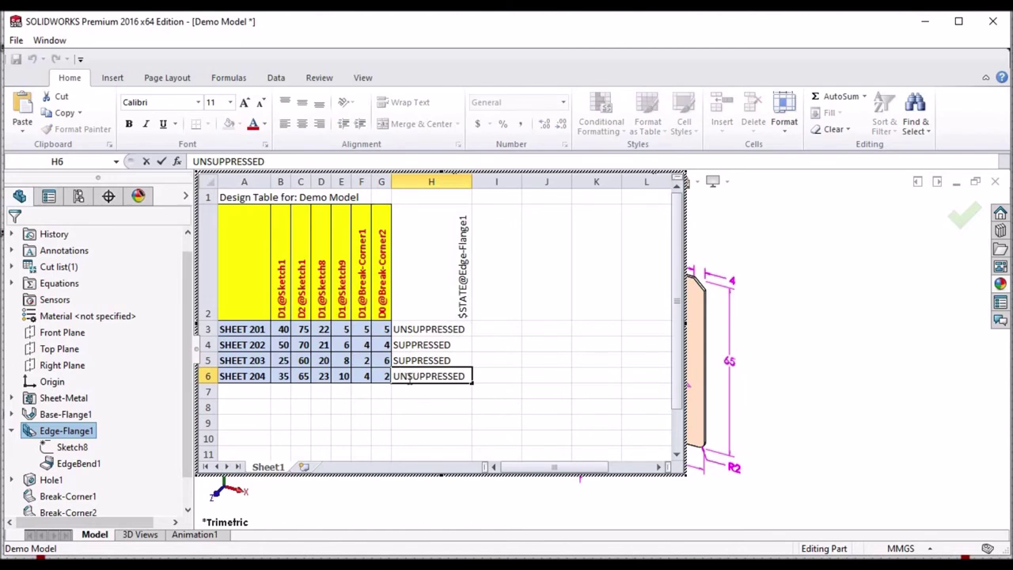
left_click(411, 405)
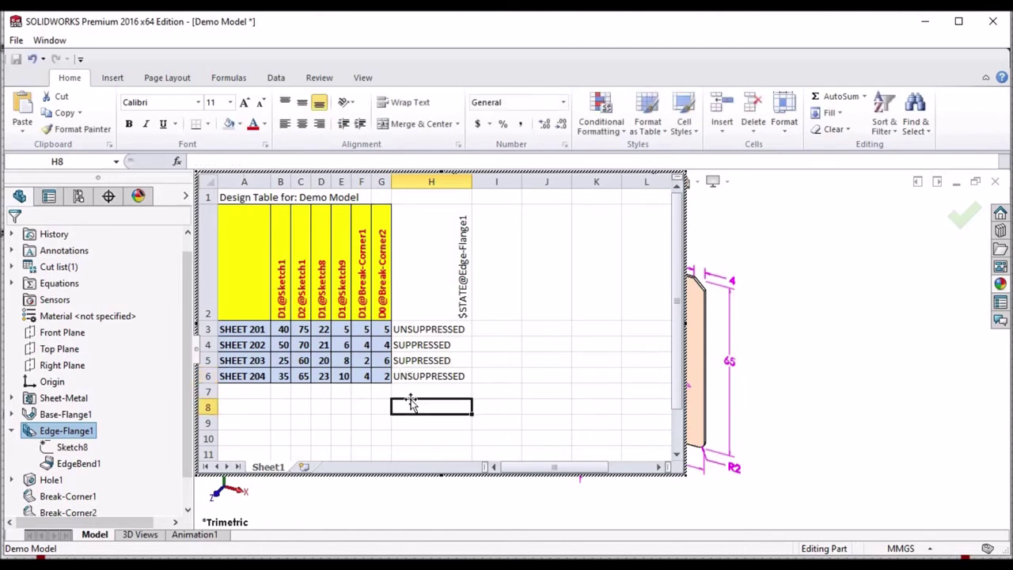
Add a Hole1 suppression state column in column I and fill UNSUPPRESSED for all four configurations.
left_click(506, 276)
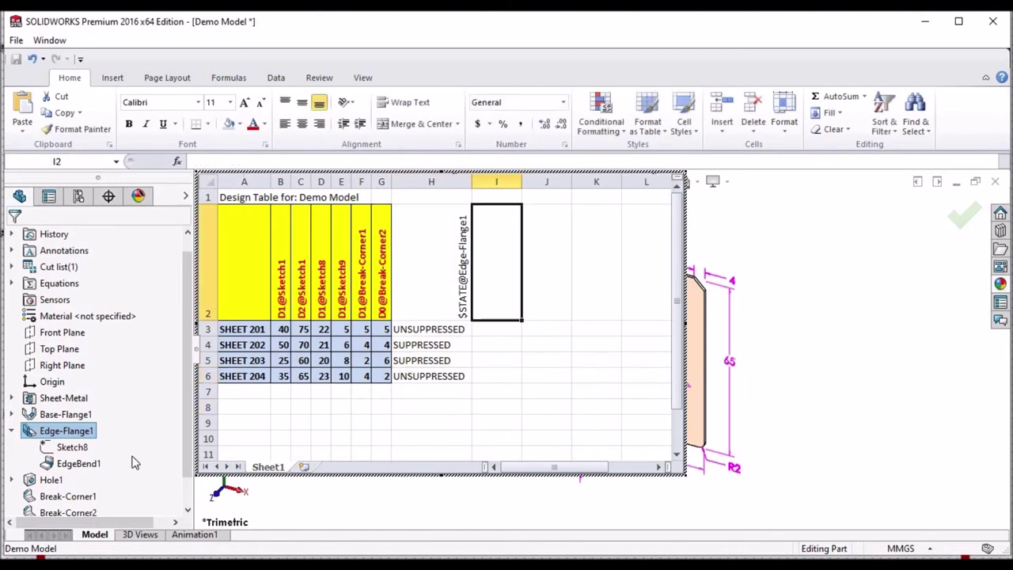
double_click(49, 479)
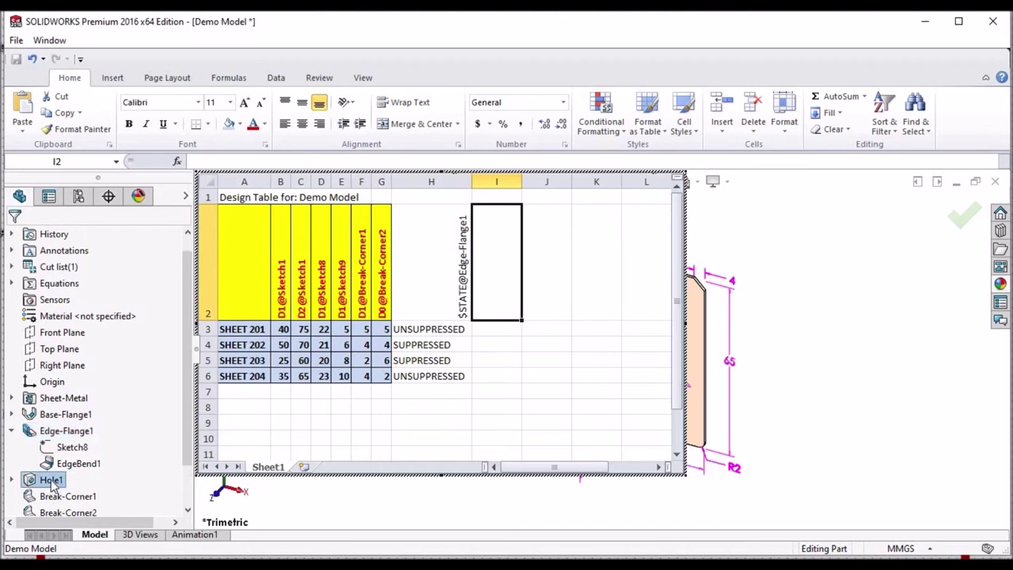
left_click(504, 342)
left_click(546, 329)
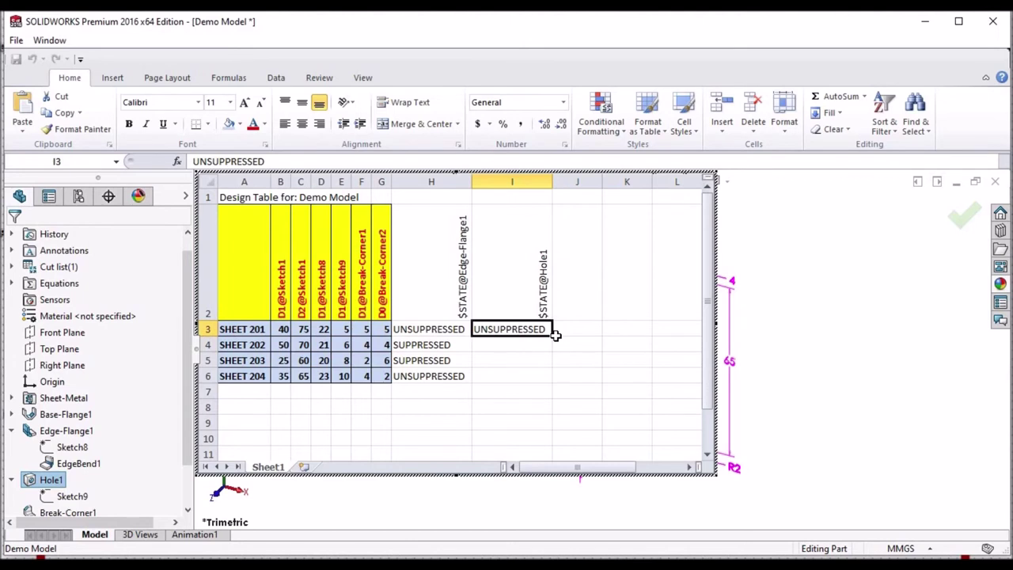
left_click_drag(551, 345, 545, 376)
left_click(512, 407)
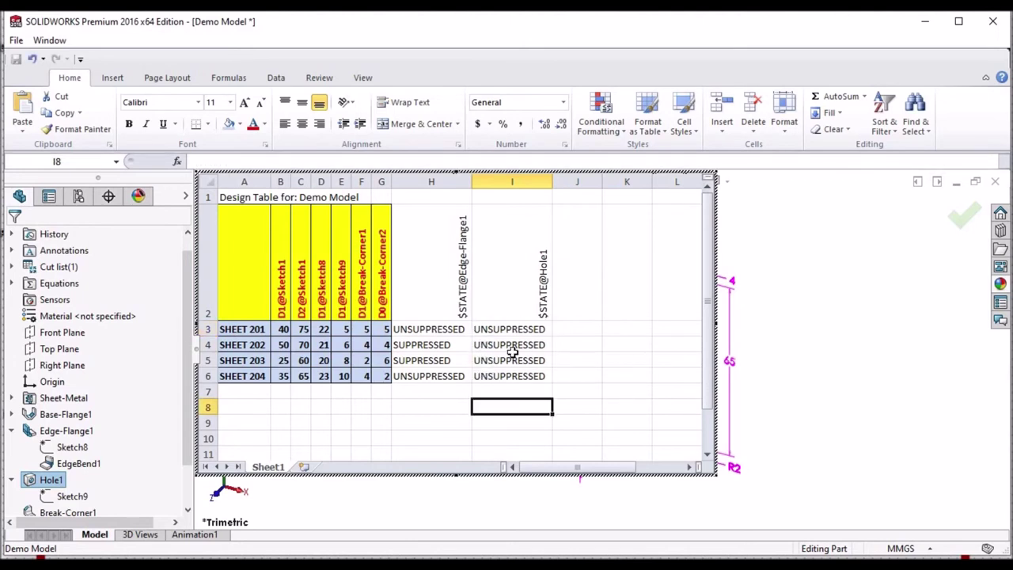
Set the Hole1 state to SUPPRESSED for SHEET 204.
left_click(504, 345)
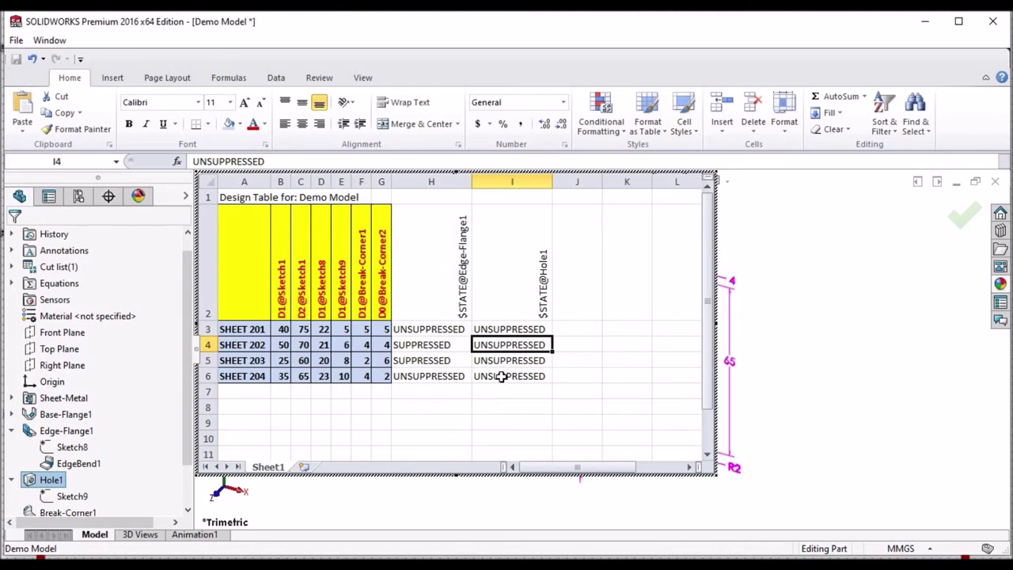
left_click(499, 379)
double_click(489, 381)
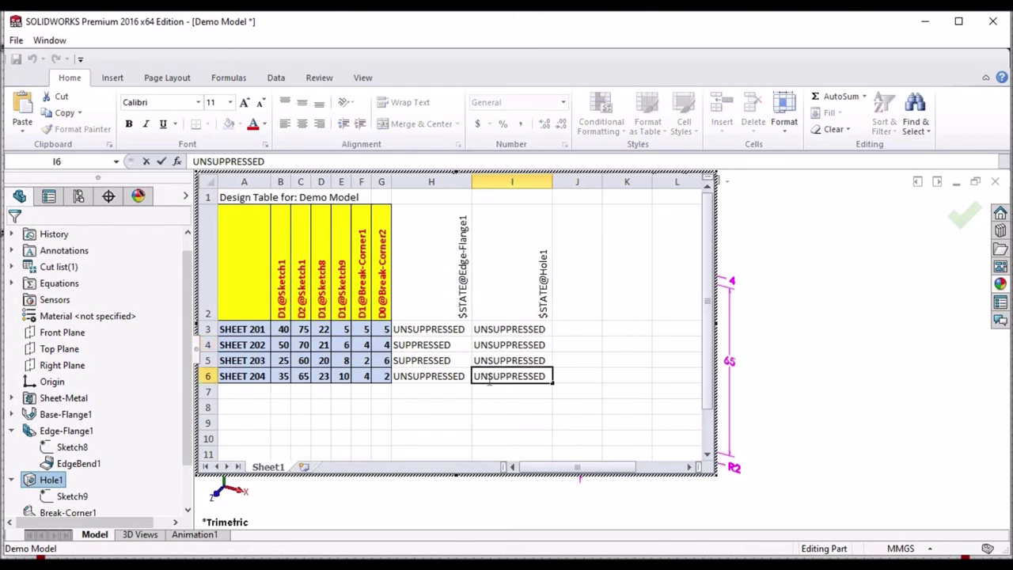
left_click_drag(487, 376, 465, 376)
key("BackSpace")
left_click(477, 420)
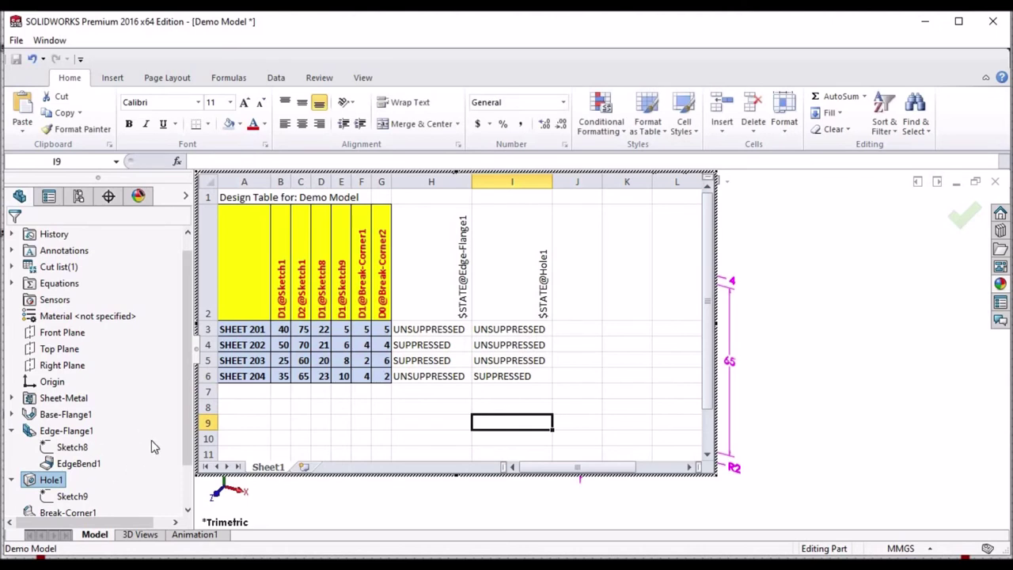
Add a Break-Corner1 suppression state column in column J and fill UNSUPPRESSED for all four configurations.
scroll(190, 463, "down", 1)
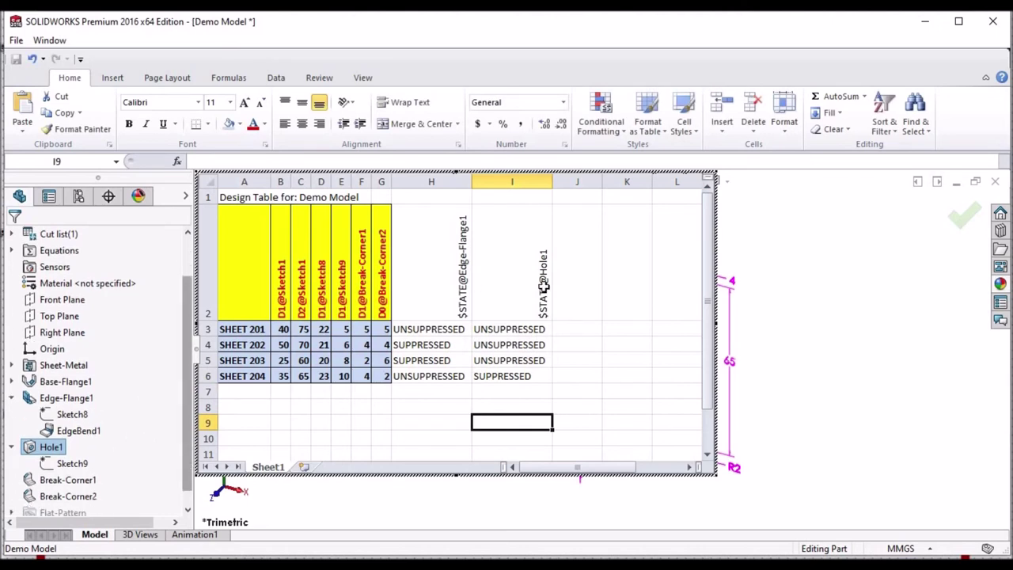
left_click(577, 261)
double_click(71, 479)
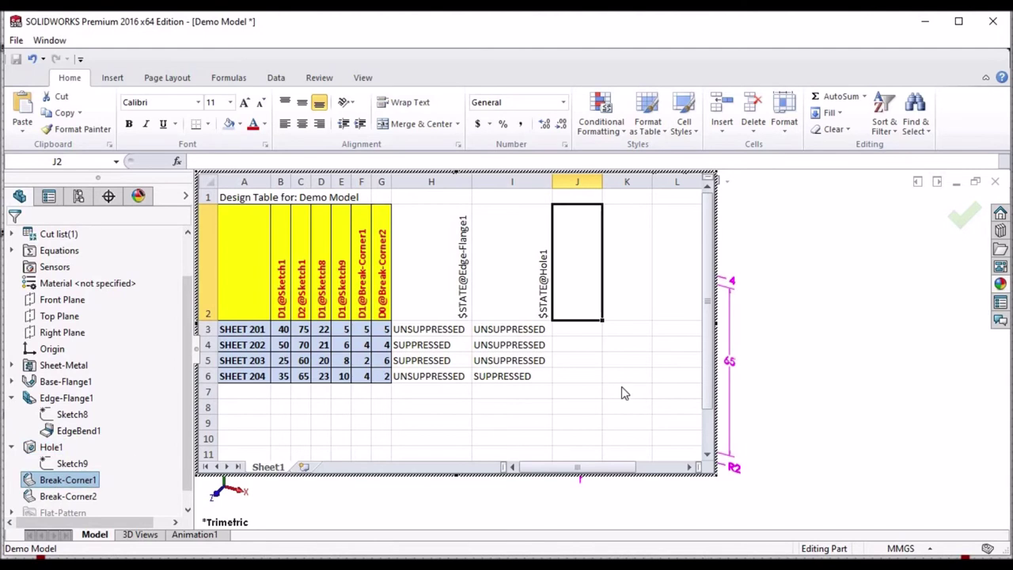
double_click(569, 333)
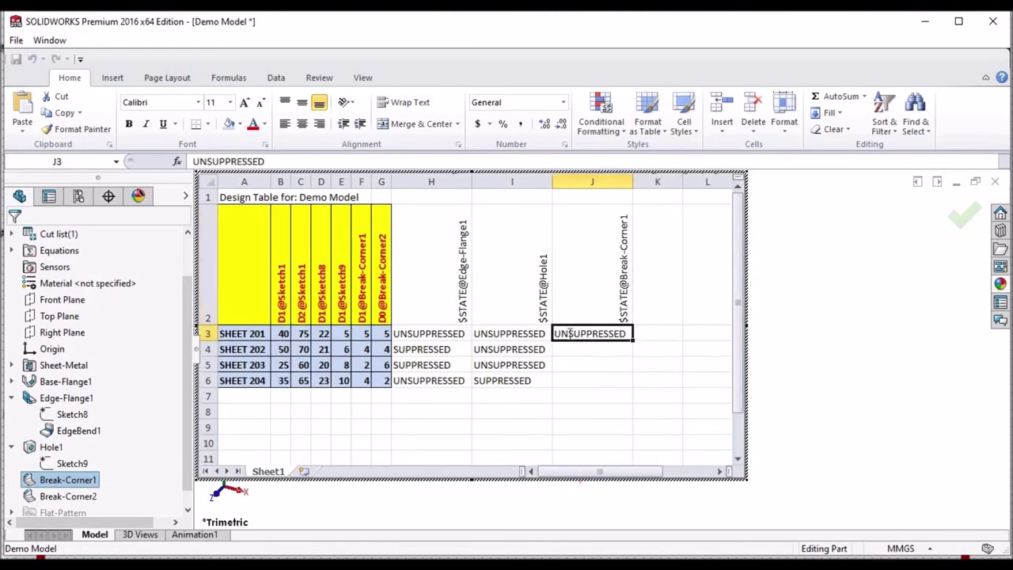
left_click(612, 378)
left_click(605, 334)
left_click_drag(626, 362, 595, 402)
key("Down")
Set the Break-Corner1 state to SUPPRESSED for SHEET 201 and SHEET 203.
left_click(567, 333)
left_click_drag(566, 333, 538, 334)
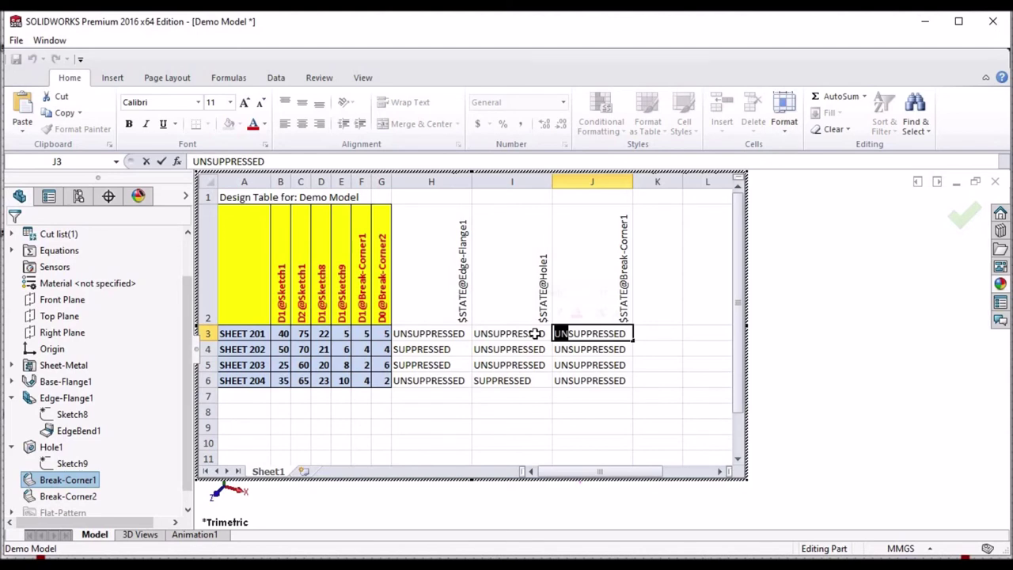
key("BackSpace")
left_click(569, 377)
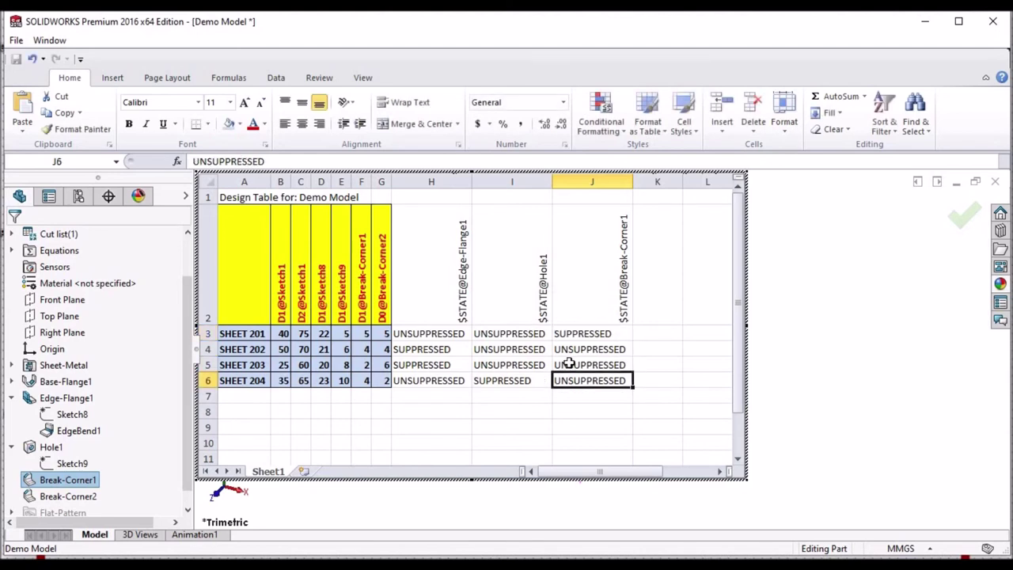
double_click(568, 363)
left_click_drag(568, 363, 549, 364)
key("BackSpace")
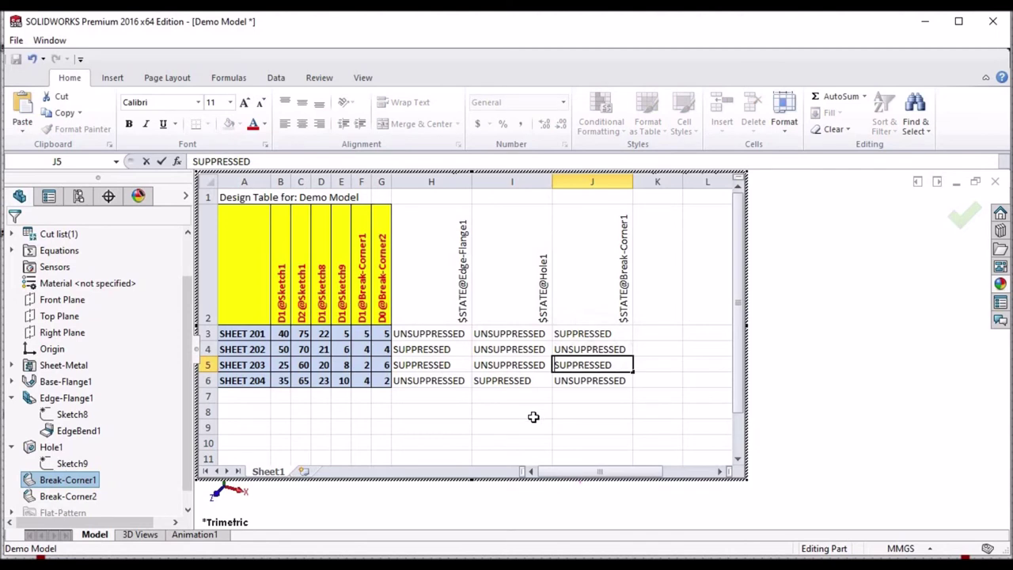
left_click(533, 413)
Add a Break-Corner2 suppression state column in column K and fill UNSUPPRESSED for all four configurations.
left_click(638, 294)
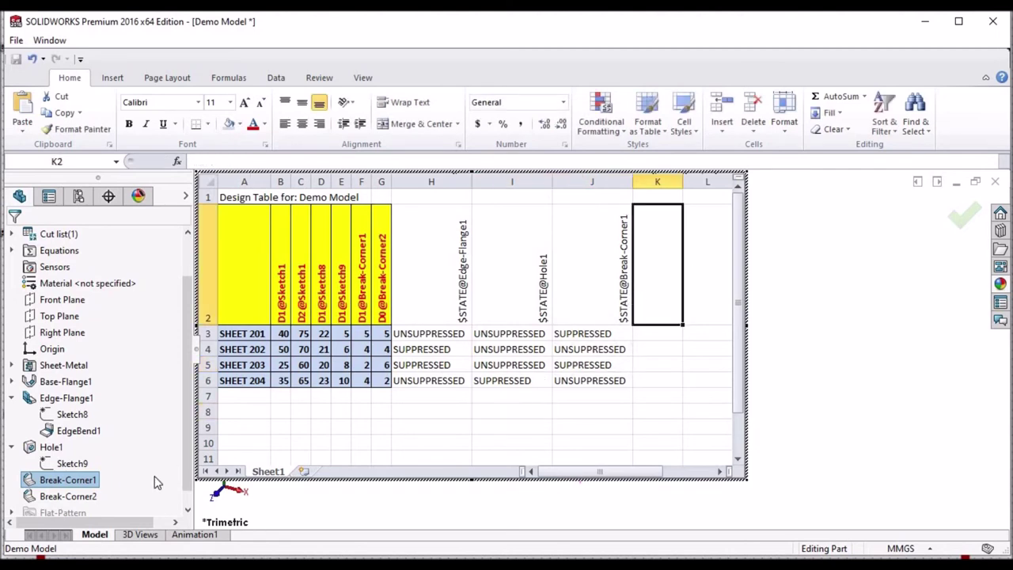
double_click(55, 498)
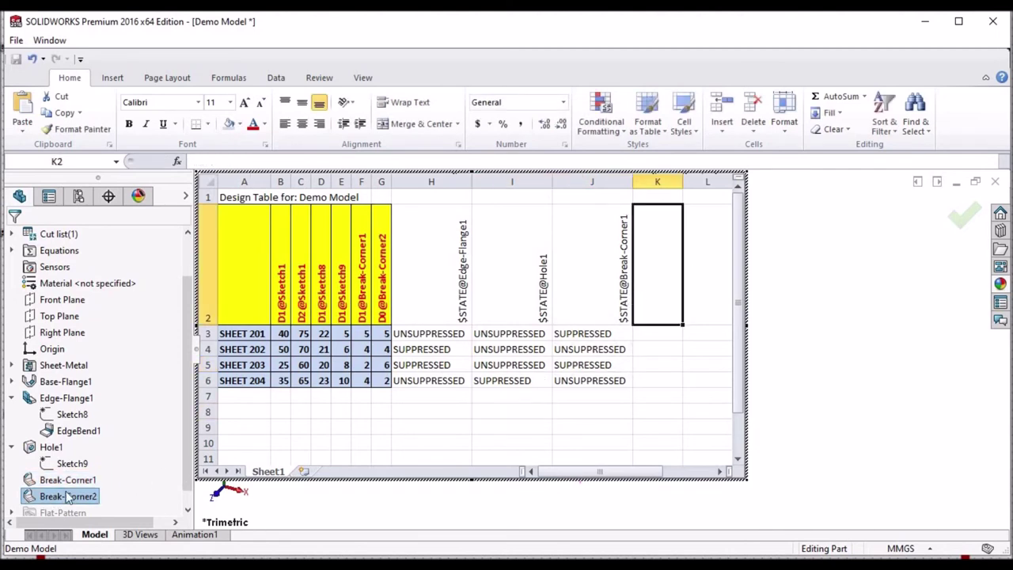
double_click(662, 333)
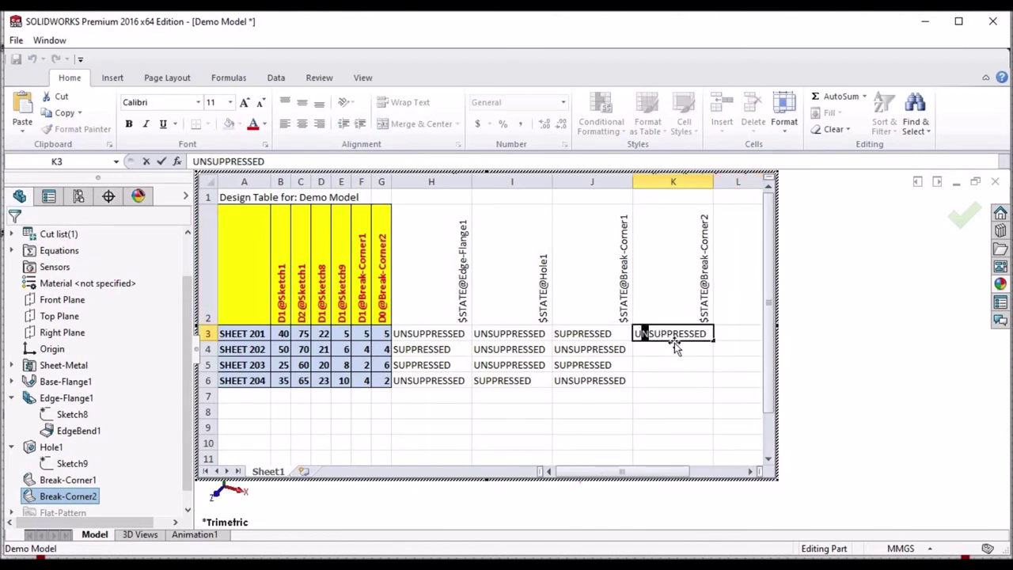
key("Return")
left_click(707, 336)
left_click_drag(714, 342, 701, 383)
left_click(673, 411)
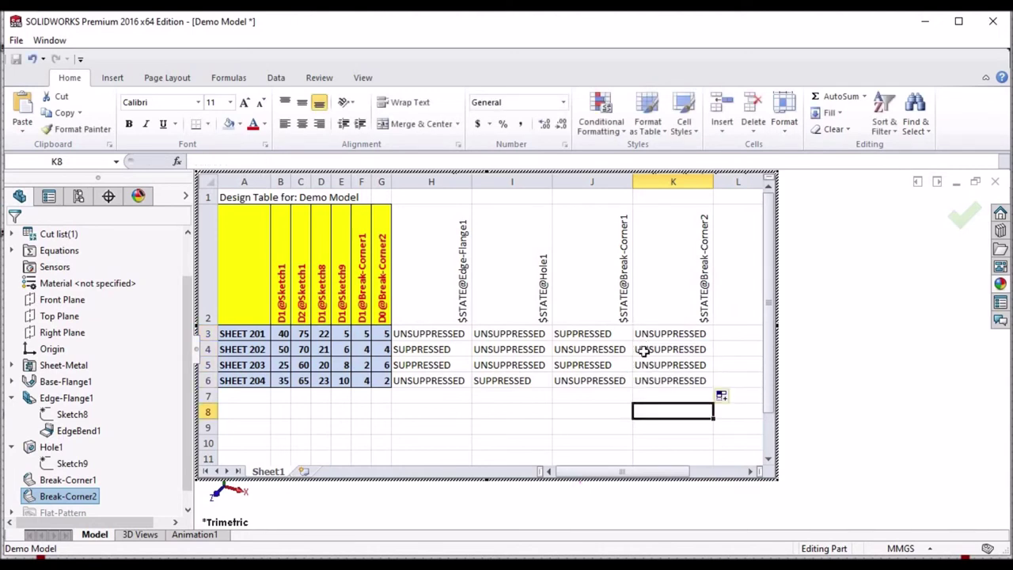
Set the Break-Corner2 state to SUPPRESSED for SHEET 201 and SHEET 203.
double_click(646, 334)
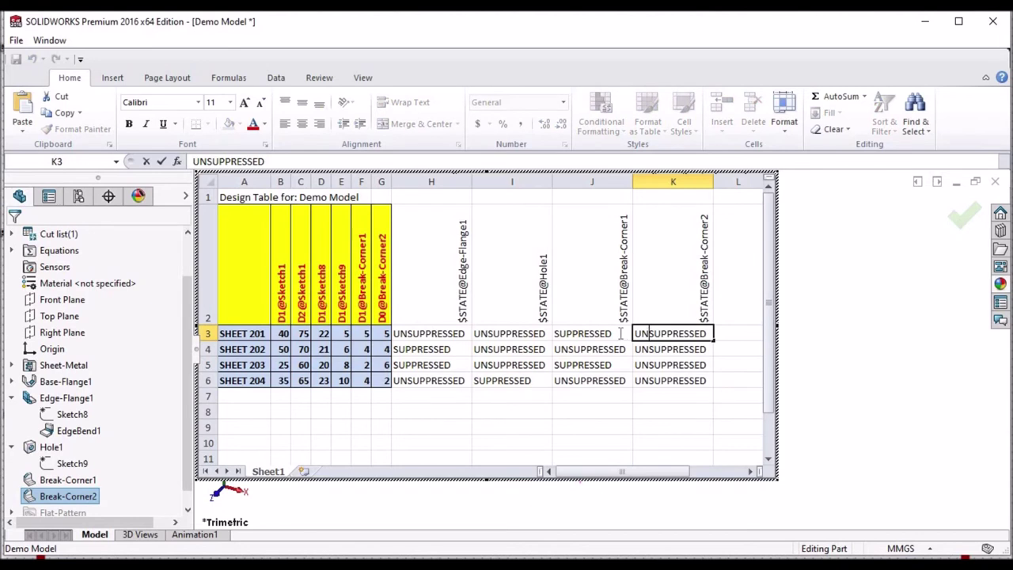
key("BackSpace")
key("BackSpace")
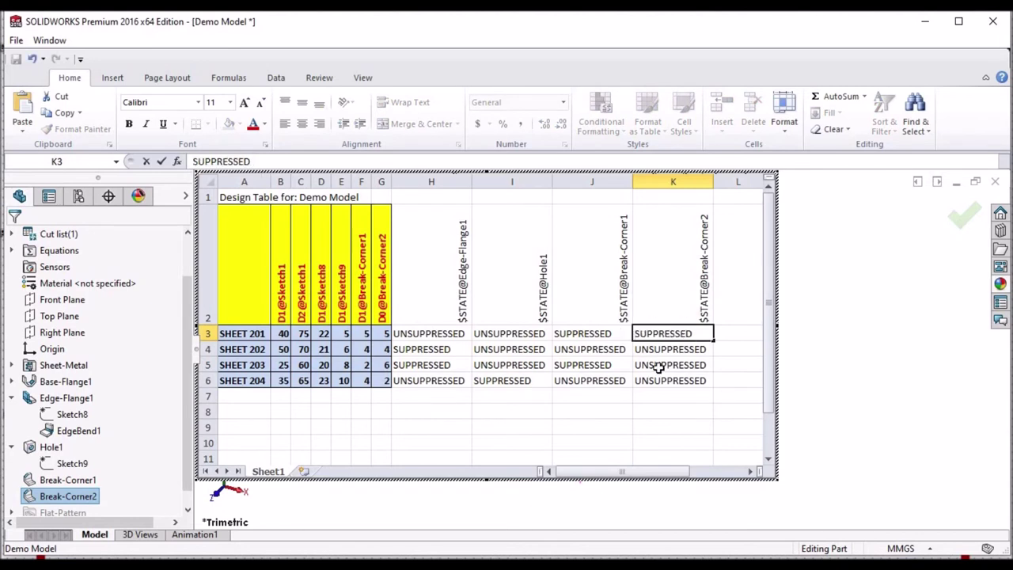
left_click(659, 367)
left_click(646, 364)
key("BackSpace")
key("BackSpace")
left_click(607, 393)
Fill the suppression state cells H2:K6 of the design table with the standard light green.
left_click_drag(428, 259, 684, 379)
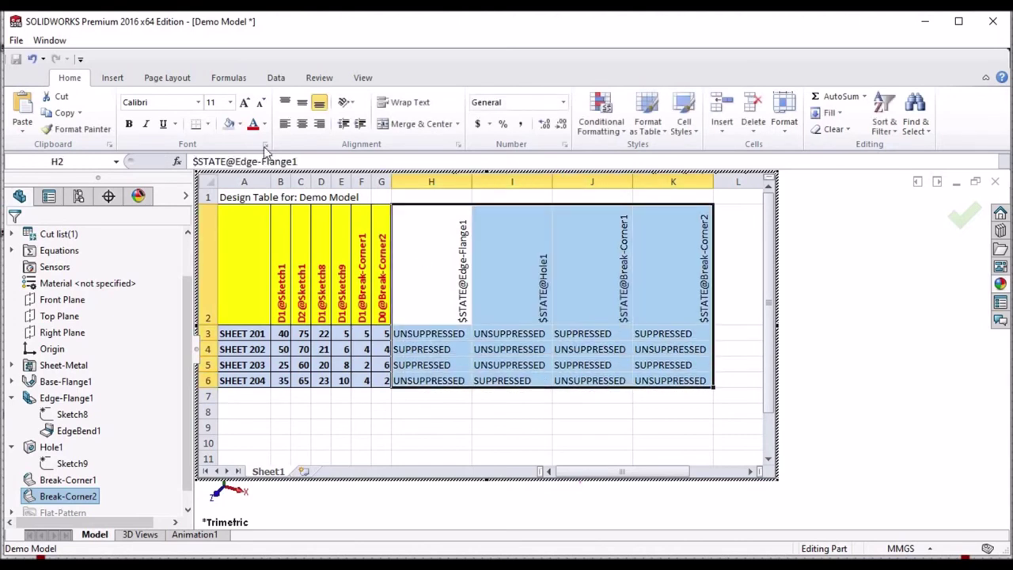
left_click(240, 124)
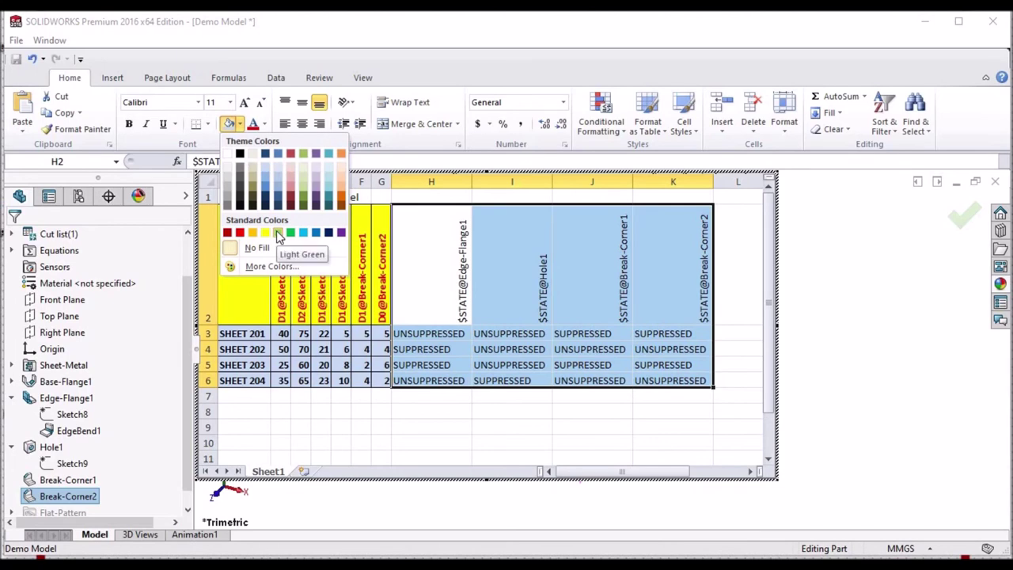
left_click(278, 233)
left_click(437, 424)
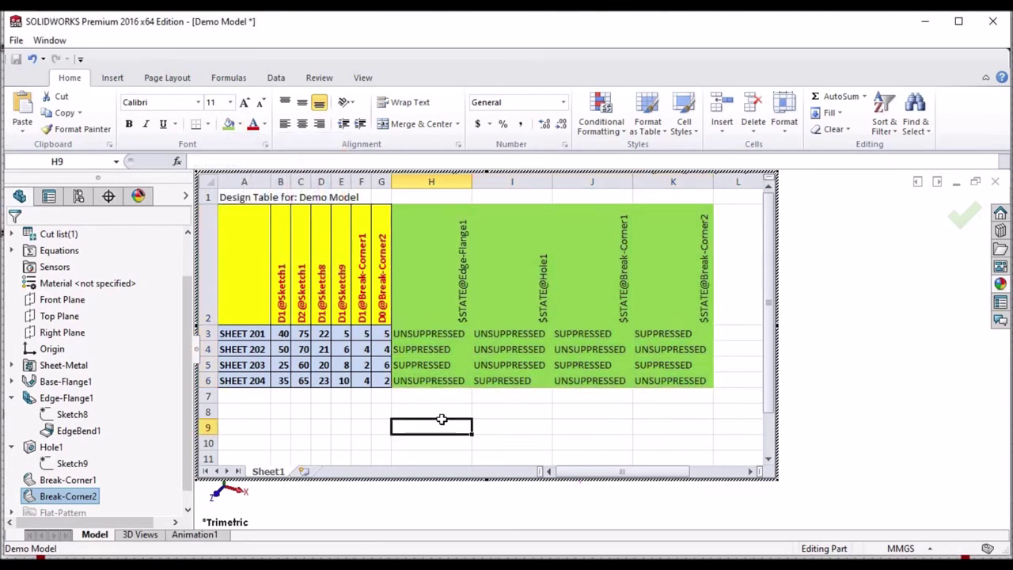
Apply all borders to the suppression state cells H2:K6.
left_click_drag(414, 235, 659, 381)
left_click(208, 124)
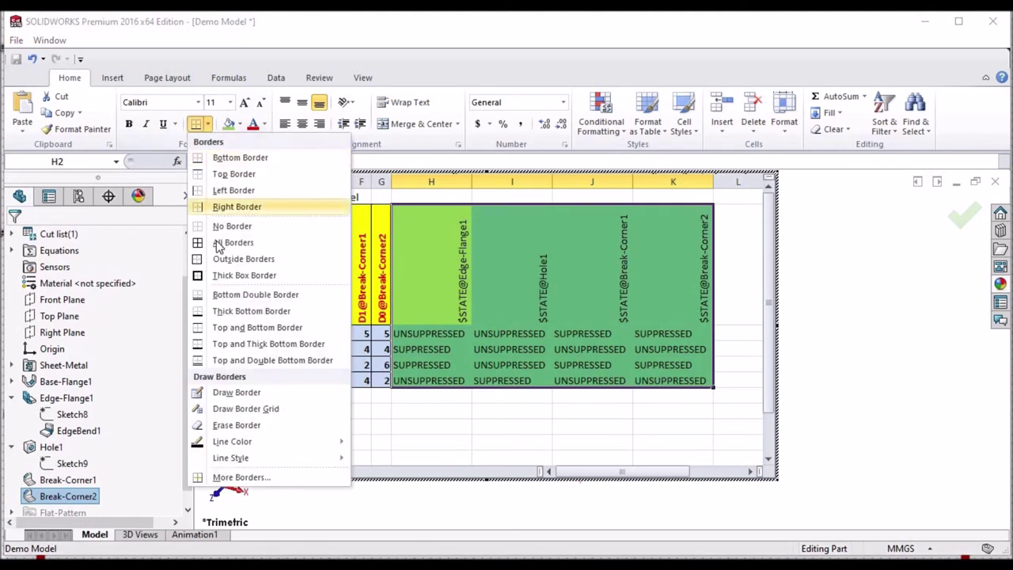
left_click(218, 248)
left_click(558, 427)
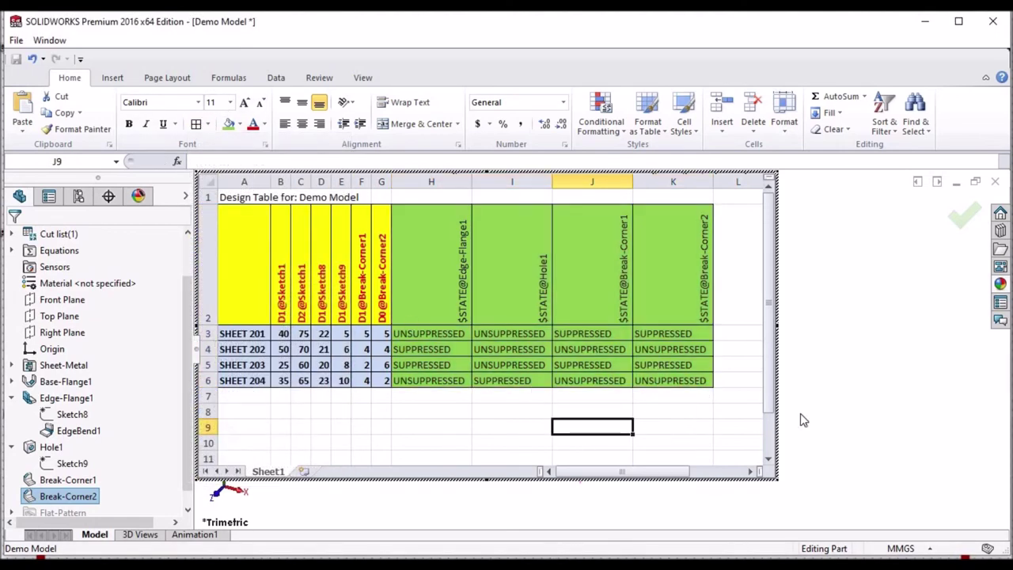
Set the fill of the state cells H2:K6 to the pale olive green theme tint and close the design table.
left_click_drag(441, 240, 665, 381)
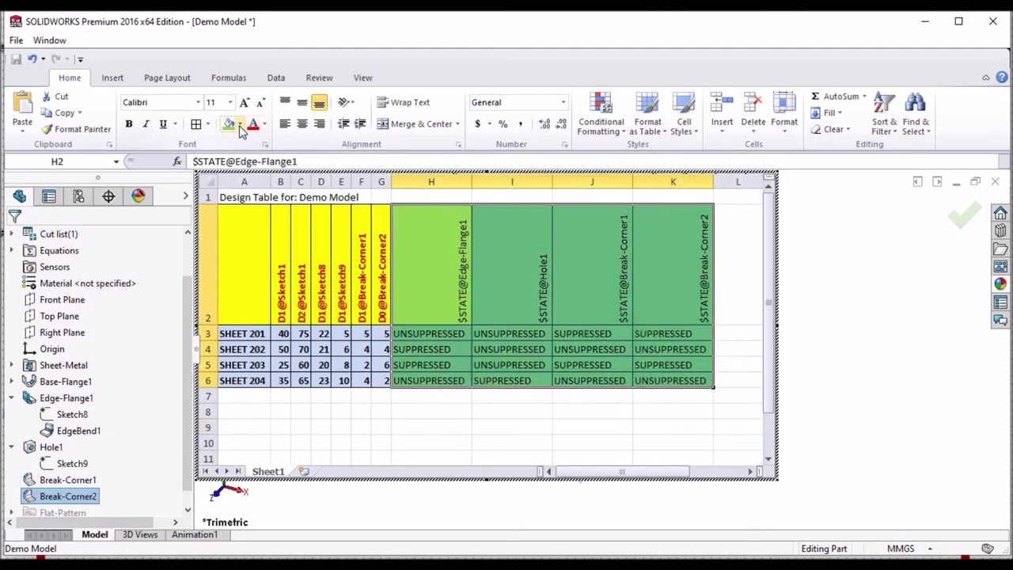
left_click(240, 125)
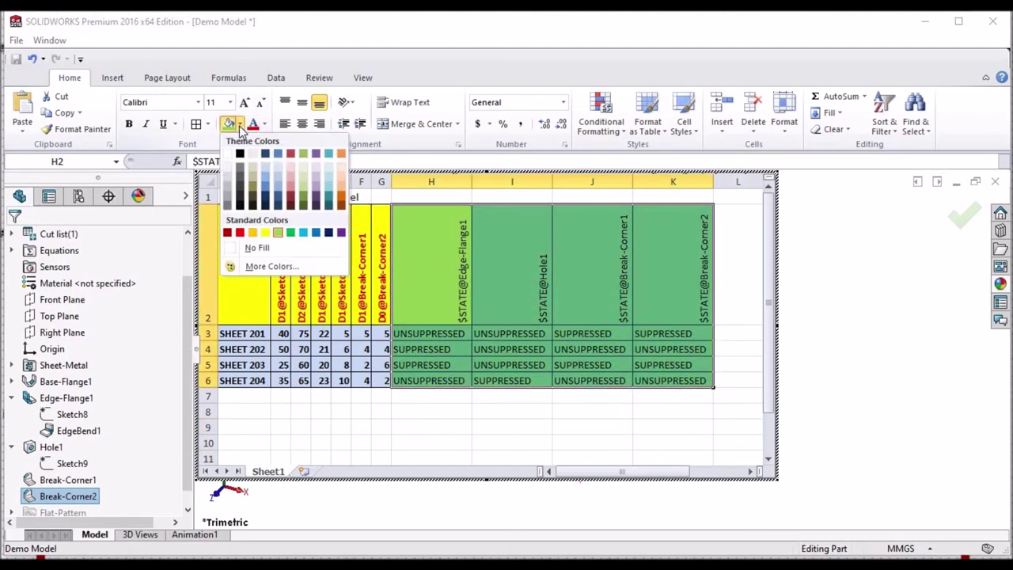
left_click(305, 165)
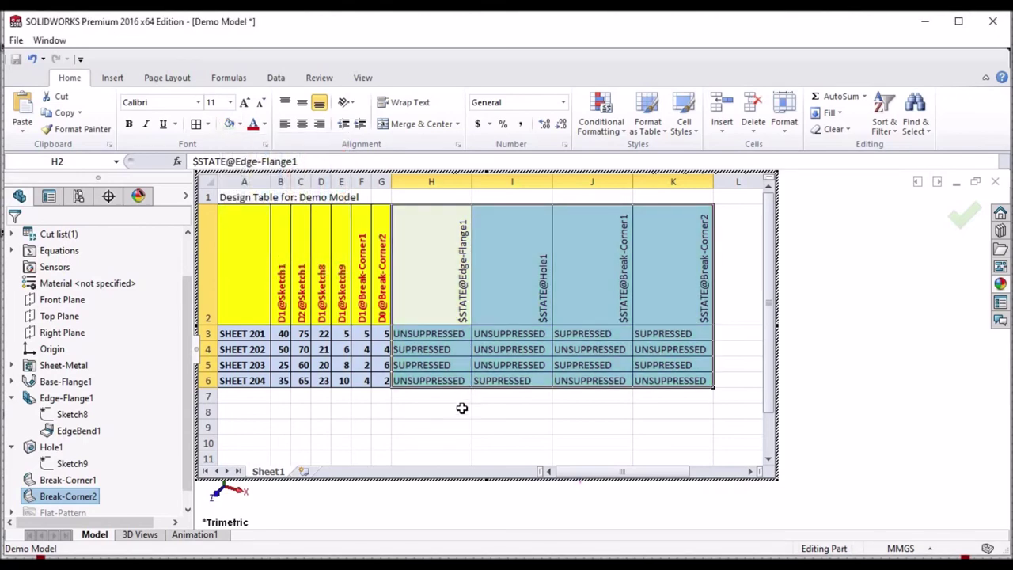
left_click(462, 408)
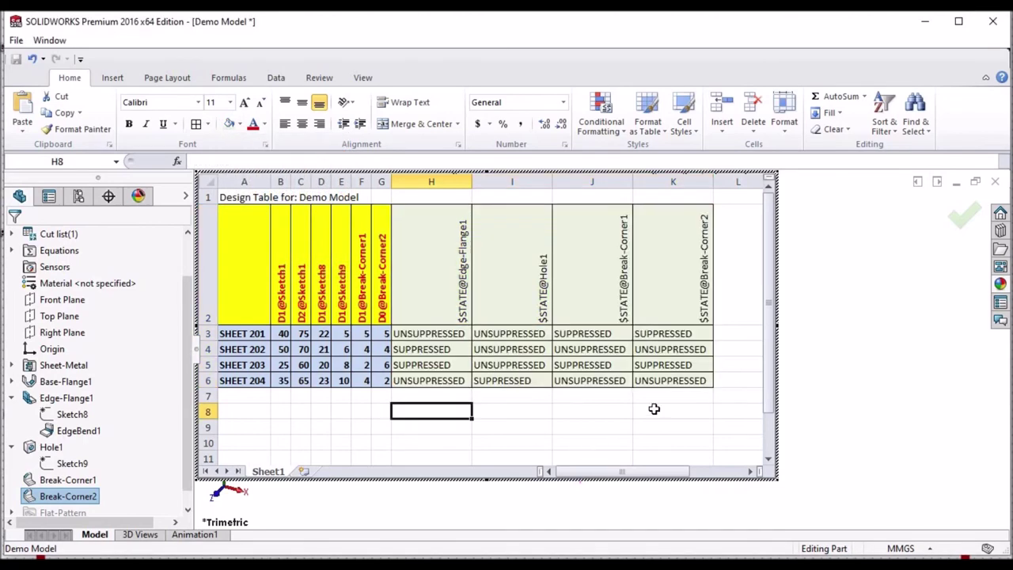
left_click(841, 386)
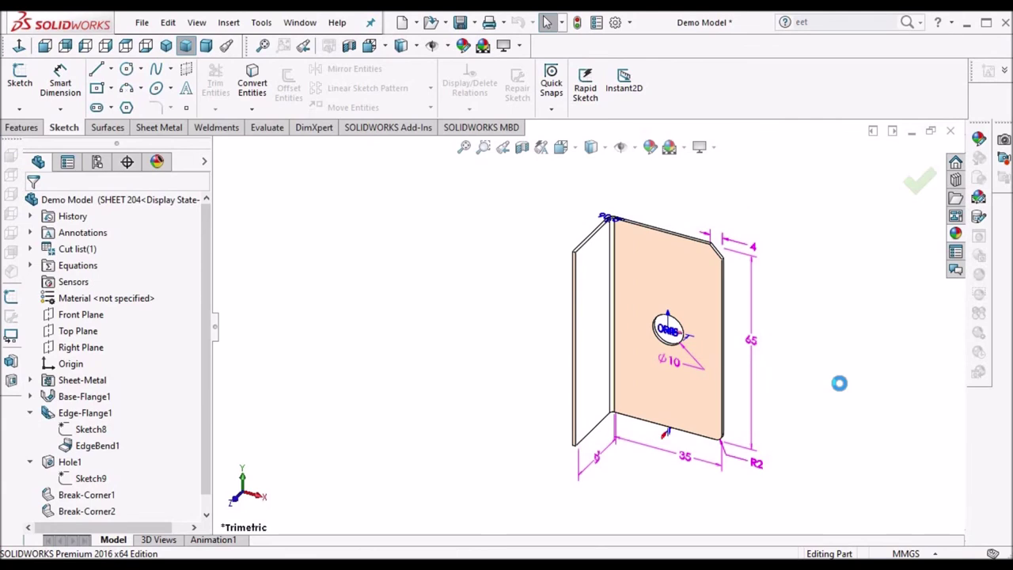
Activate configurations SHEET 201, SHEET 202, SHEET 203 and SHEET 204 in turn to check the bracket's dimensions and suppressed features.
left_click(97, 161)
double_click(113, 247)
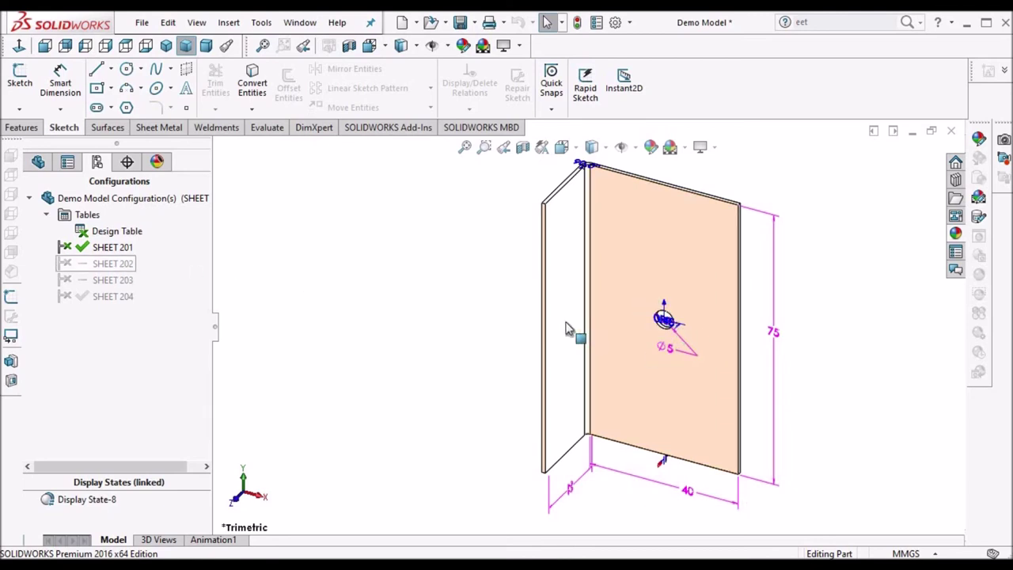
left_click(111, 263)
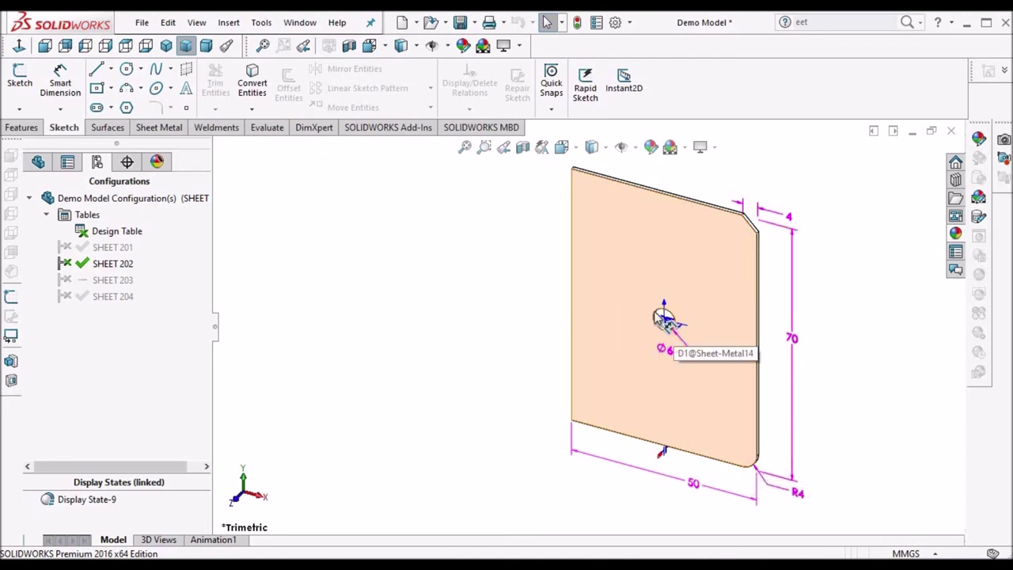
left_click(114, 281)
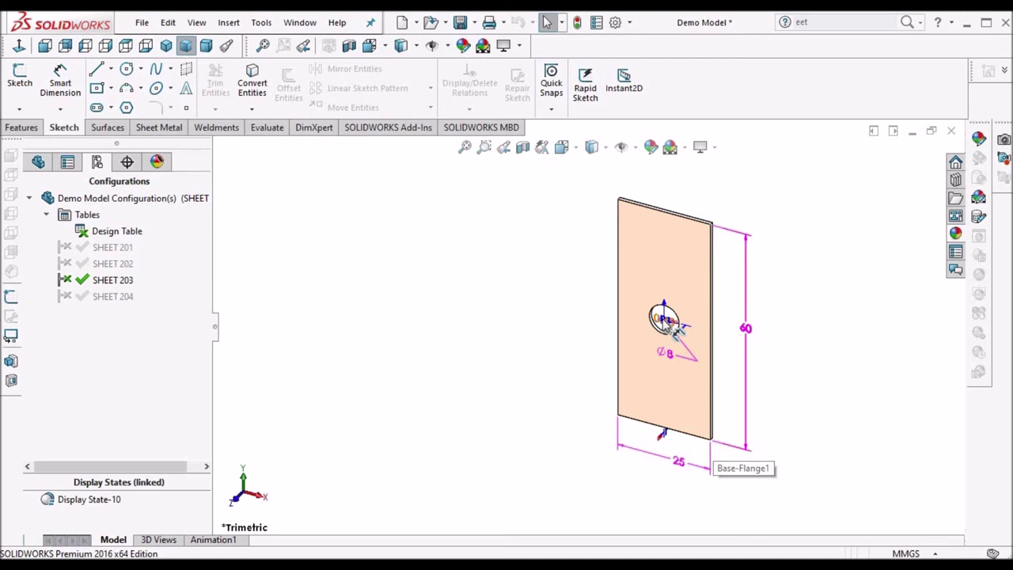
left_click(108, 295)
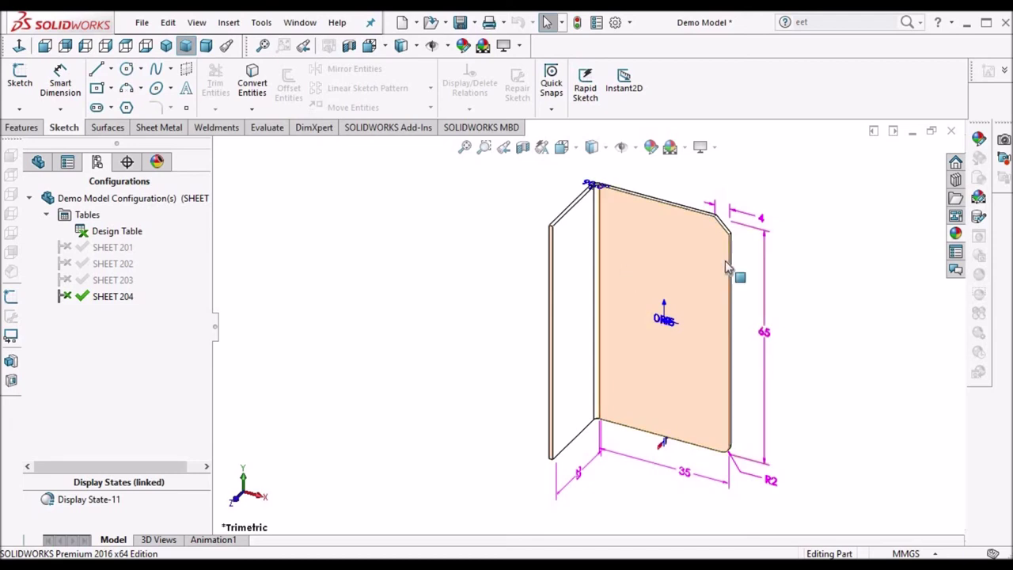
left_click(440, 259)
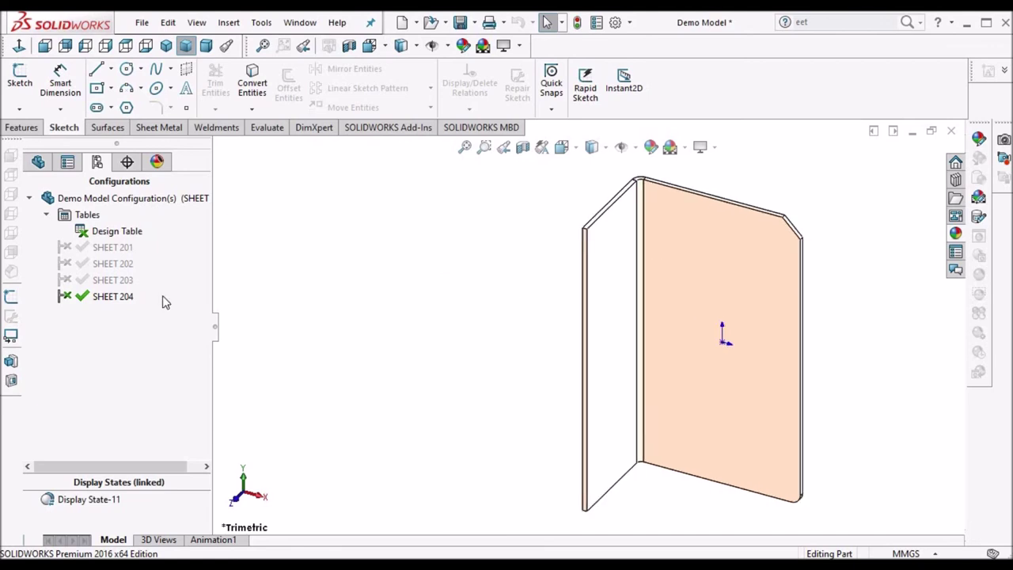
left_click(99, 298)
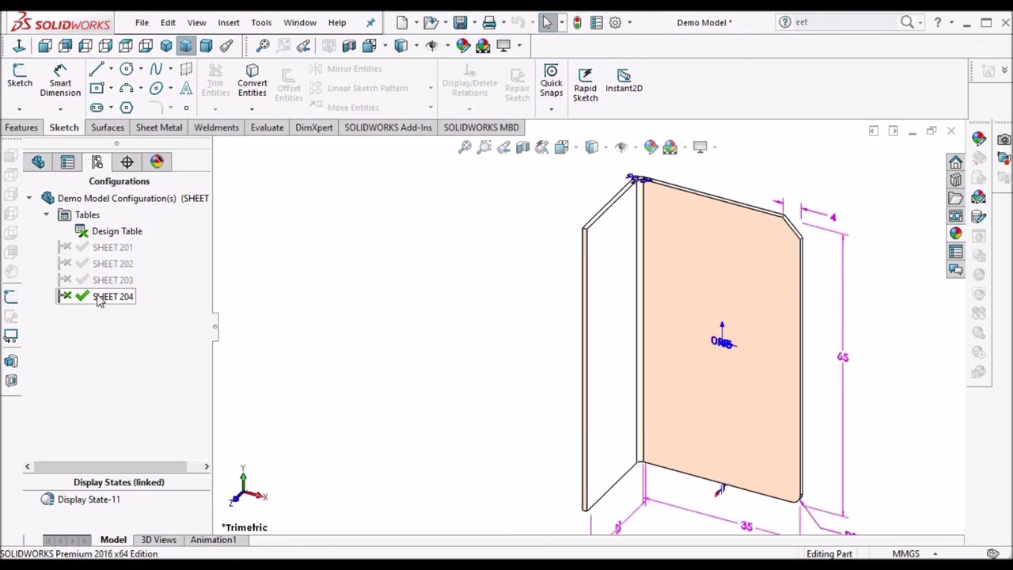
Reopen the design table for editing and fill the SHEET 204 row down to row 9 to add SHEET 205 to SHEET 207.
right_click(121, 233)
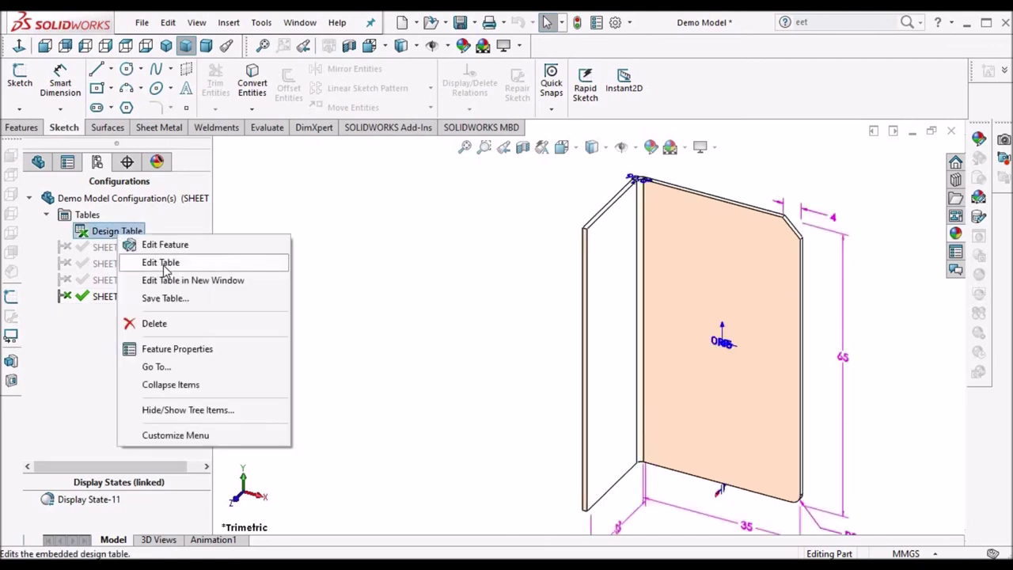
left_click(164, 268)
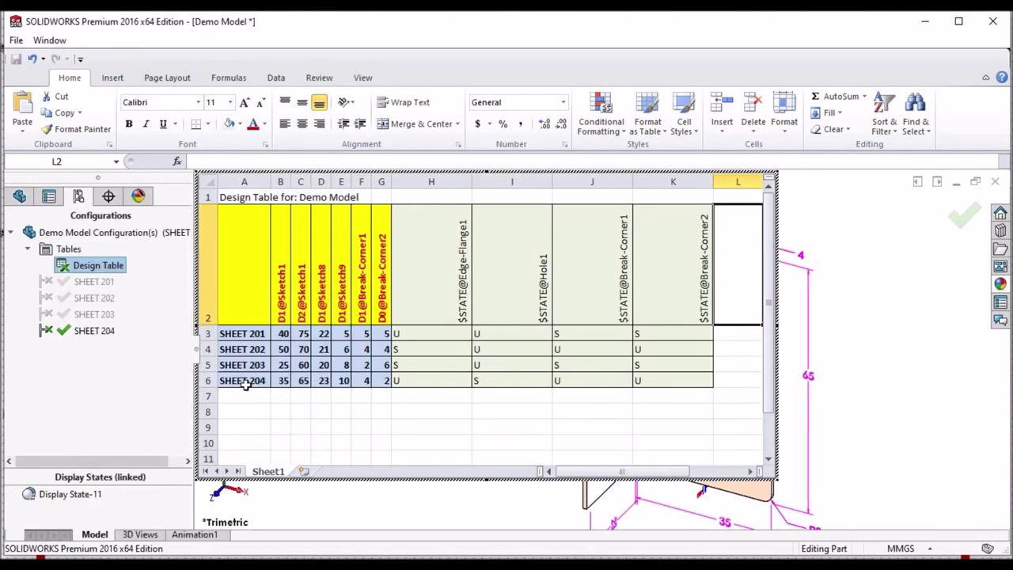
left_click_drag(238, 378, 701, 383)
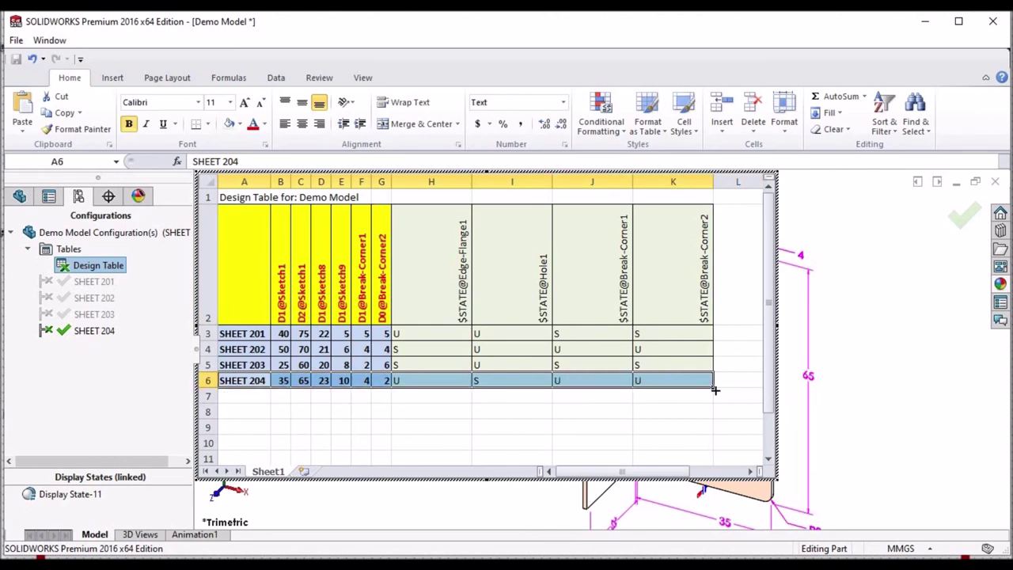
left_click_drag(715, 390, 693, 428)
left_click(431, 410)
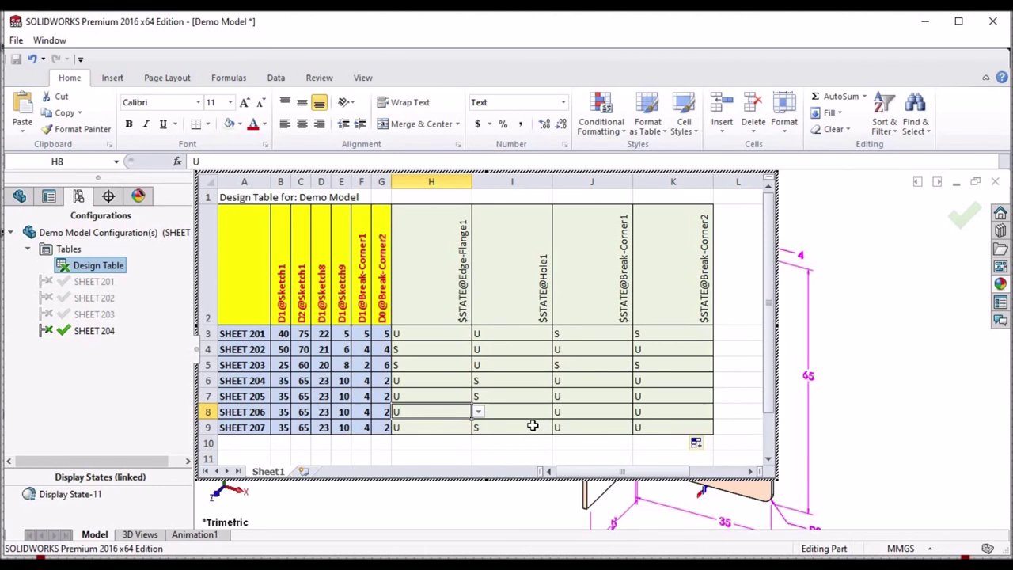
left_click(482, 452)
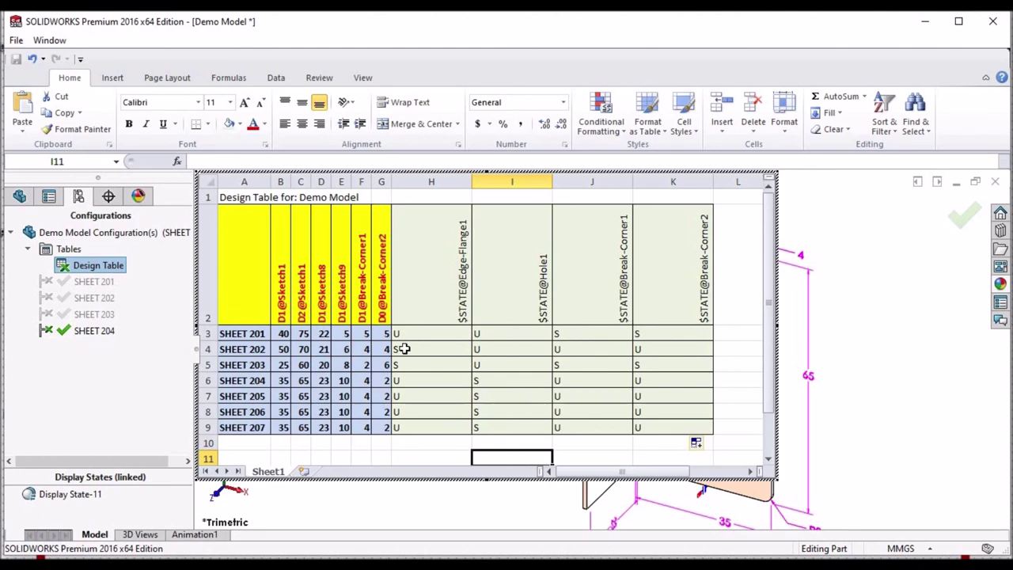
Center the contents of the suppression state columns H to K horizontally.
left_click_drag(443, 181, 657, 187)
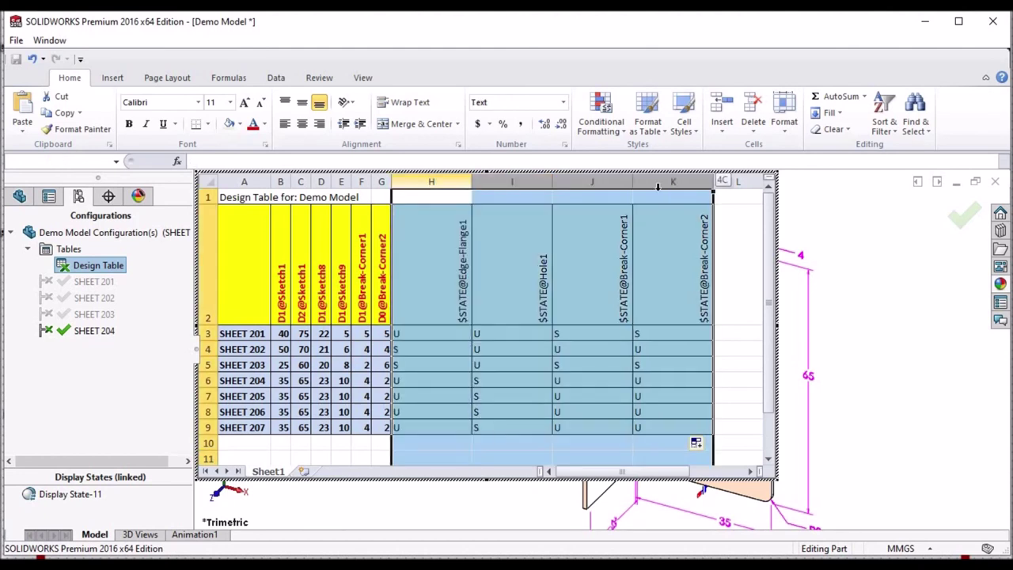
left_click(302, 125)
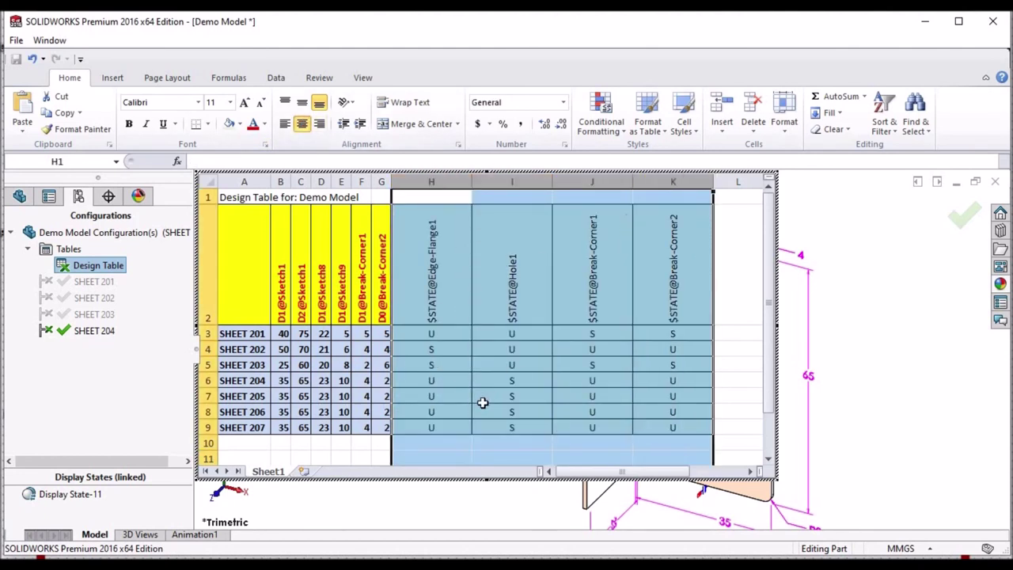
Check which state options are available for Hole1 in SHEET 206, leaving the list without choosing one.
left_click(480, 412)
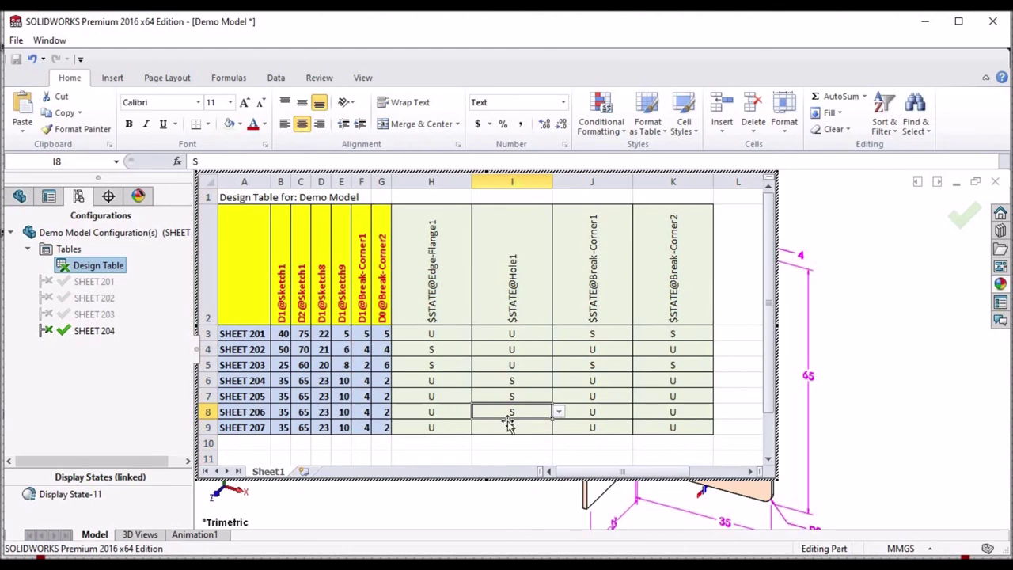
left_click(559, 412)
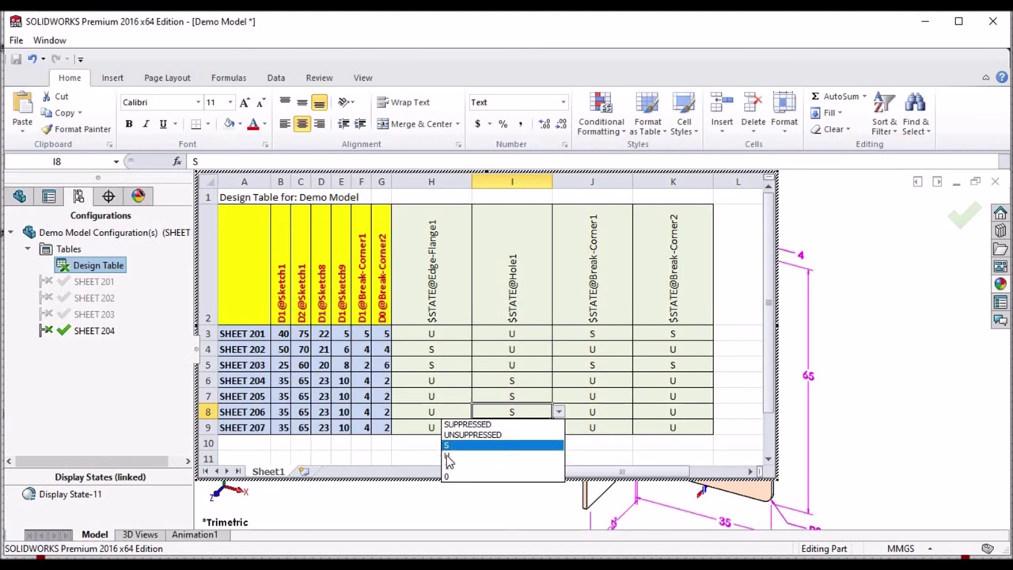
key("Escape")
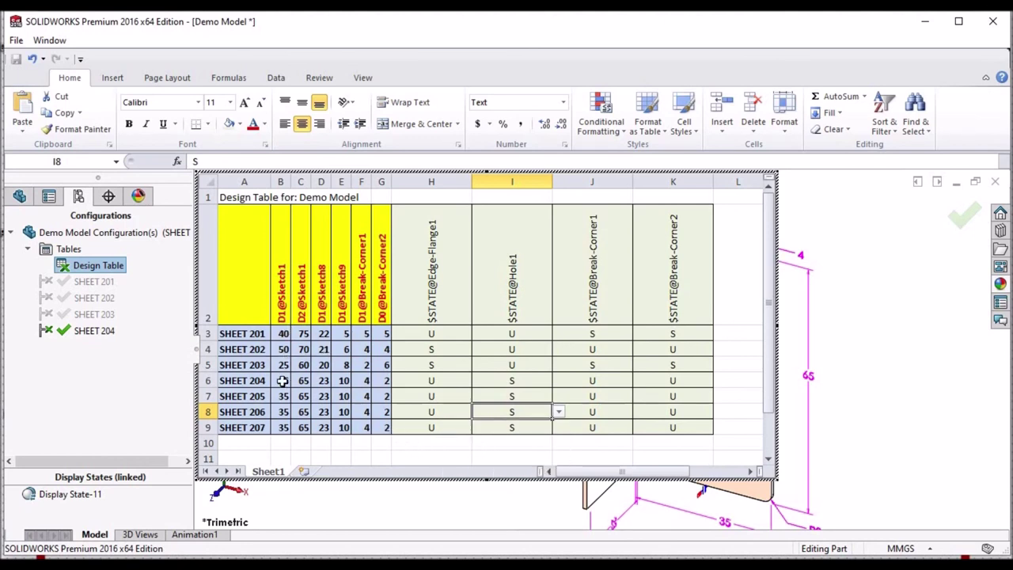